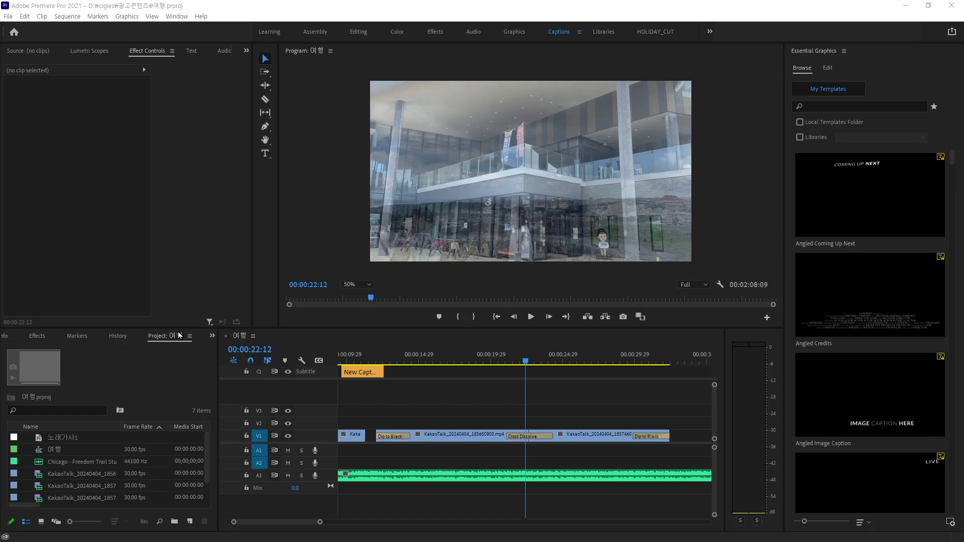
Scrub the playhead back to 00:00:16:11 to show the building's exterior shot.
{"action": "left_click", "coordinate": [596, 395]}
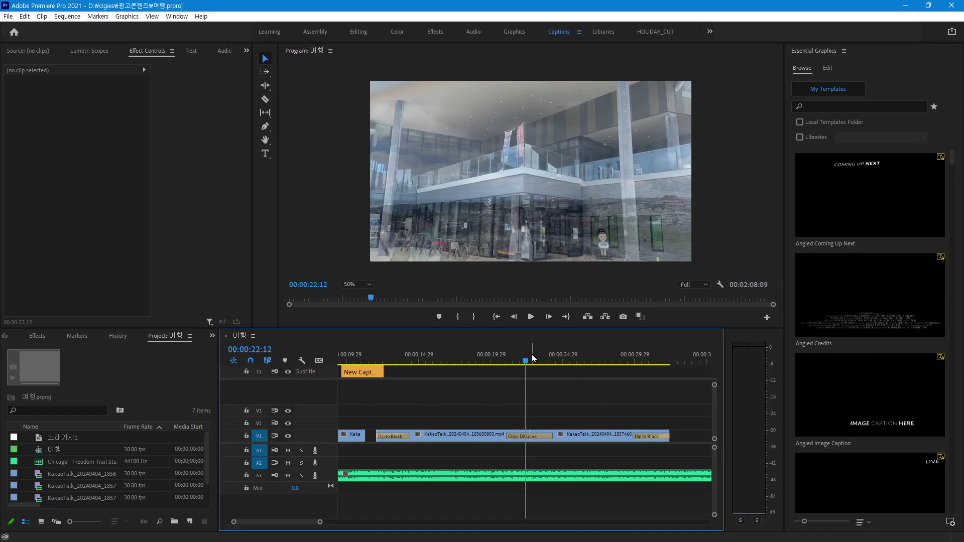
{"action": "mouse_move", "coordinate": [526, 361]}
{"action": "left_mouse_down"}
{"action": "mouse_move", "coordinate": [413, 364]}
{"action": "mouse_move", "coordinate": [494, 364]}
{"action": "left_mouse_up"}
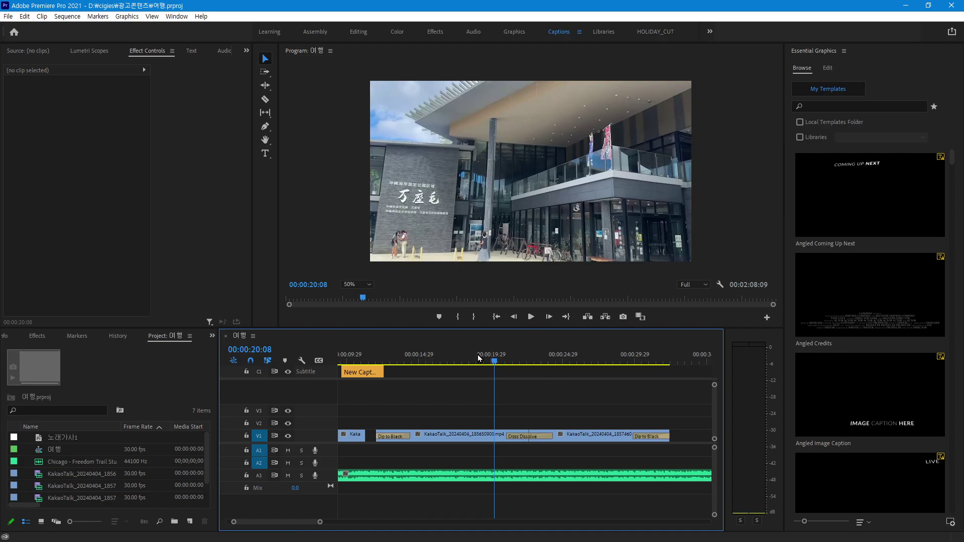
{"action": "mouse_move", "coordinate": [494, 362]}
{"action": "left_mouse_down"}
{"action": "mouse_move", "coordinate": [381, 378]}
{"action": "mouse_move", "coordinate": [438, 387]}
{"action": "left_mouse_up"}
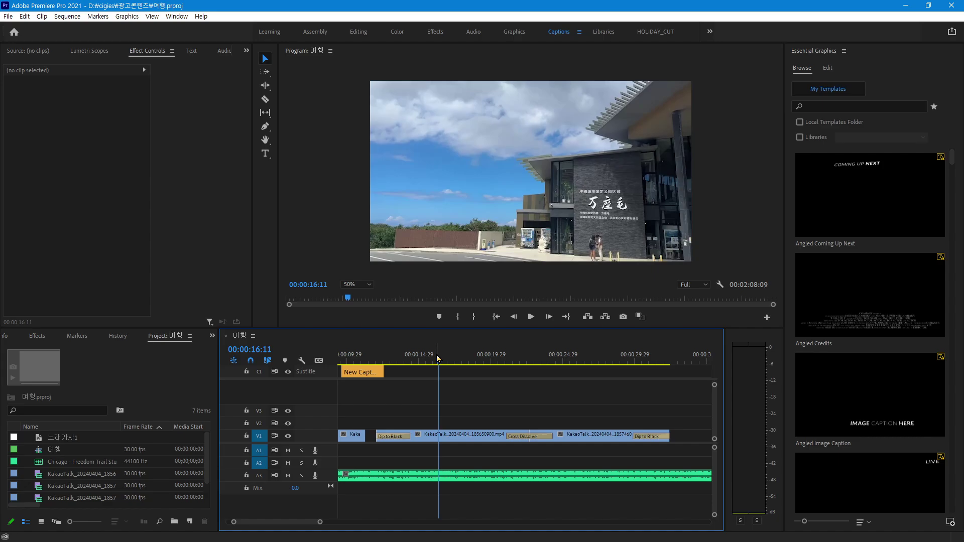
{"action": "mouse_move", "coordinate": [338, 172]}
{"action": "left_mouse_down"}
{"action": "mouse_move", "coordinate": [335, 143]}
{"action": "mouse_move", "coordinate": [688, 182]}
{"action": "left_mouse_up"}
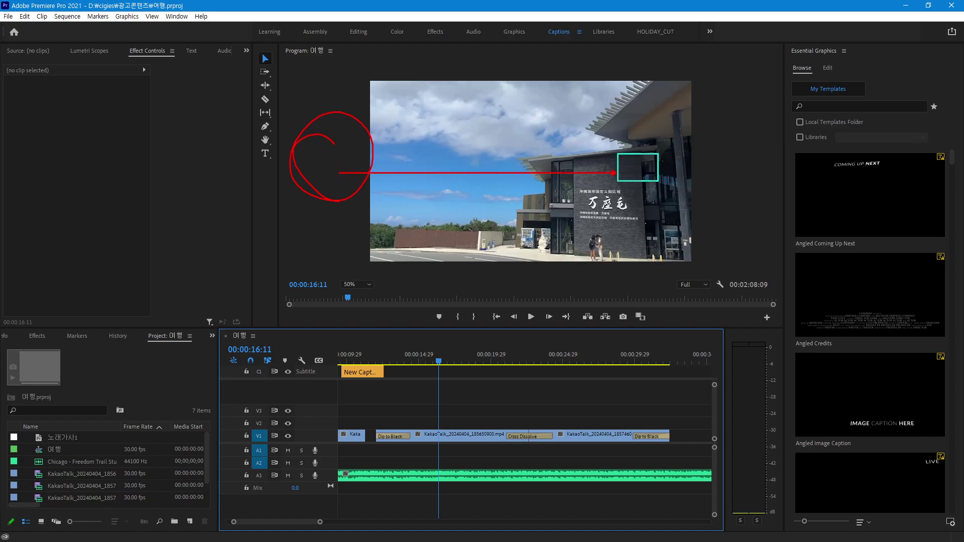
{"action": "left_click_drag", "start_coordinate": [736, 95], "coordinate": [713, 97]}
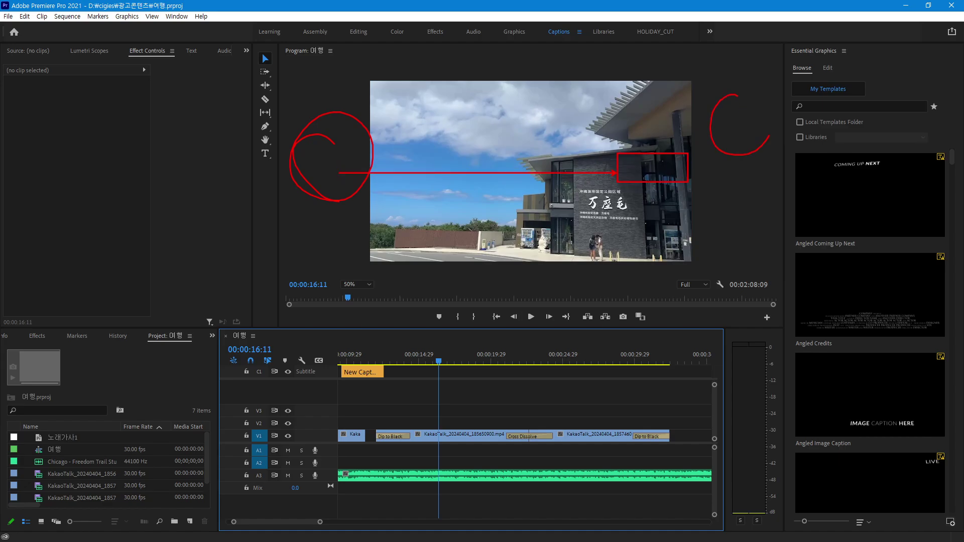
{"action": "mouse_move", "coordinate": [689, 130]}
{"action": "left_mouse_down"}
{"action": "mouse_move", "coordinate": [426, 130]}
{"action": "mouse_move", "coordinate": [486, 143]}
{"action": "left_mouse_up"}
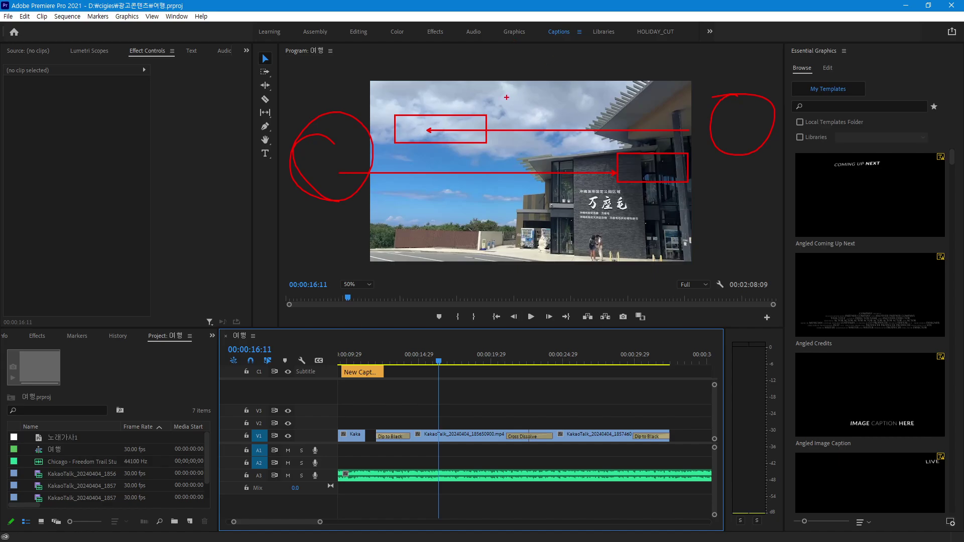
{"action": "key", "text": "Escape"}
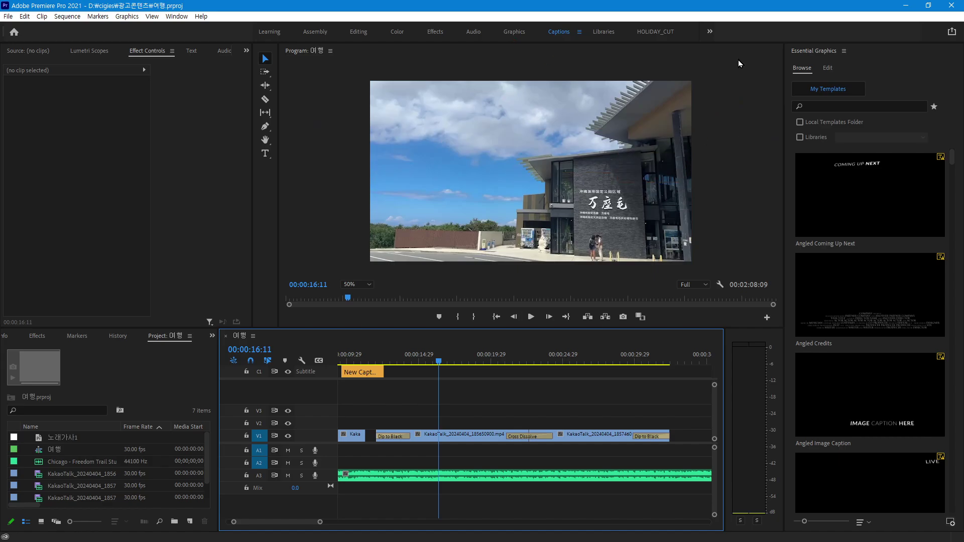
Type a title reading 일본여행 in the sky above the building.
{"action": "left_click", "coordinate": [266, 154]}
{"action": "left_click", "coordinate": [408, 126]}
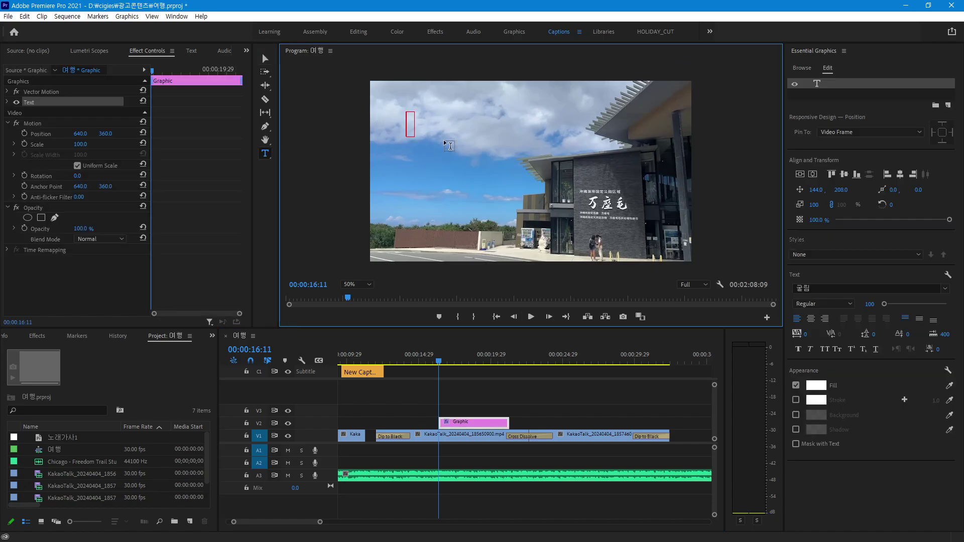
{"action": "type", "text": "dita"}
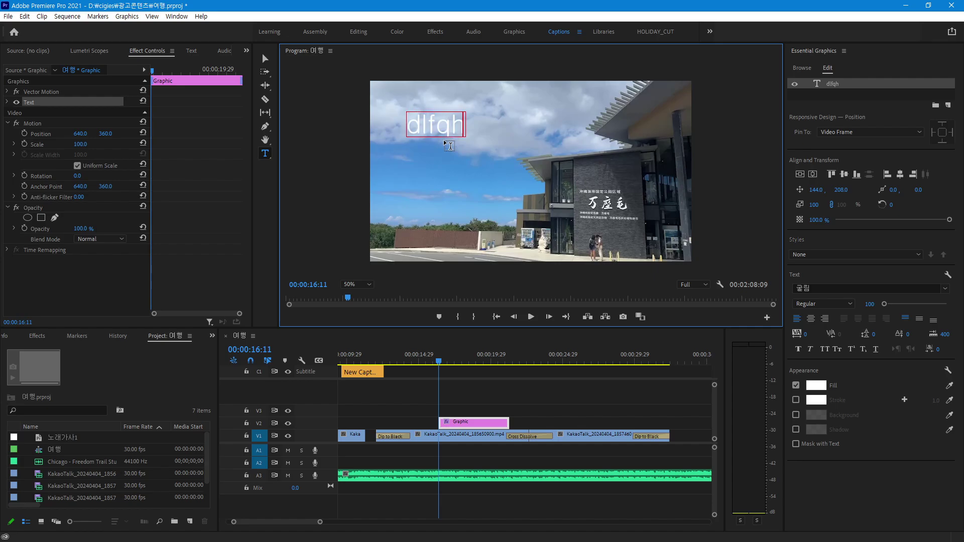
{"action": "key", "text": "BackSpace"}
{"action": "key", "text": "BackSpace"}
{"action": "key", "text": "BackSpace"}
{"action": "key", "text": "BackSpace"}
{"action": "type", "text": "여행"}
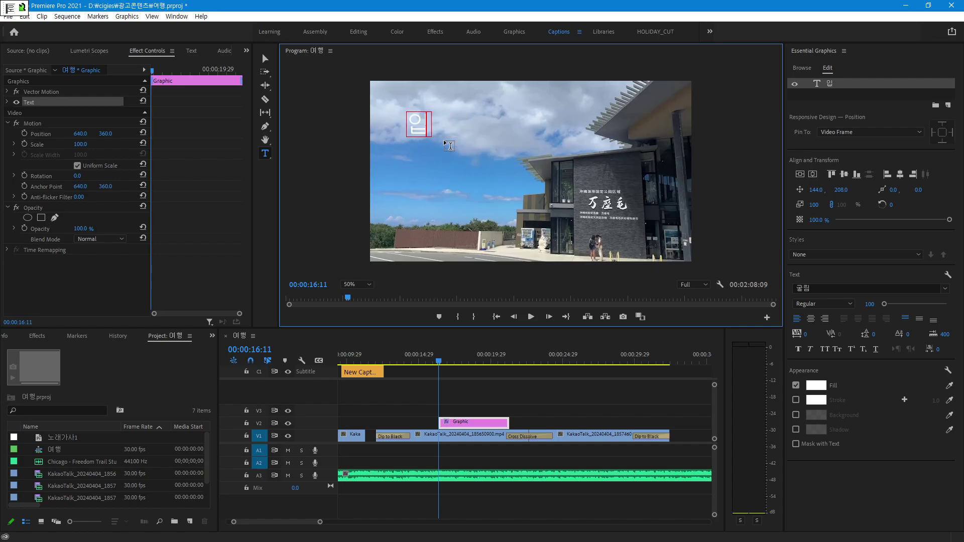
{"action": "key", "text": "BackSpace"}
{"action": "key", "text": "BackSpace"}
{"action": "type", "text": "일본 여"}
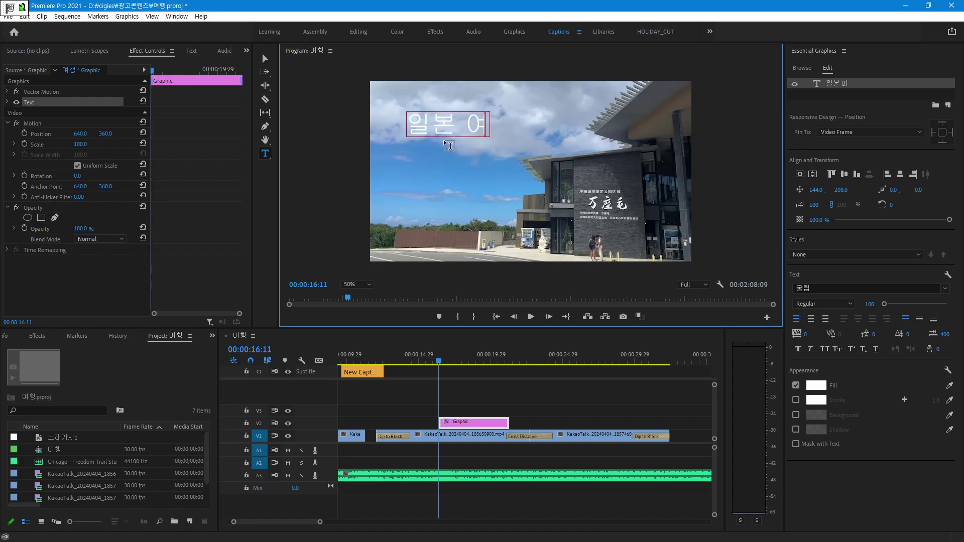
{"action": "type", "text": "행"}
{"action": "key", "text": "Left"}
{"action": "key", "text": "Left"}
{"action": "key", "text": "BackSpace"}
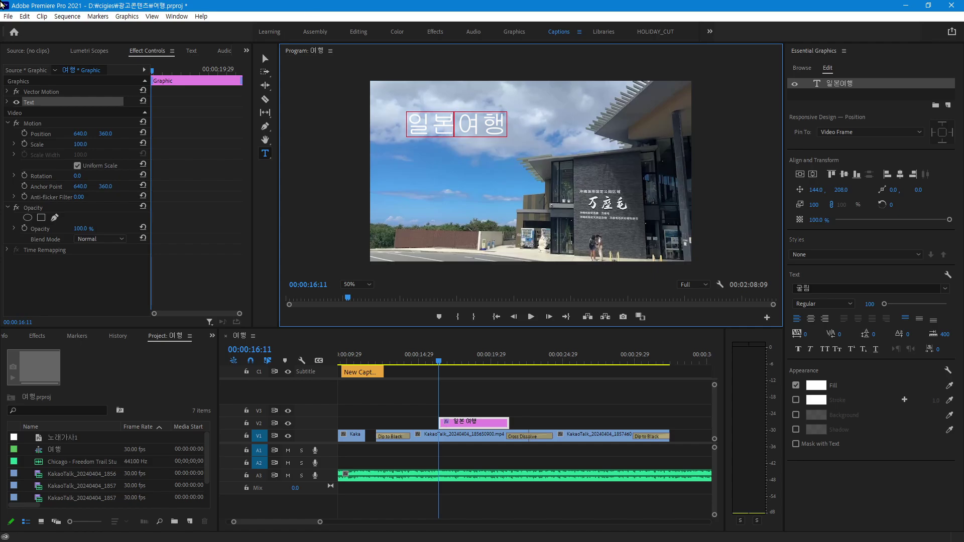
{"action": "left_click", "coordinate": [262, 60]}
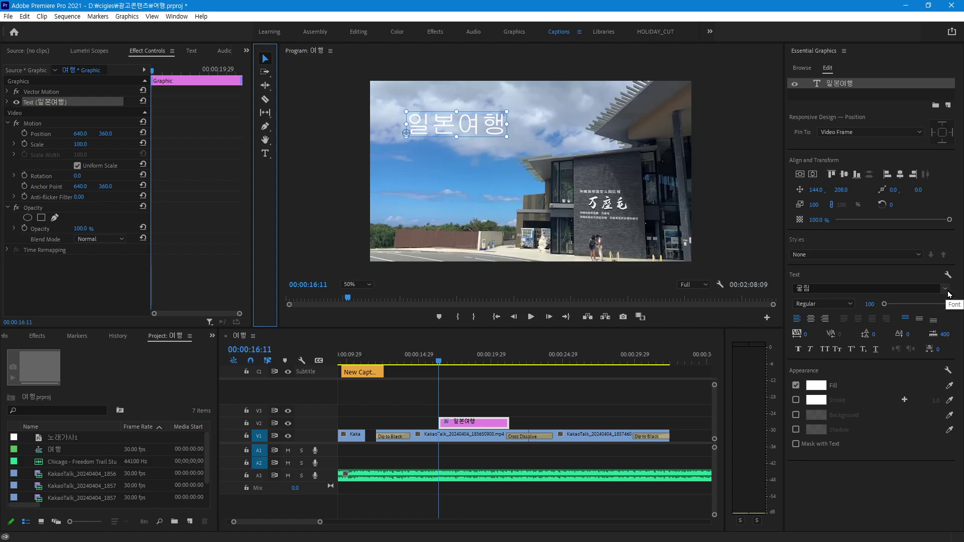
Set the 일본여행 title's font to 휴먼매직체.
{"action": "left_click", "coordinate": [947, 289]}
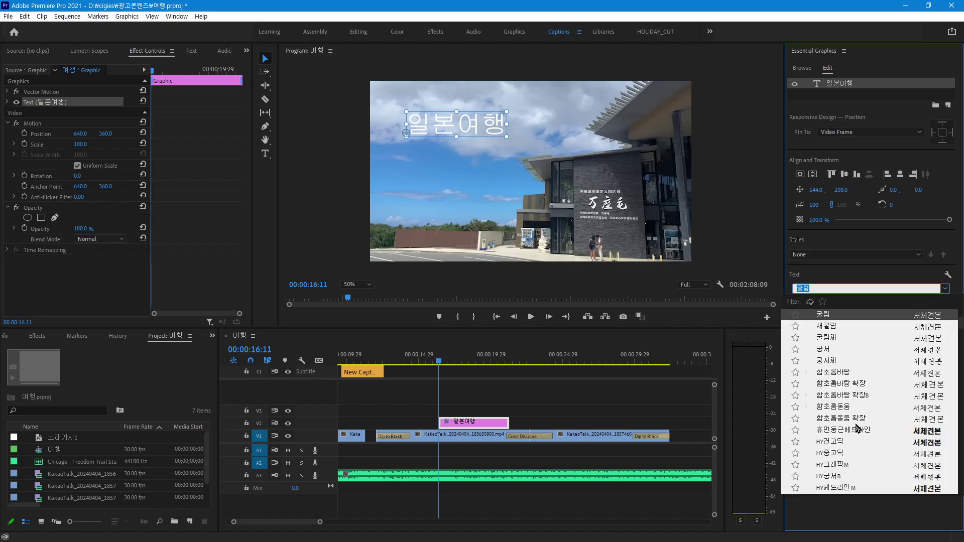
{"action": "scroll", "coordinate": [879, 414], "scroll_direction": "down", "scroll_amount": 5}
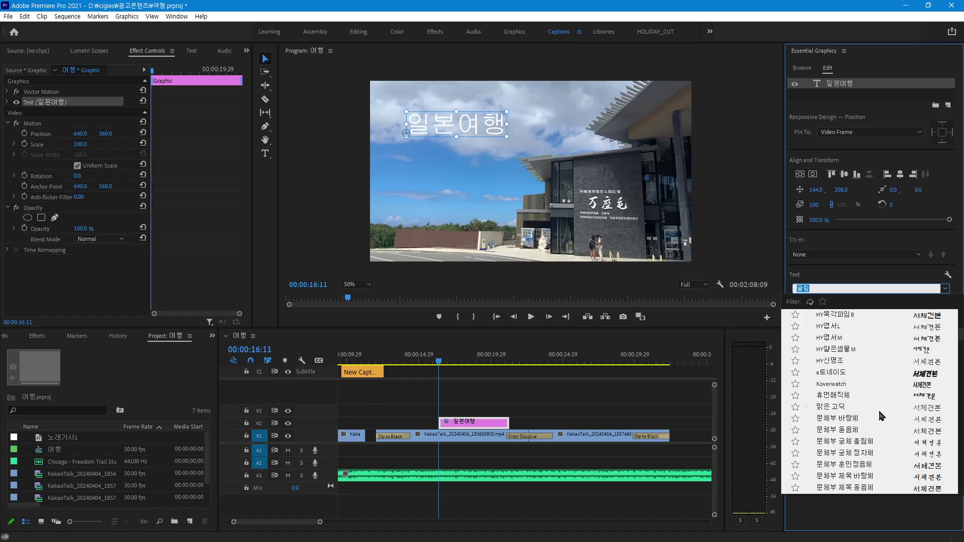
{"action": "left_click", "coordinate": [835, 396]}
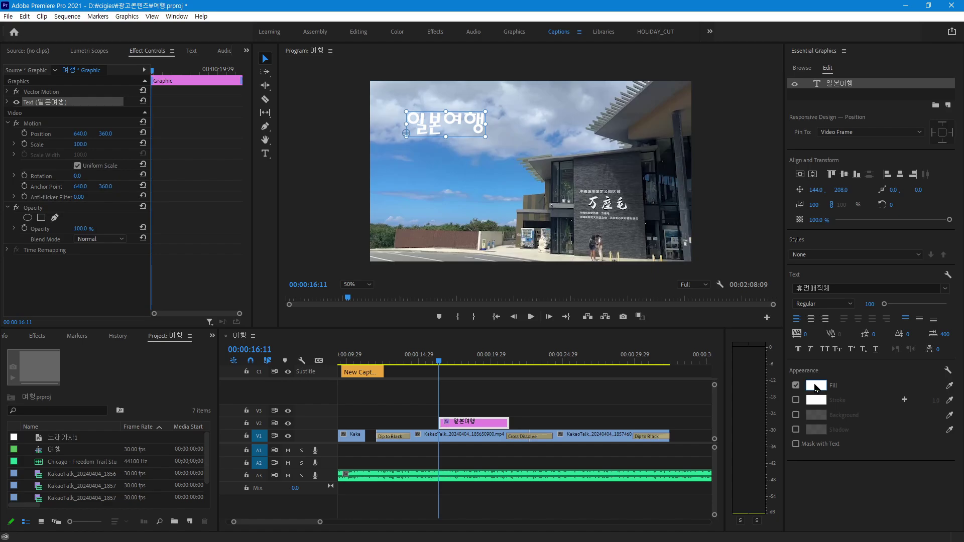
Give the title a dark navy #14325B fill and move it further left.
{"action": "left_click", "coordinate": [817, 387]}
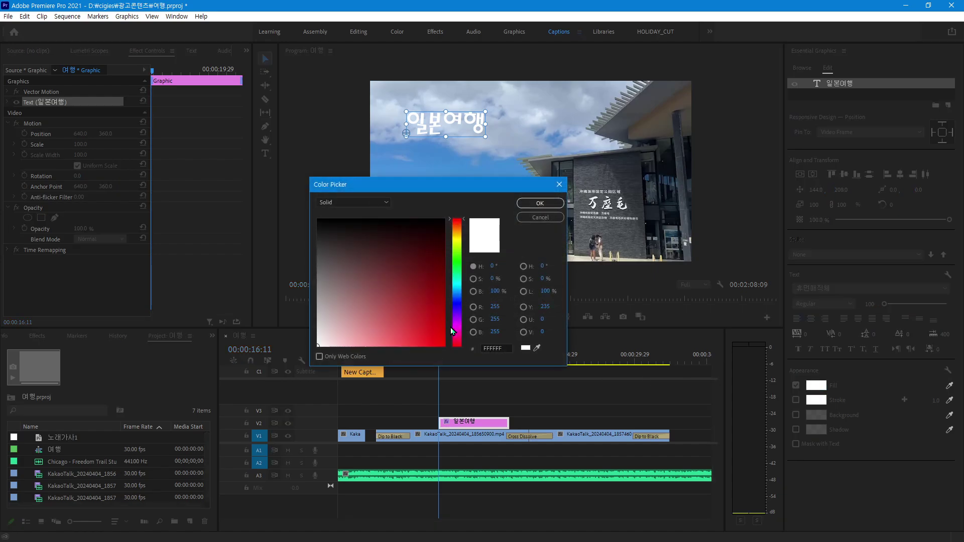
{"action": "left_click_drag", "start_coordinate": [460, 293], "coordinate": [459, 298]}
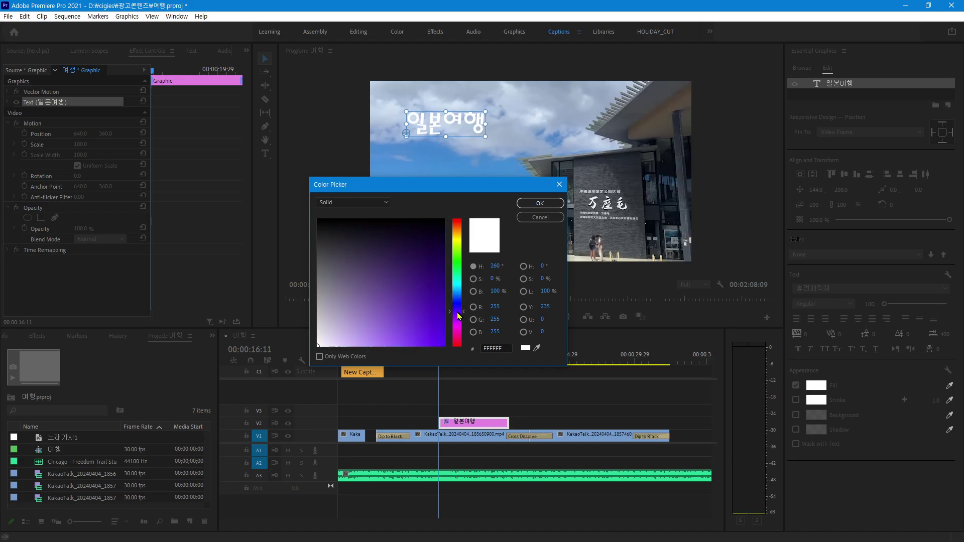
{"action": "left_click", "coordinate": [422, 314]}
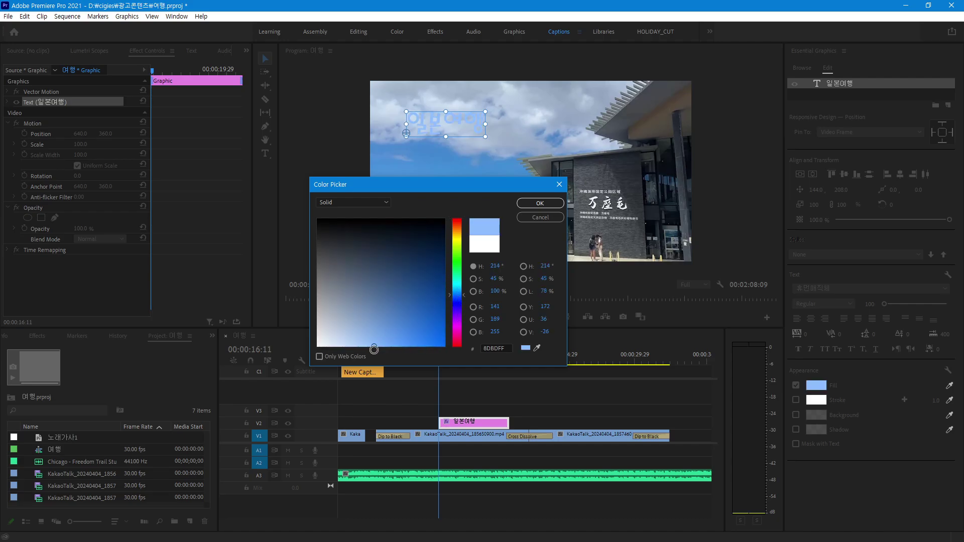
{"action": "left_click", "coordinate": [412, 285]}
{"action": "left_click_drag", "start_coordinate": [412, 285], "coordinate": [417, 264]}
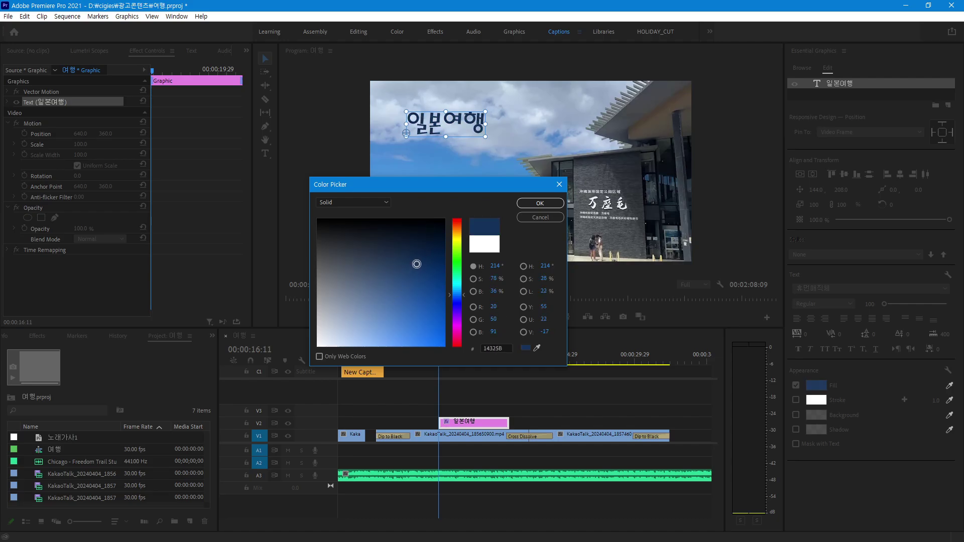
{"action": "left_click", "coordinate": [539, 203]}
{"action": "left_click_drag", "start_coordinate": [461, 125], "coordinate": [444, 125]}
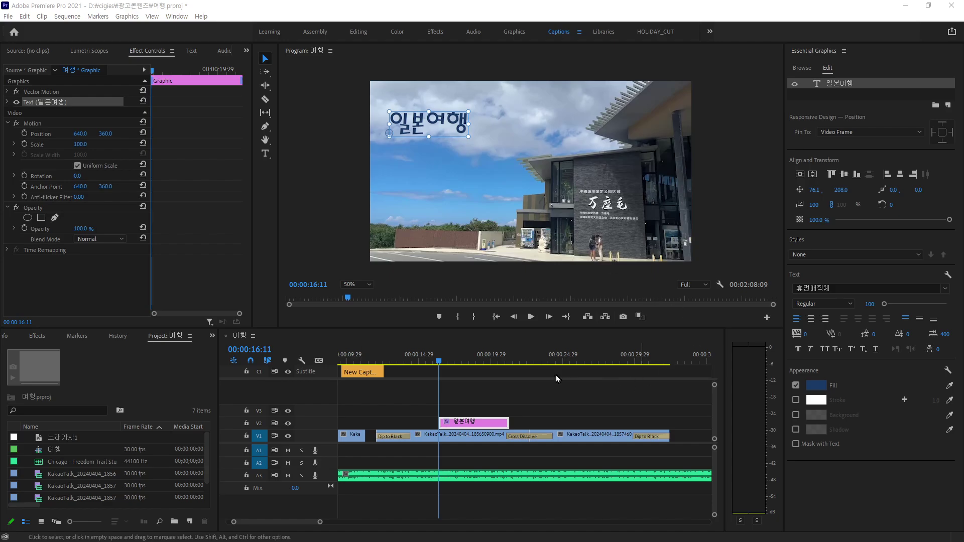
{"action": "left_click", "coordinate": [444, 365]}
{"action": "key", "text": "space"}
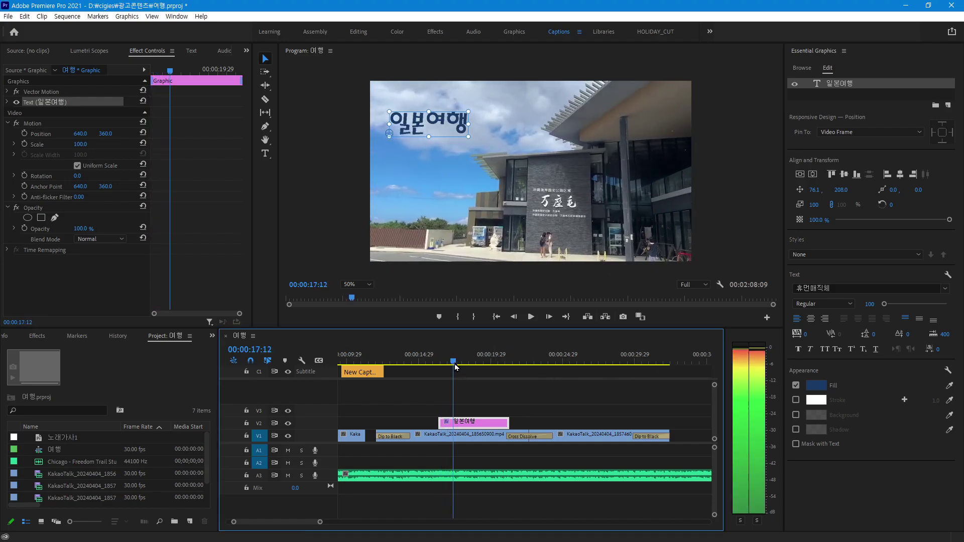
{"action": "left_click", "coordinate": [445, 367]}
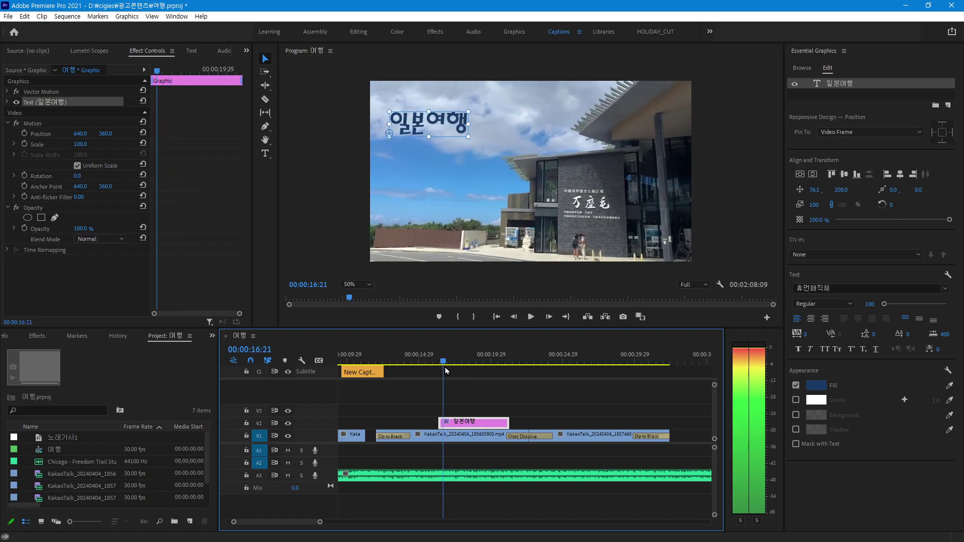
{"action": "left_click", "coordinate": [440, 364]}
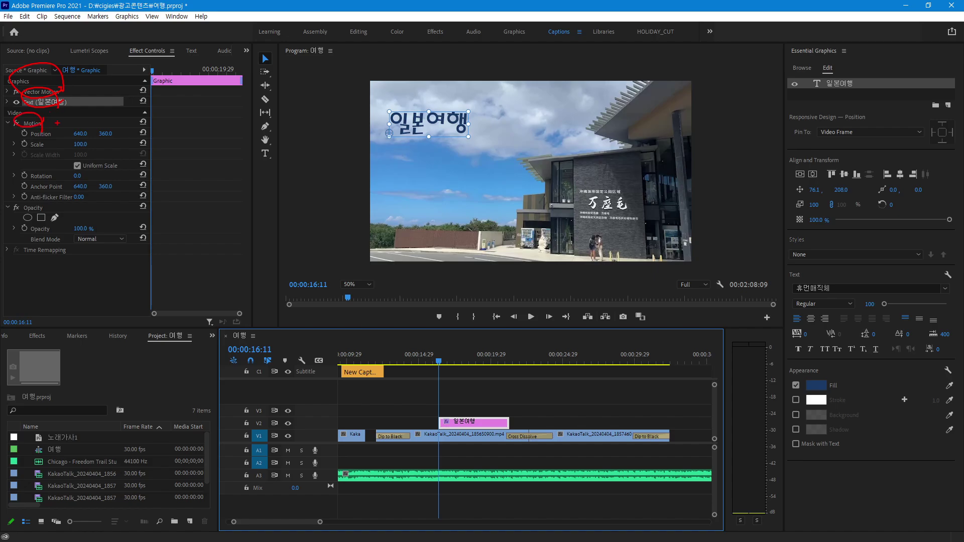
Expand the 일본여행 text layer and collapse Source Text to reveal Position, Scale and Rotation.
{"action": "left_click", "coordinate": [52, 92]}
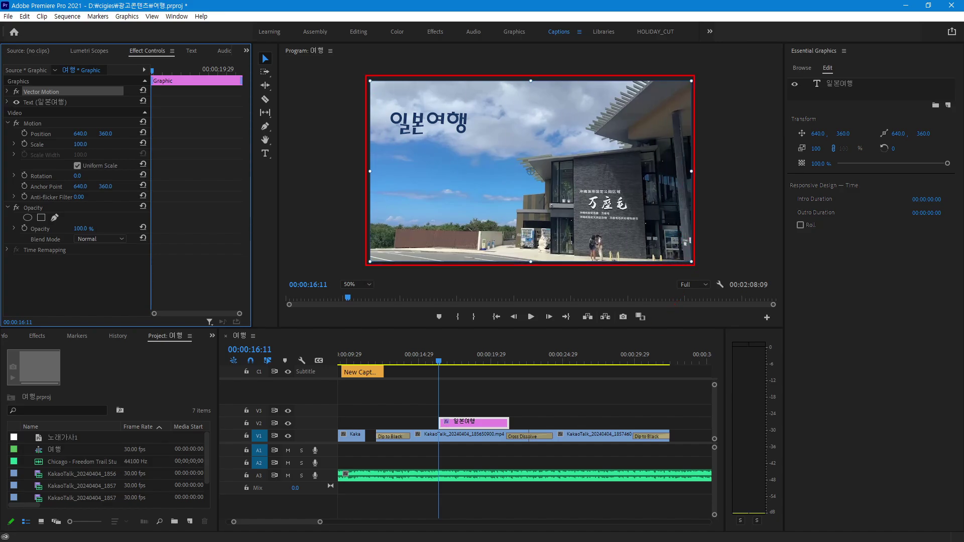
{"action": "left_click", "coordinate": [62, 102]}
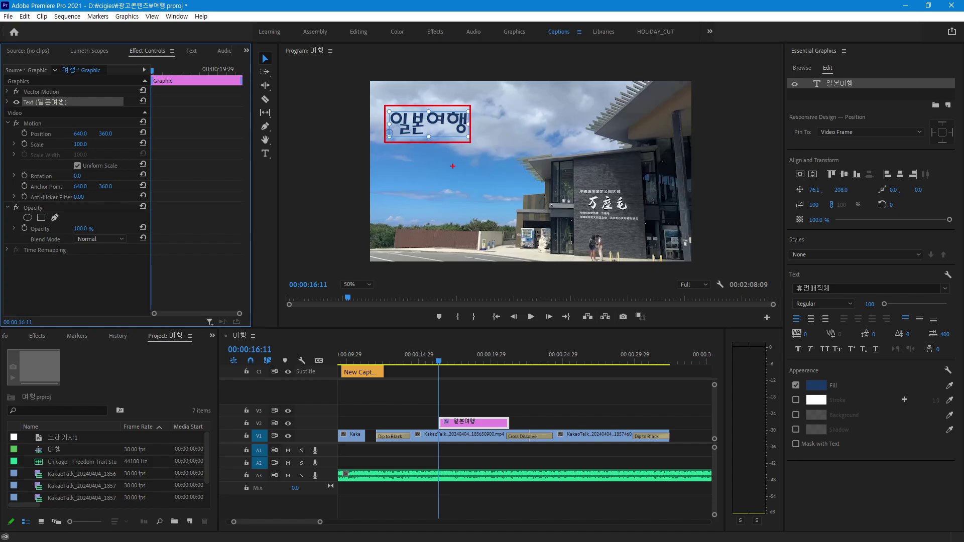
{"action": "left_click", "coordinate": [37, 124]}
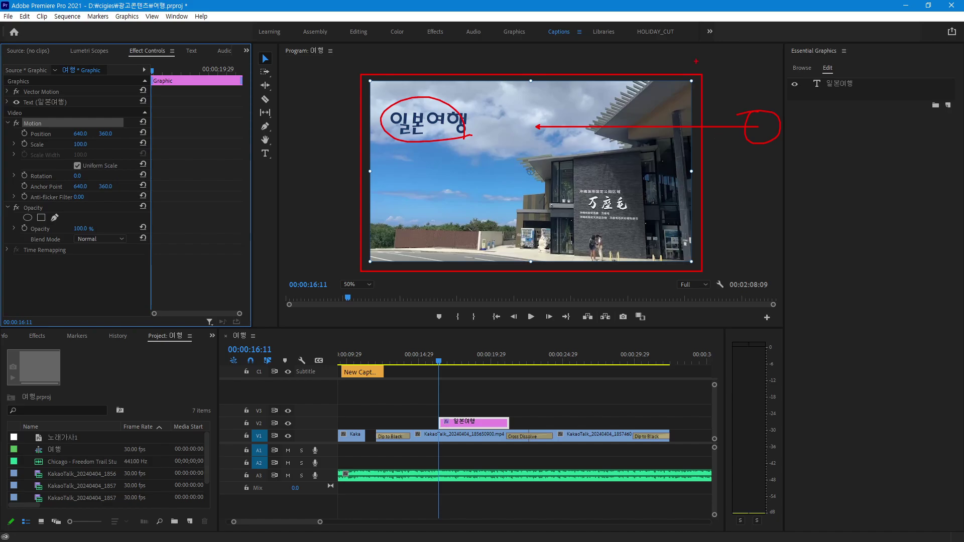
{"action": "left_click", "coordinate": [58, 103]}
{"action": "left_click", "coordinate": [9, 124]}
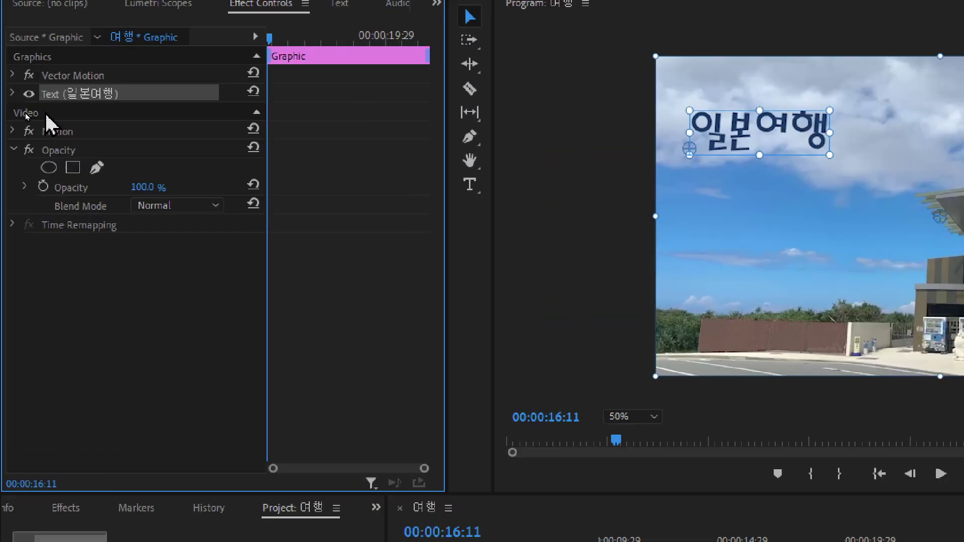
{"action": "left_click", "coordinate": [15, 91]}
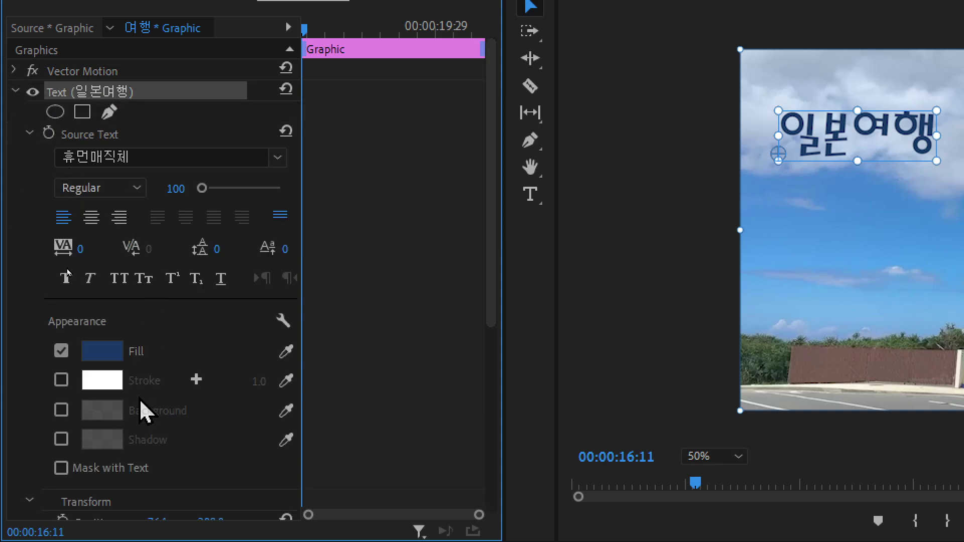
{"action": "left_click", "coordinate": [30, 111]}
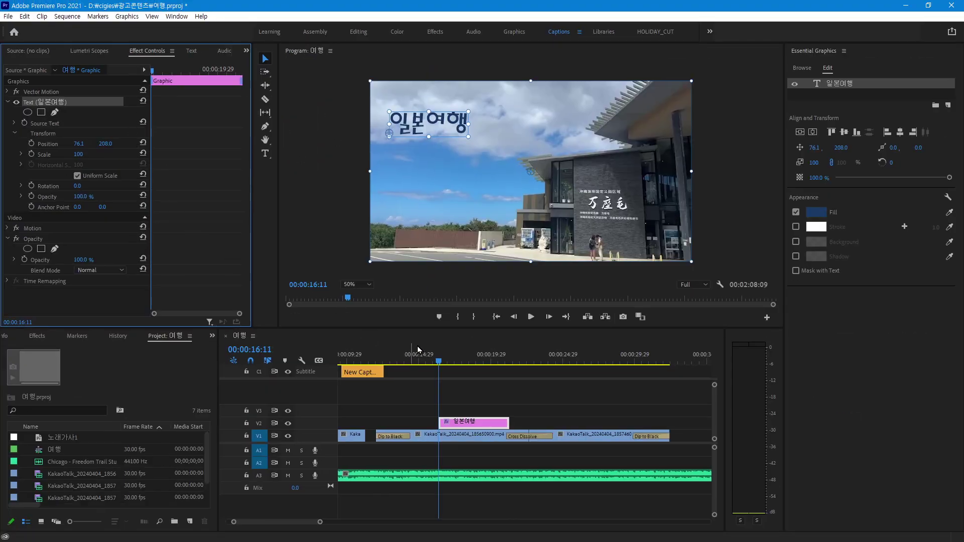
Add a Position keyframe of 76.1, 208.0 at 00:00:18:13.
{"action": "left_click", "coordinate": [445, 362]}
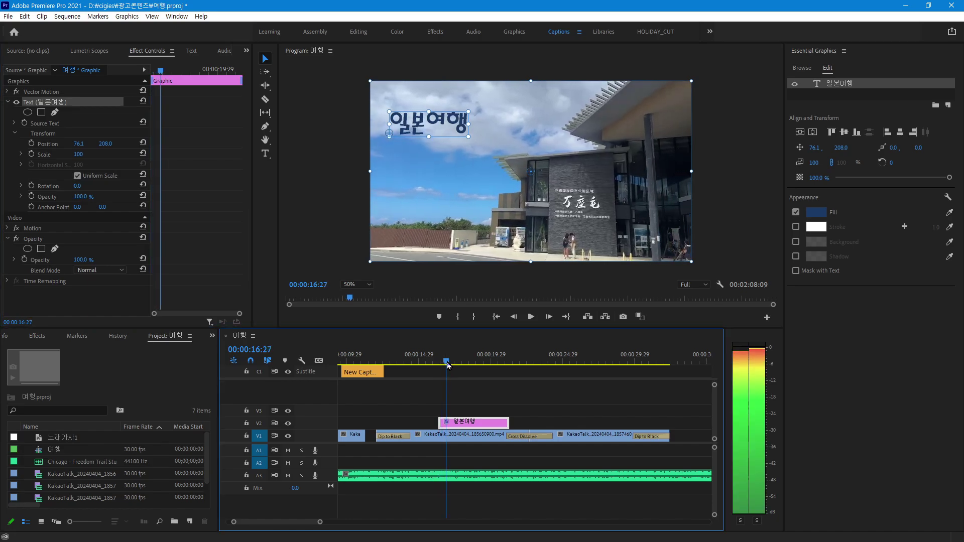
{"action": "left_click_drag", "start_coordinate": [444, 361], "coordinate": [465, 371]}
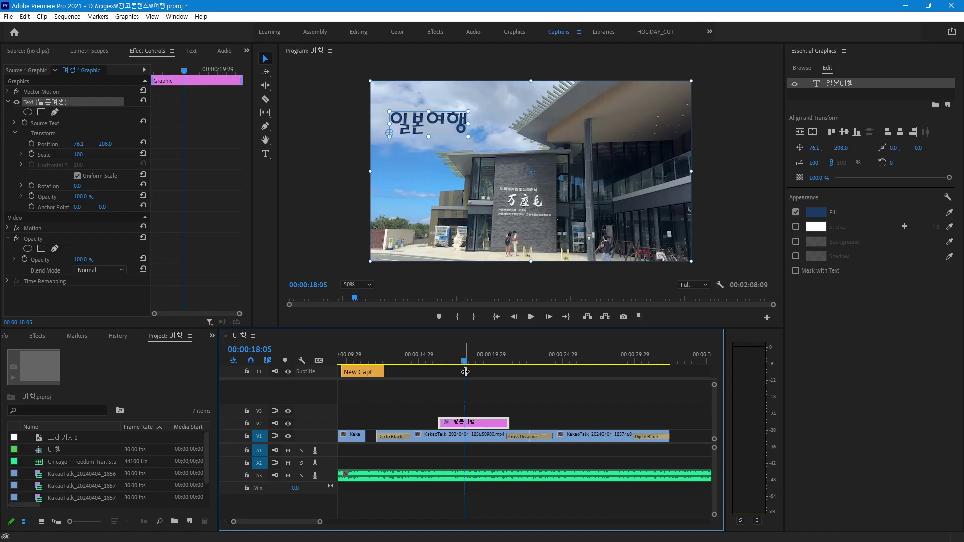
{"action": "left_click_drag", "start_coordinate": [466, 372], "coordinate": [469, 379]}
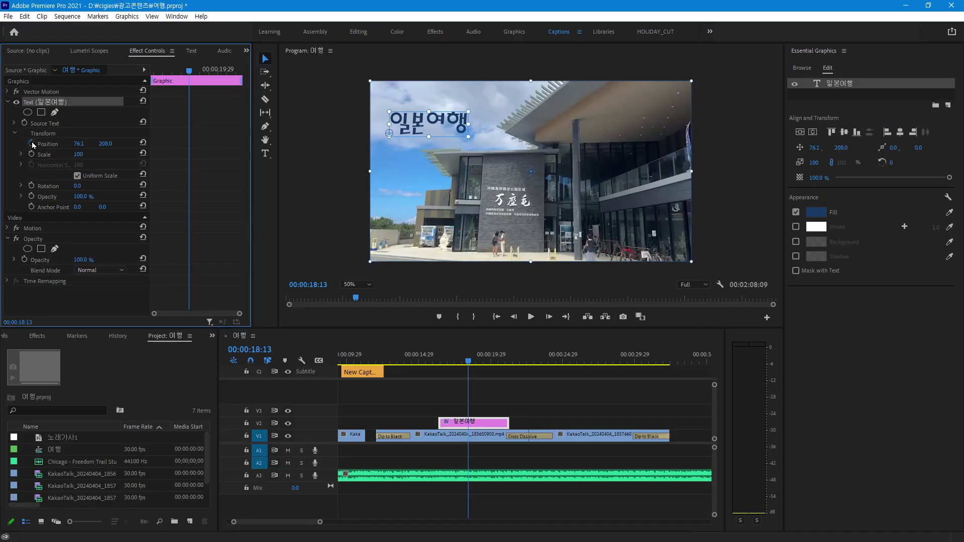
{"action": "left_click", "coordinate": [32, 143]}
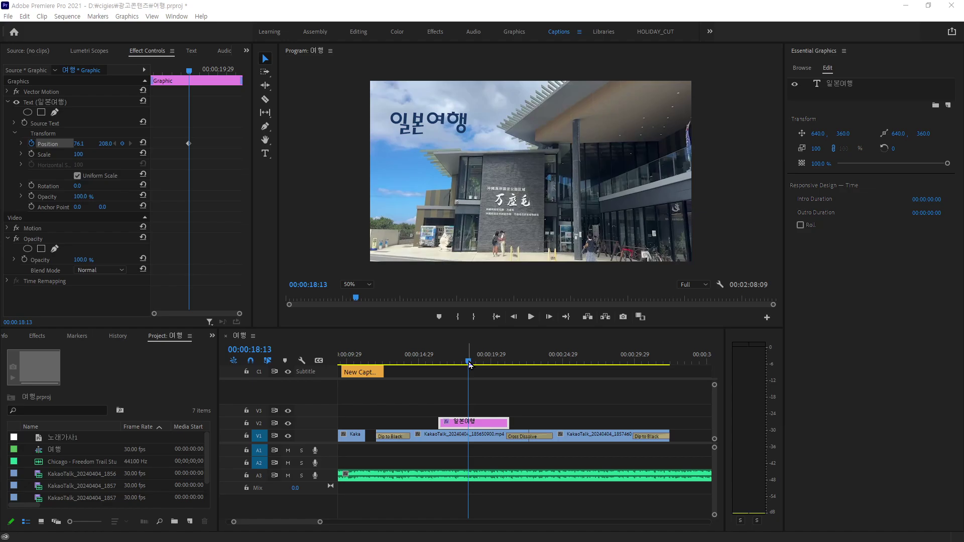
Return to 00:00:16:11 and select the 일본여행 title in the Program Monitor.
{"action": "left_click_drag", "start_coordinate": [470, 365], "coordinate": [441, 367]}
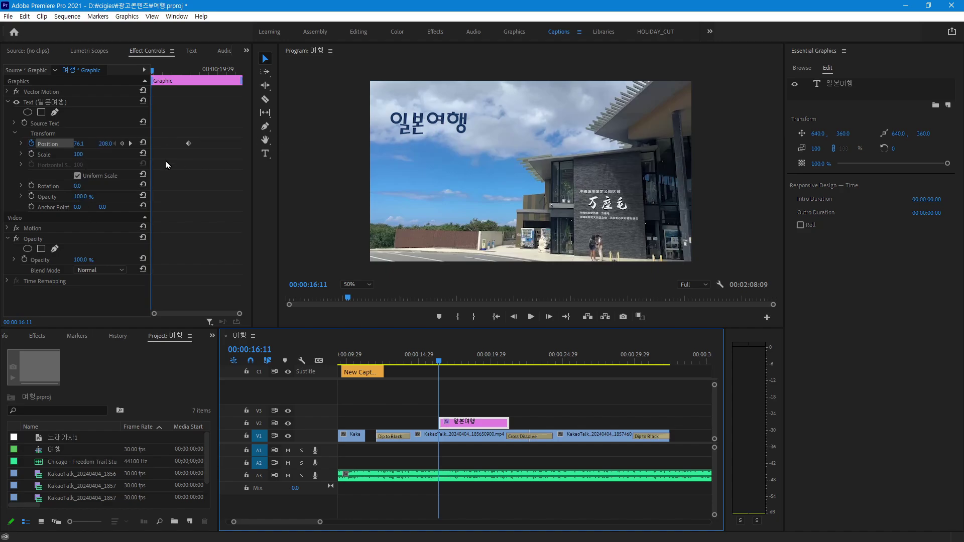
{"action": "left_click", "coordinate": [53, 144]}
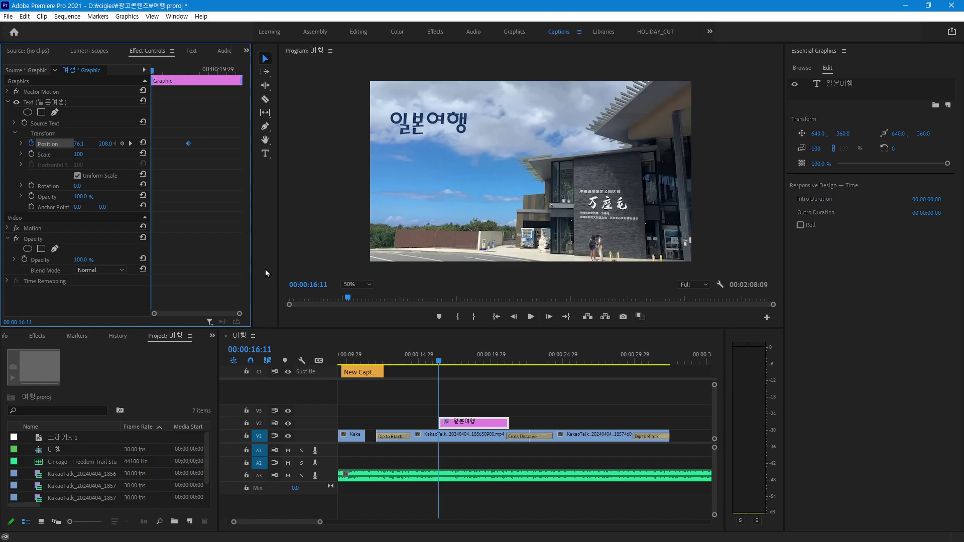
{"action": "left_click", "coordinate": [443, 126]}
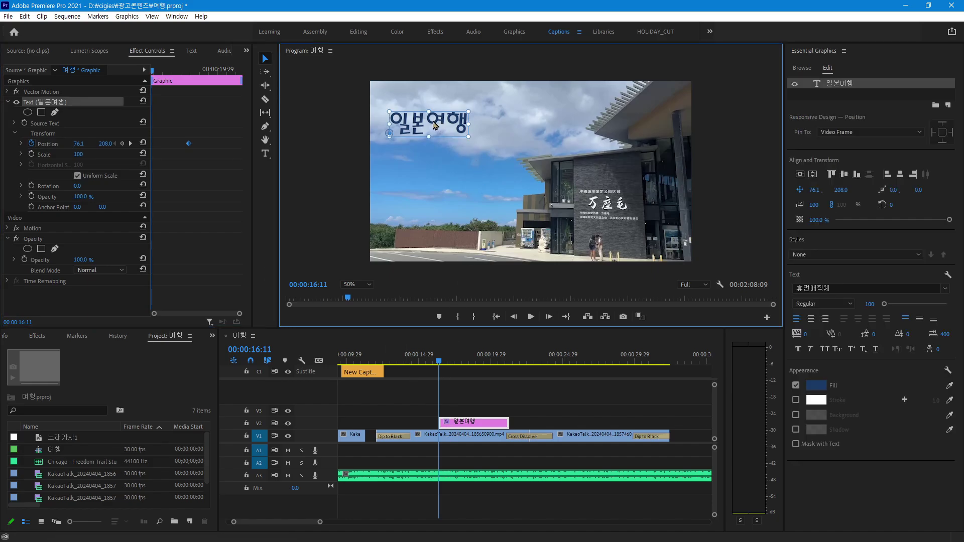
Move the title past the right edge at 16:11, then preview the slide-in.
{"action": "left_click_drag", "start_coordinate": [435, 126], "coordinate": [740, 127]}
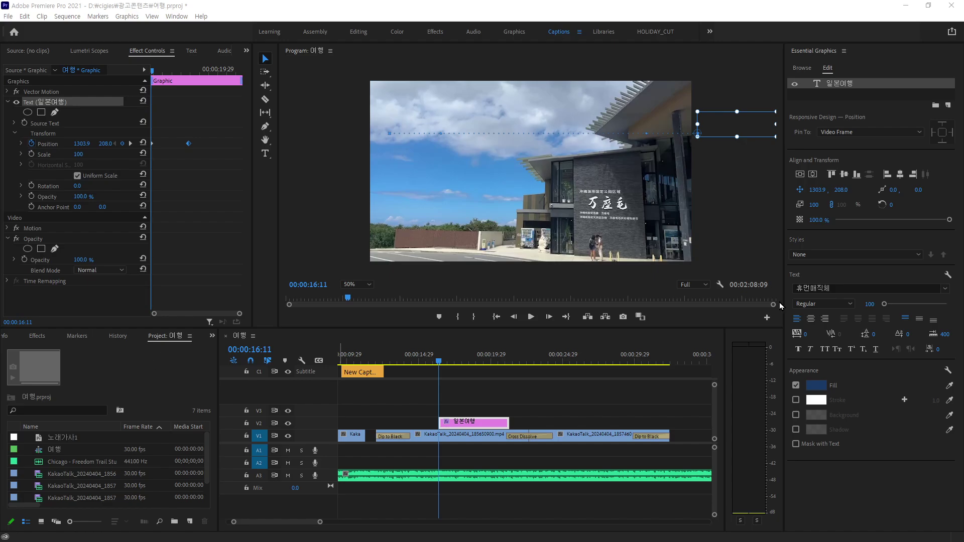
{"action": "left_click", "coordinate": [438, 361]}
{"action": "key", "text": "space"}
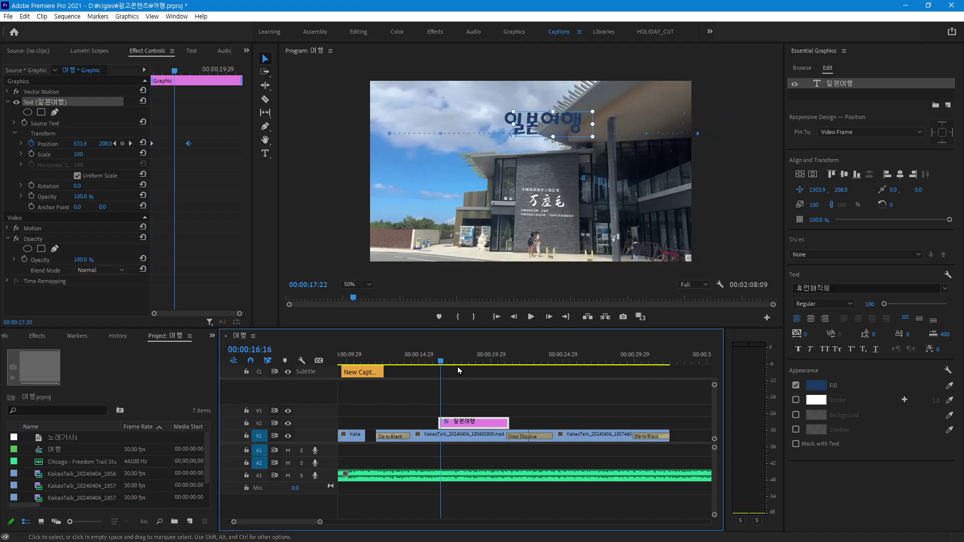
{"action": "mouse_move", "coordinate": [447, 374]}
{"action": "left_mouse_down"}
{"action": "mouse_move", "coordinate": [455, 378]}
{"action": "mouse_move", "coordinate": [439, 378]}
{"action": "left_mouse_up"}
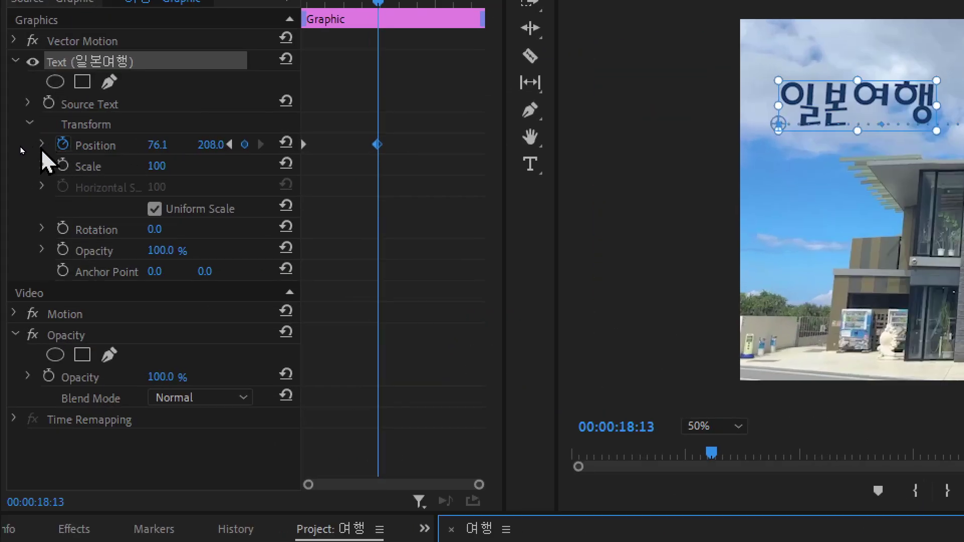
Open the Position velocity graph and set the 18:13 keyframe's speed to about 680/second.
{"action": "left_click", "coordinate": [42, 145]}
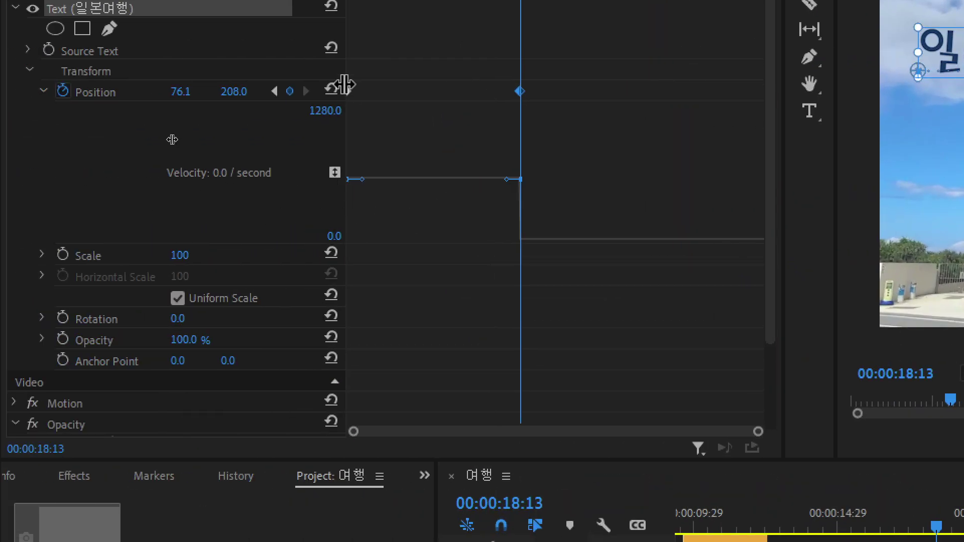
{"action": "left_click", "coordinate": [354, 94]}
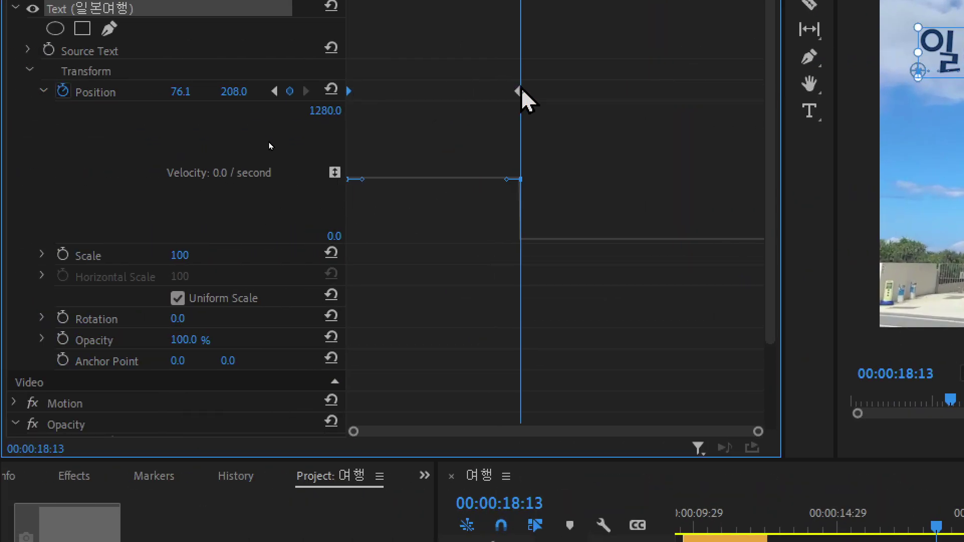
{"action": "left_click", "coordinate": [573, 127]}
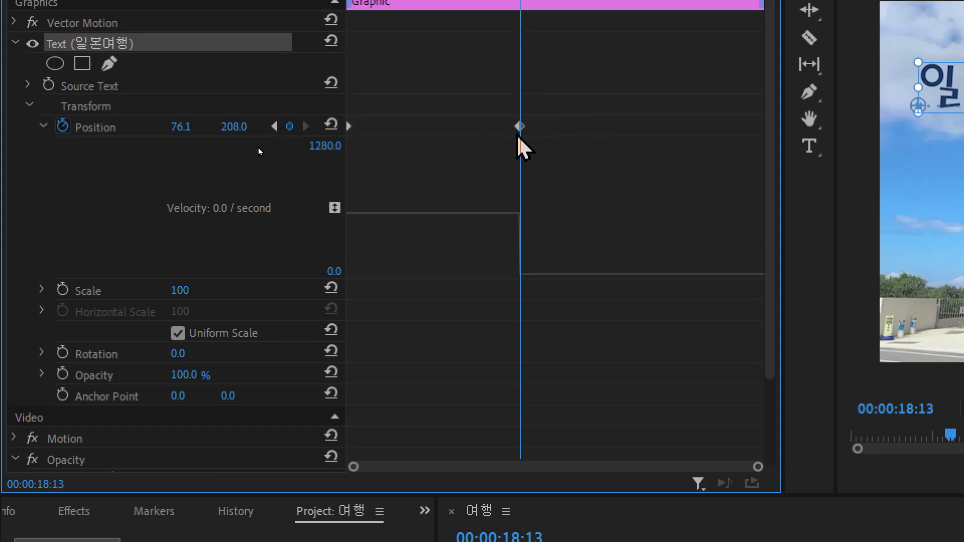
{"action": "left_click", "coordinate": [519, 127]}
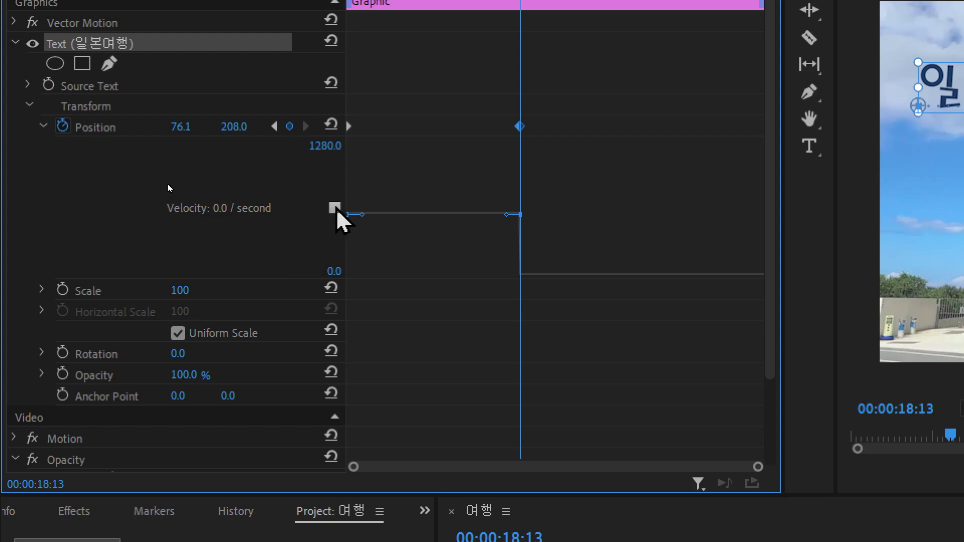
{"action": "mouse_move", "coordinate": [325, 146]}
{"action": "left_mouse_down"}
{"action": "mouse_move", "coordinate": [312, 146]}
{"action": "mouse_move", "coordinate": [334, 146]}
{"action": "left_mouse_up"}
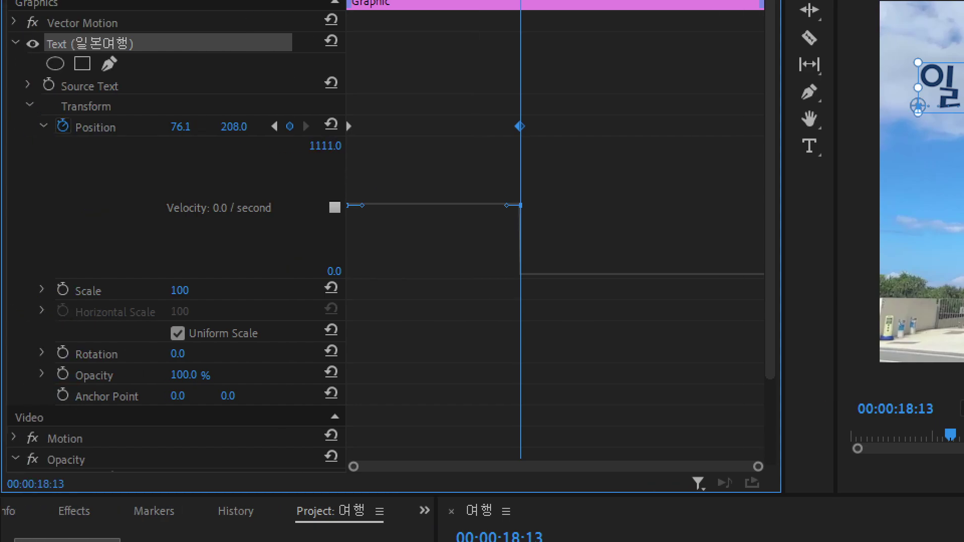
{"action": "left_click_drag", "start_coordinate": [213, 145], "coordinate": [201, 146]}
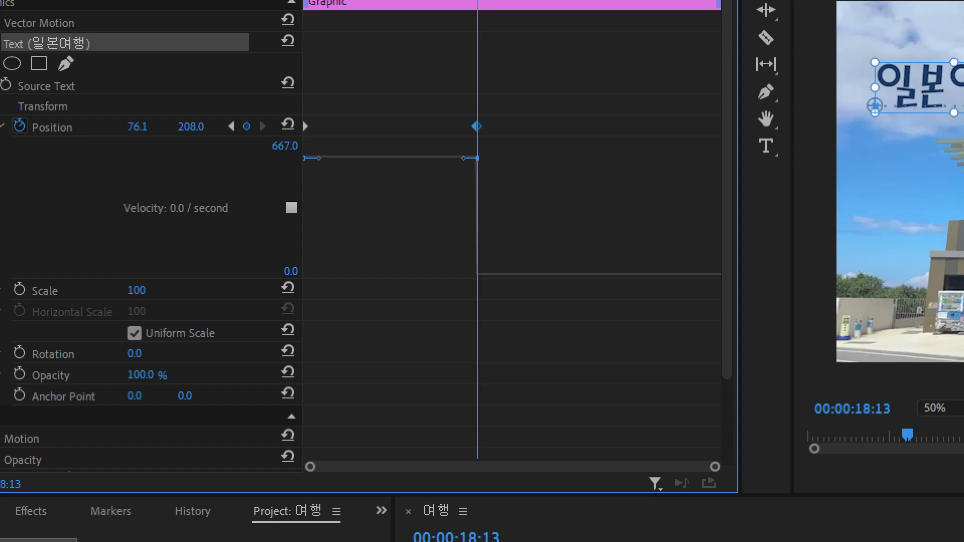
{"action": "left_click_drag", "start_coordinate": [285, 145], "coordinate": [288, 146]}
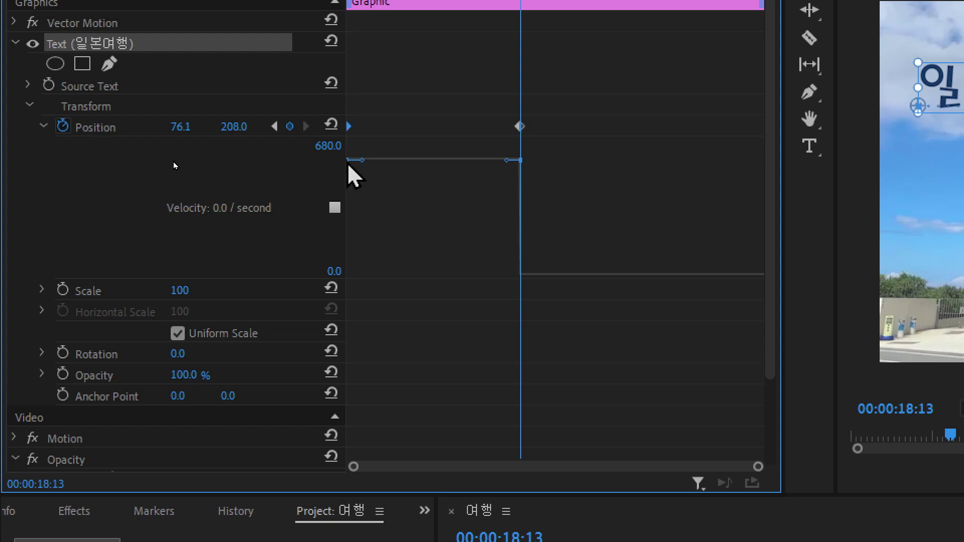
Reshape the Position speed curve to start high and ease down to 0 at 18:13.
{"action": "left_click", "coordinate": [348, 164]}
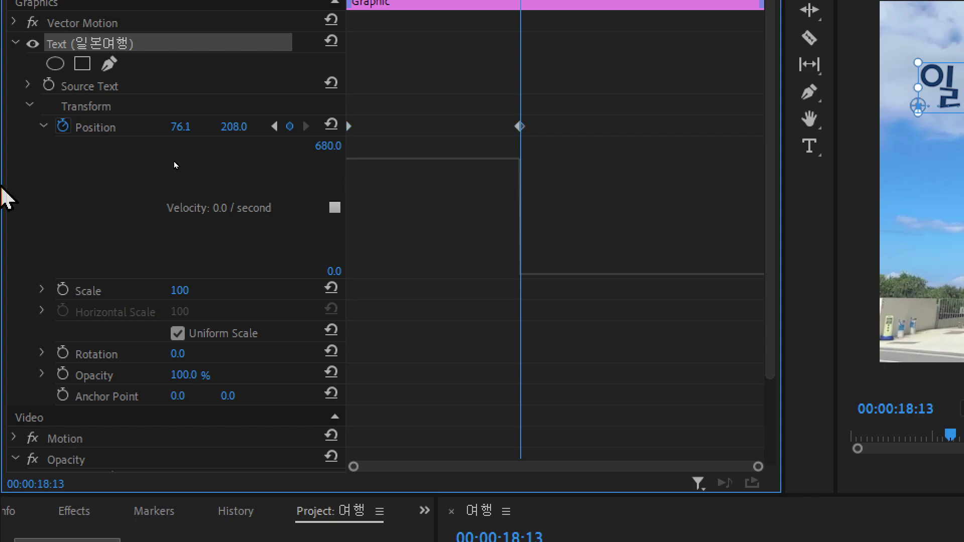
{"action": "left_click", "coordinate": [351, 126]}
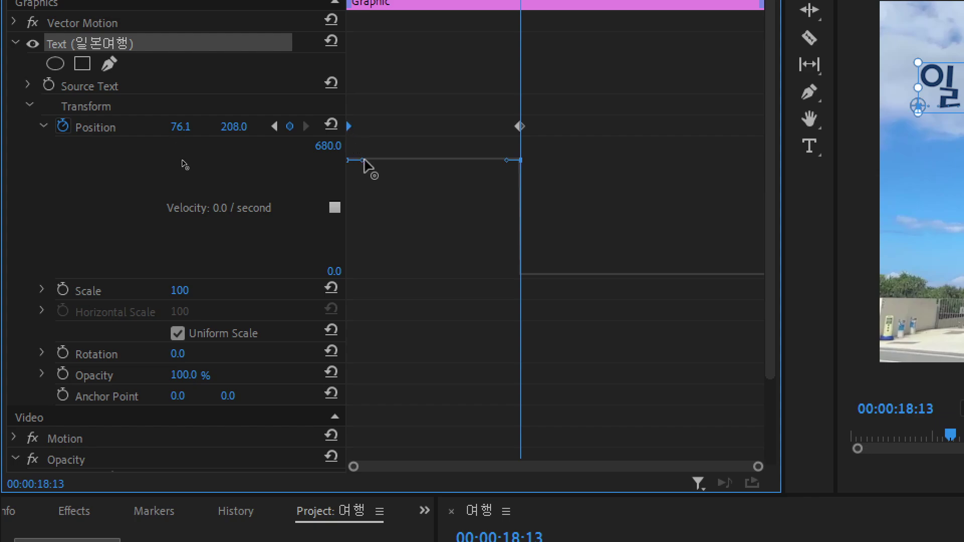
{"action": "left_click_drag", "start_coordinate": [358, 162], "coordinate": [348, 161]}
{"action": "left_click_drag", "start_coordinate": [343, 160], "coordinate": [345, 161]}
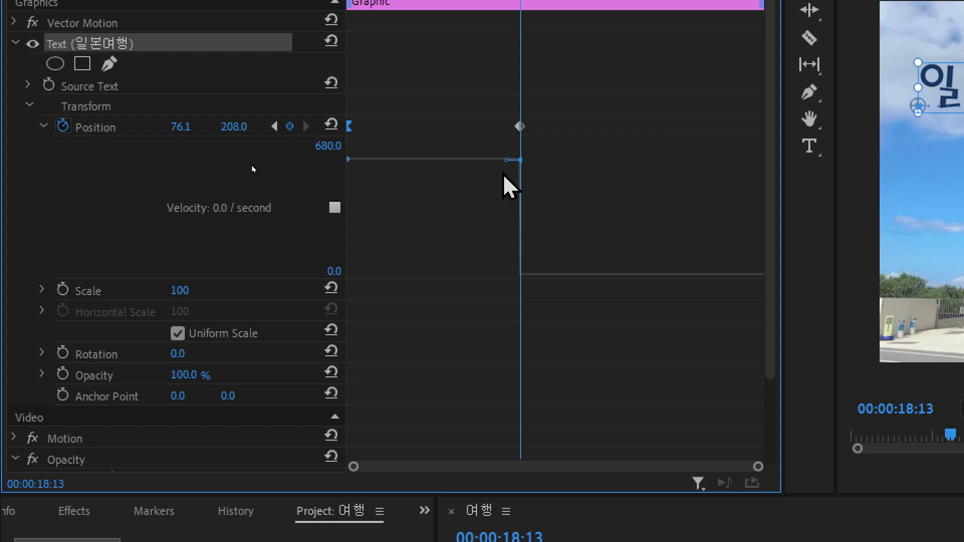
{"action": "mouse_move", "coordinate": [507, 160]}
{"action": "left_mouse_down"}
{"action": "mouse_move", "coordinate": [504, 258]}
{"action": "mouse_move", "coordinate": [463, 276]}
{"action": "left_mouse_up"}
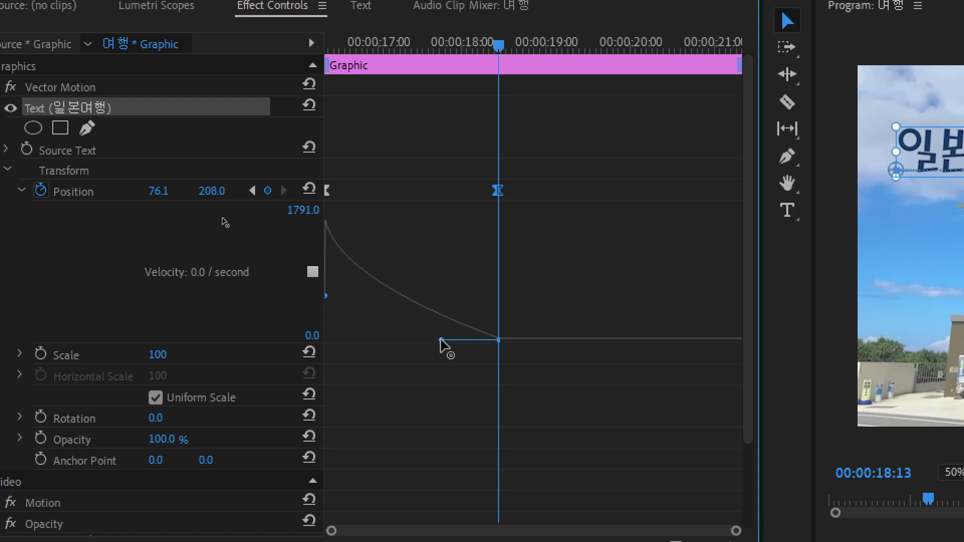
{"action": "mouse_move", "coordinate": [441, 340]}
{"action": "left_mouse_down"}
{"action": "mouse_move", "coordinate": [422, 339]}
{"action": "mouse_move", "coordinate": [448, 343]}
{"action": "left_mouse_up"}
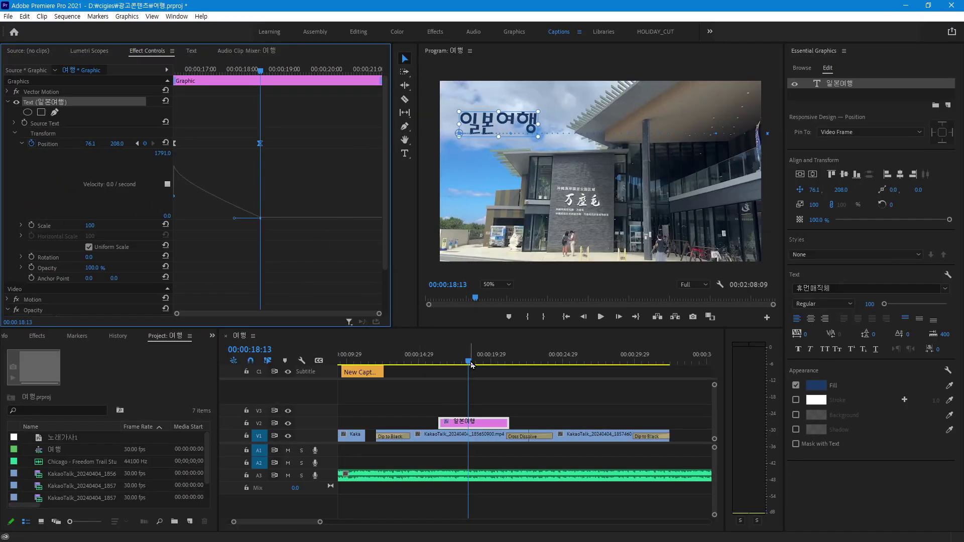
{"action": "left_click_drag", "start_coordinate": [472, 366], "coordinate": [442, 371]}
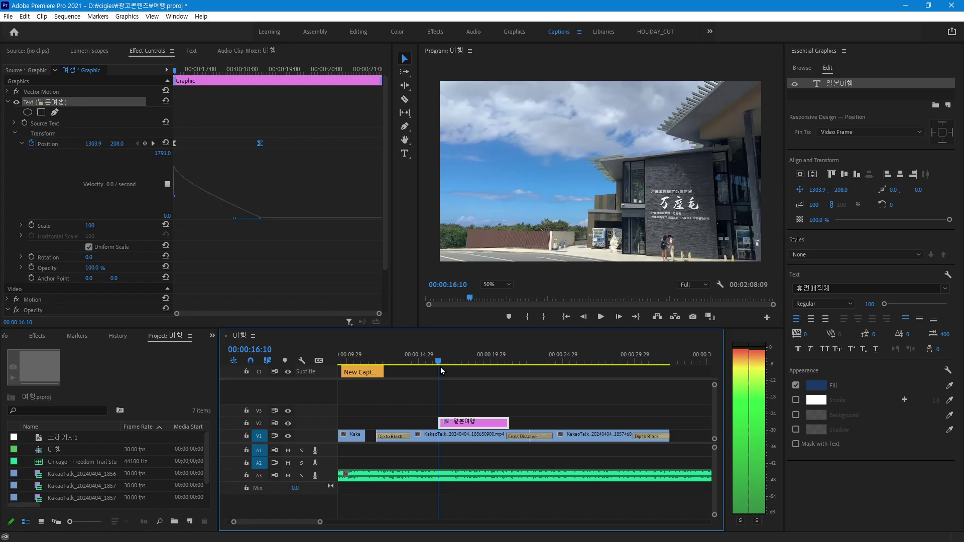
{"action": "key", "text": "space"}
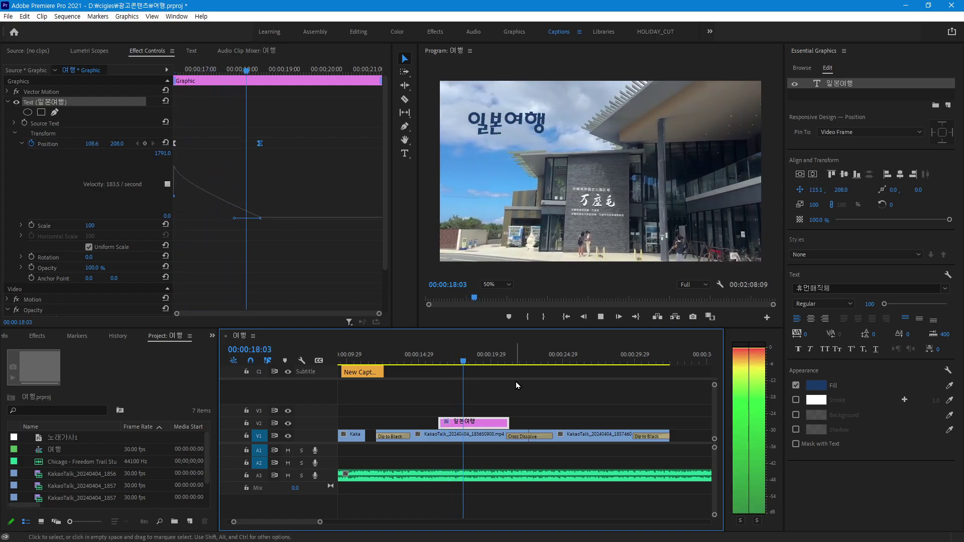
{"action": "key", "text": "space"}
{"action": "left_click", "coordinate": [445, 363]}
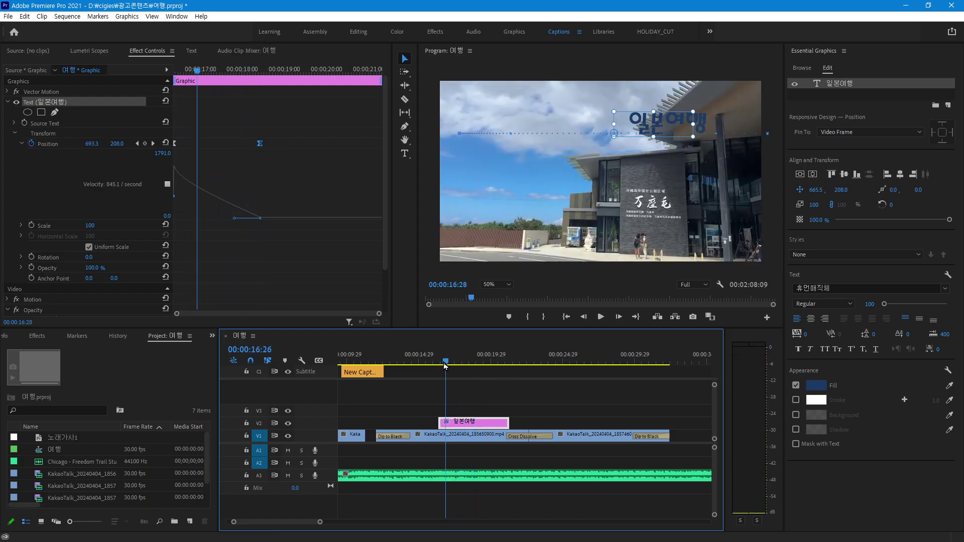
{"action": "key", "text": "space"}
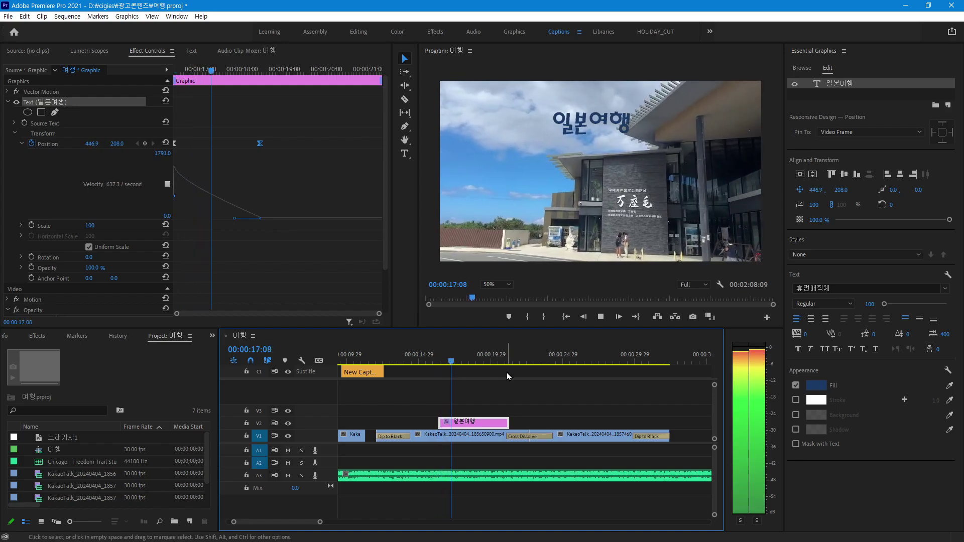
{"action": "key", "text": "space"}
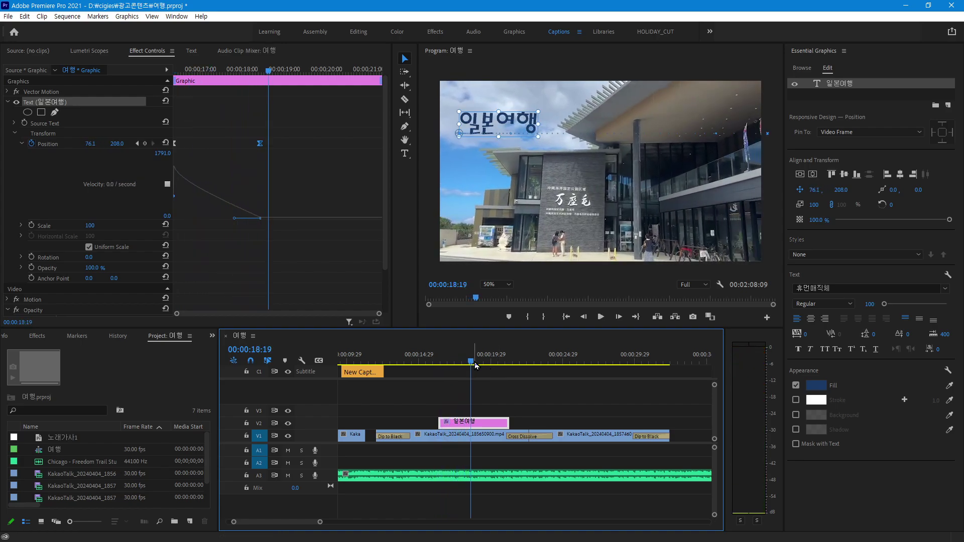
{"action": "left_click_drag", "start_coordinate": [475, 366], "coordinate": [435, 364]}
{"action": "key", "text": "space"}
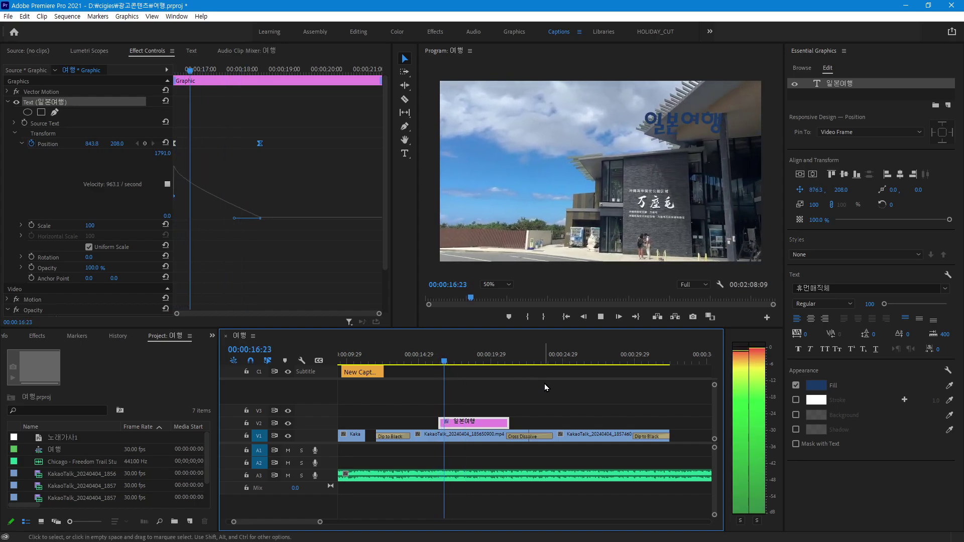
{"action": "key", "text": "space"}
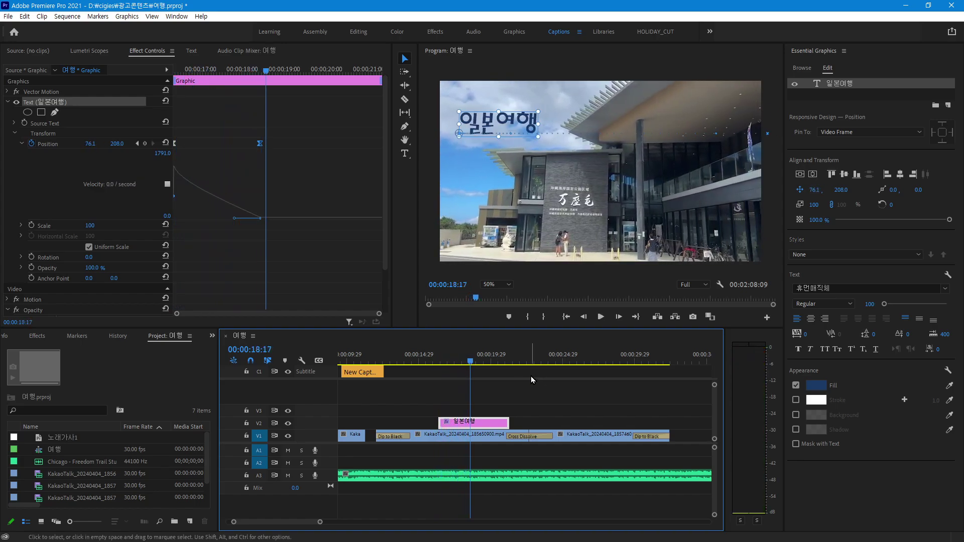
{"action": "left_click_drag", "start_coordinate": [470, 362], "coordinate": [428, 362]}
{"action": "key", "text": "space"}
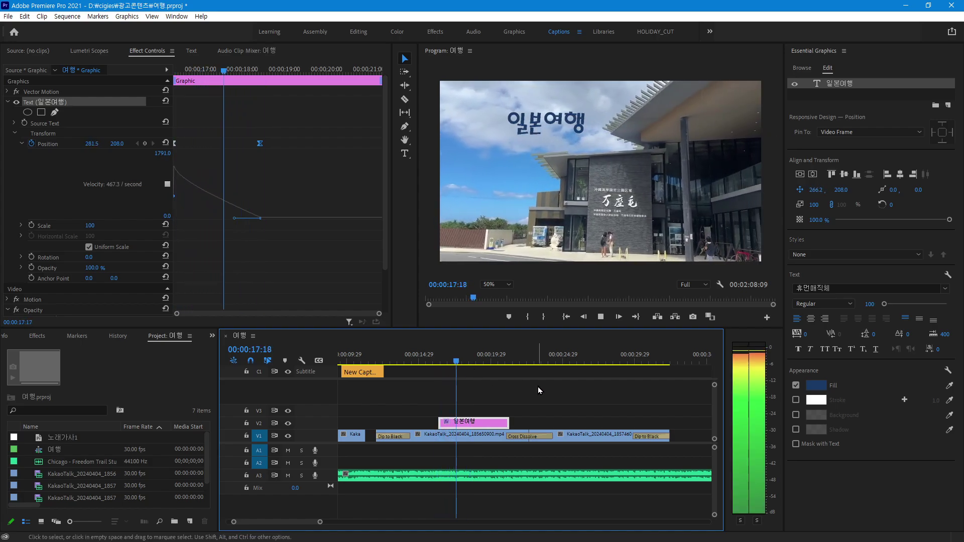
{"action": "key", "text": "space"}
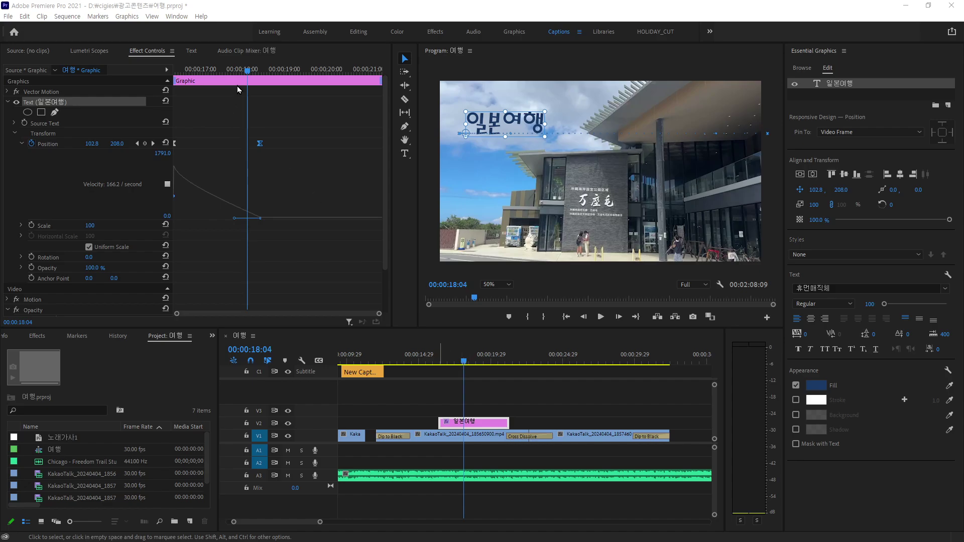
{"action": "left_click_drag", "start_coordinate": [247, 74], "coordinate": [180, 86]}
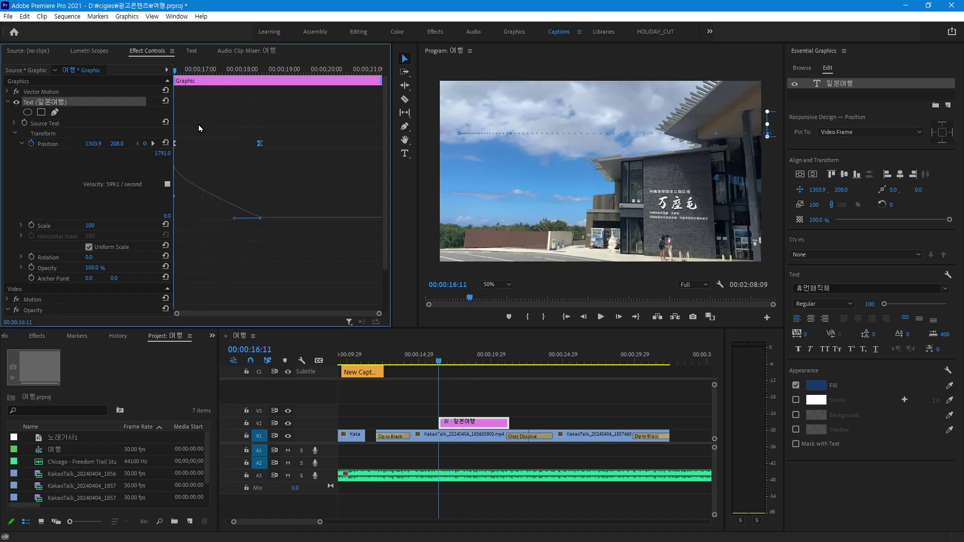
Add a starting Rotation keyframe of -40° and adjust its timing.
{"action": "left_click", "coordinate": [31, 258]}
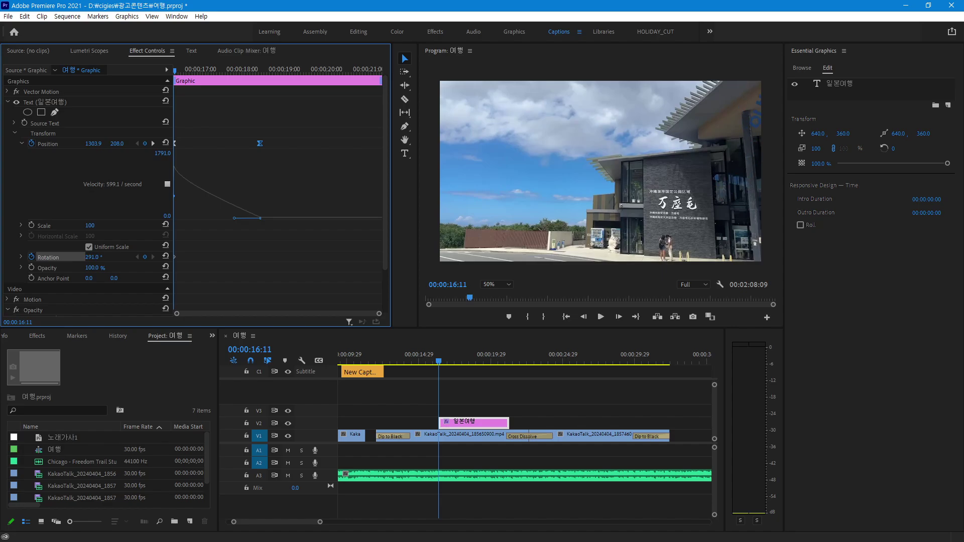
{"action": "left_click_drag", "start_coordinate": [93, 257], "coordinate": [60, 257]}
{"action": "type", "text": "-40"}
{"action": "key", "text": "Return"}
{"action": "left_click_drag", "start_coordinate": [179, 76], "coordinate": [245, 98]}
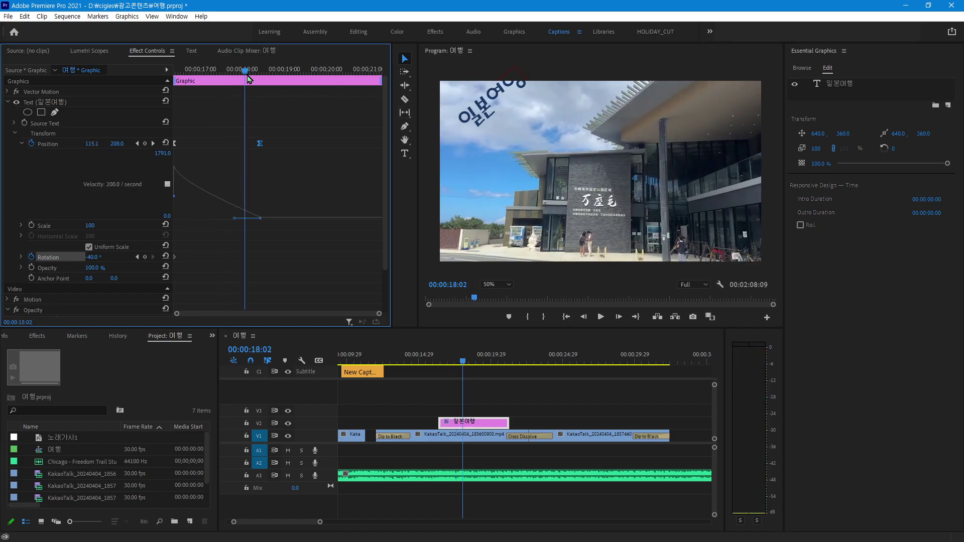
{"action": "mouse_move", "coordinate": [246, 81]}
{"action": "left_mouse_down"}
{"action": "mouse_move", "coordinate": [259, 85]}
{"action": "mouse_move", "coordinate": [206, 92]}
{"action": "mouse_move", "coordinate": [211, 100]}
{"action": "left_mouse_up"}
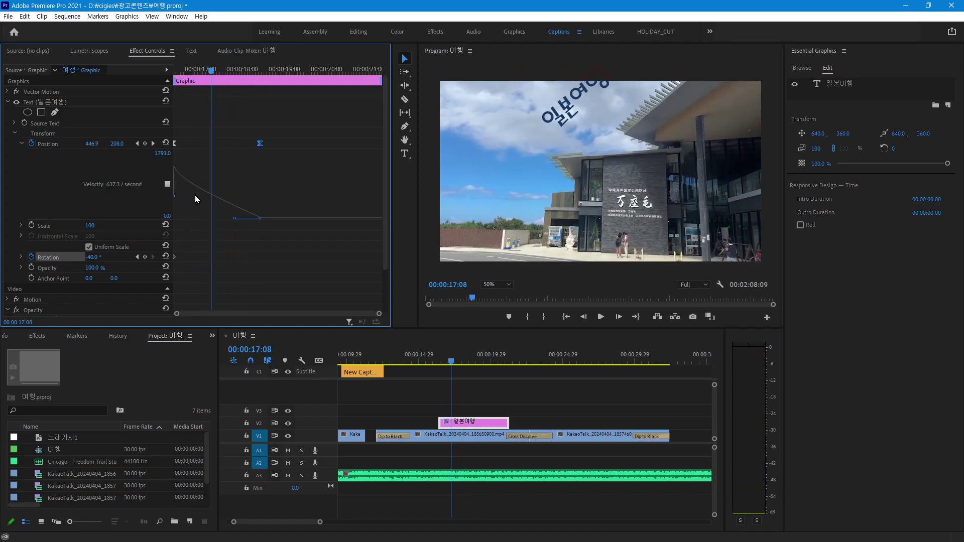
{"action": "left_click_drag", "start_coordinate": [173, 257], "coordinate": [229, 257]}
{"action": "mouse_move", "coordinate": [212, 71]}
{"action": "left_mouse_down"}
{"action": "mouse_move", "coordinate": [255, 84]}
{"action": "mouse_move", "coordinate": [208, 82]}
{"action": "left_mouse_up"}
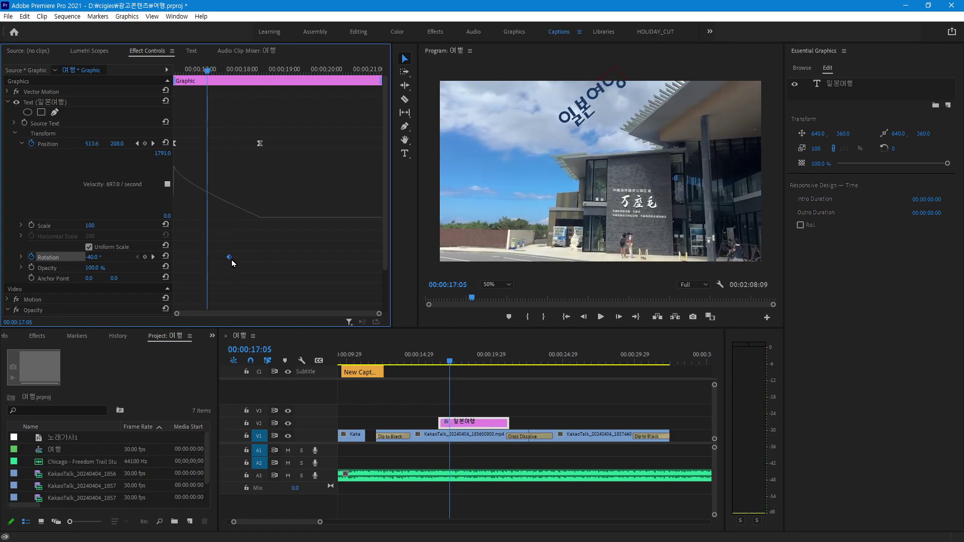
{"action": "left_click_drag", "start_coordinate": [229, 257], "coordinate": [212, 259]}
Set Rotation to 0° at the frame where the title stops.
{"action": "left_click_drag", "start_coordinate": [207, 74], "coordinate": [260, 79]}
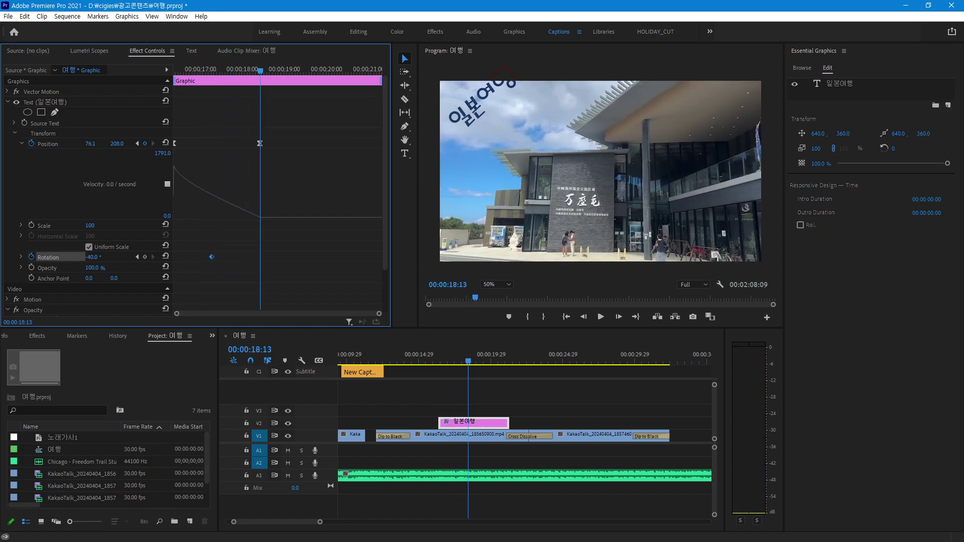
{"action": "left_click", "coordinate": [91, 257]}
{"action": "type", "text": "0"}
{"action": "key", "text": "Return"}
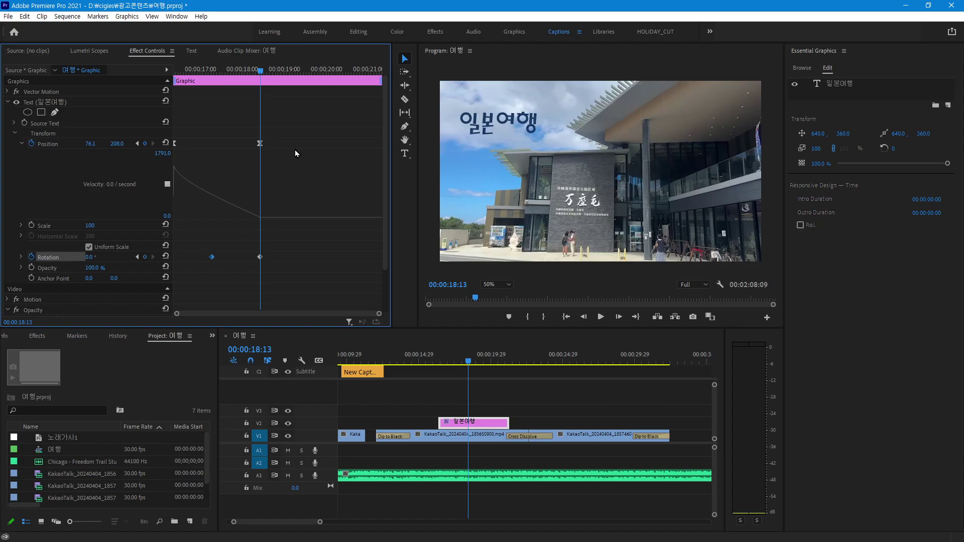
{"action": "left_click_drag", "start_coordinate": [260, 74], "coordinate": [170, 100]}
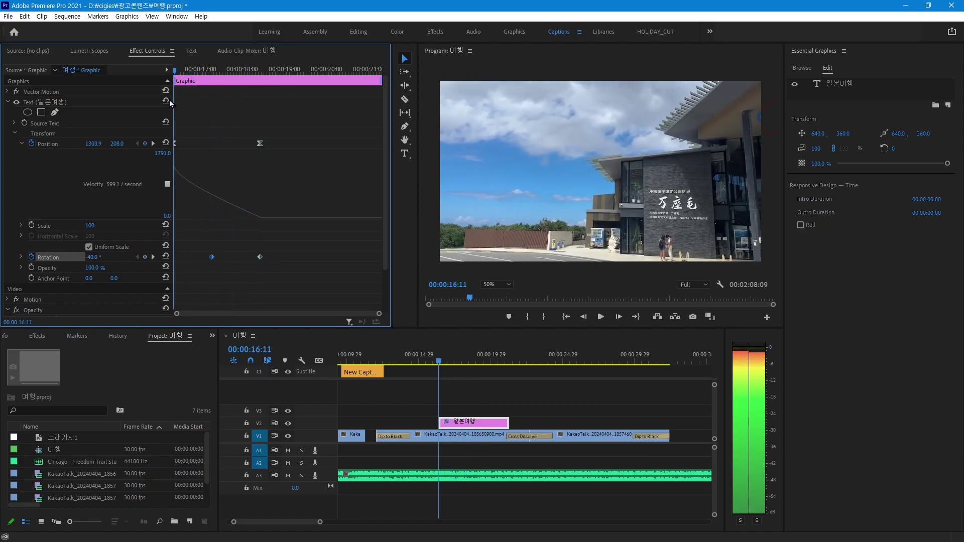
{"action": "key", "text": "space"}
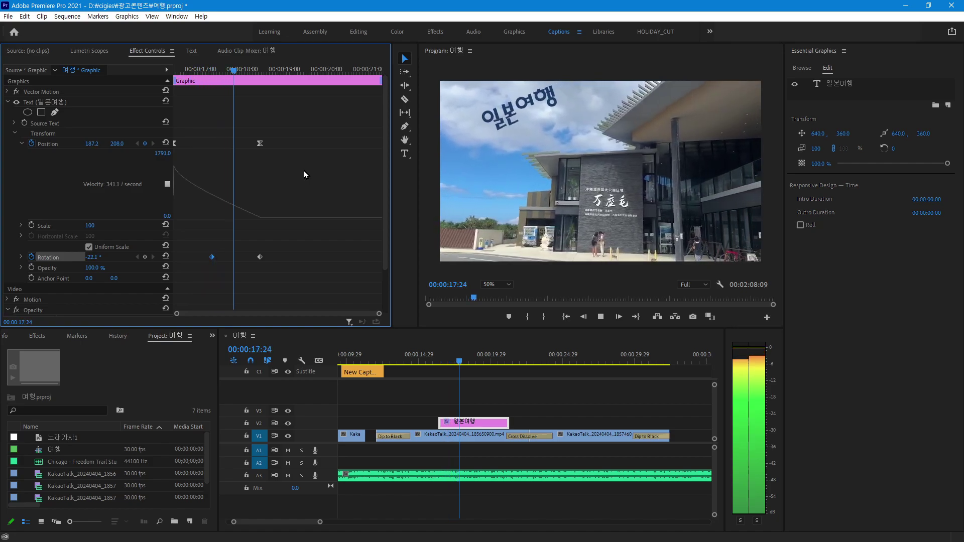
{"action": "key", "text": "space"}
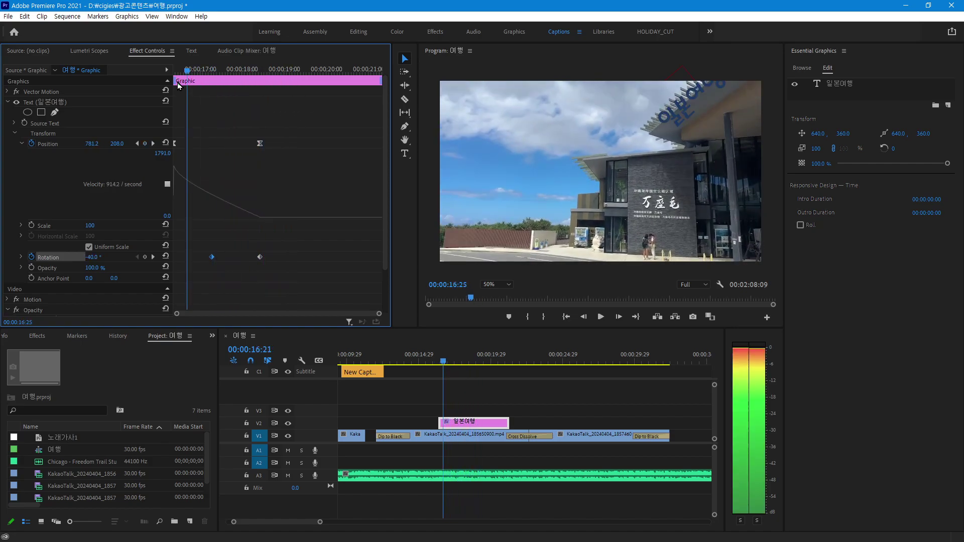
{"action": "key", "text": "space"}
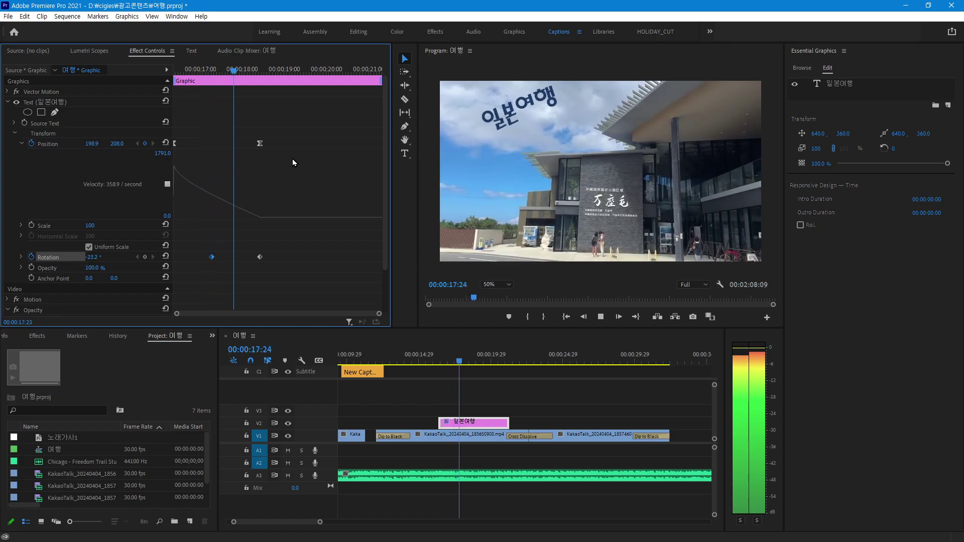
{"action": "key", "text": "space"}
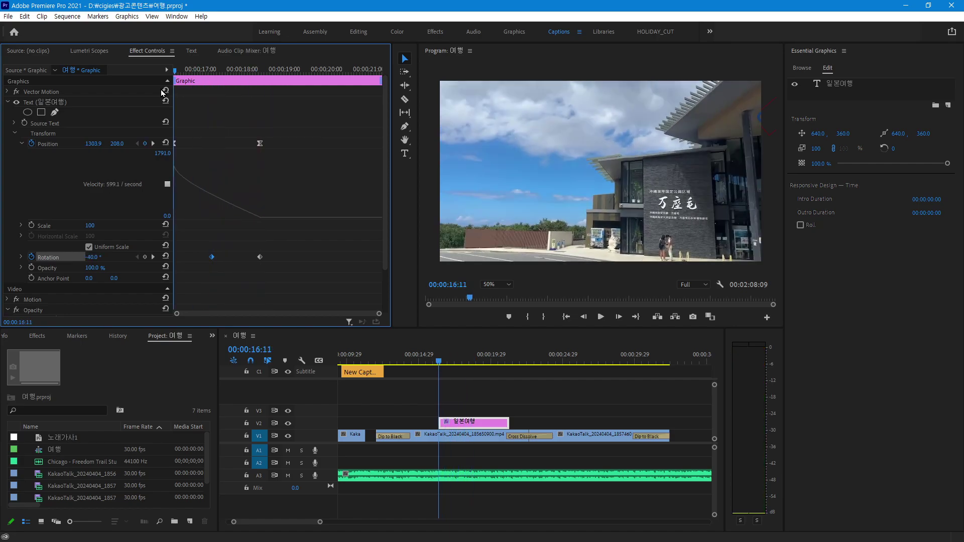
{"action": "key", "text": "space"}
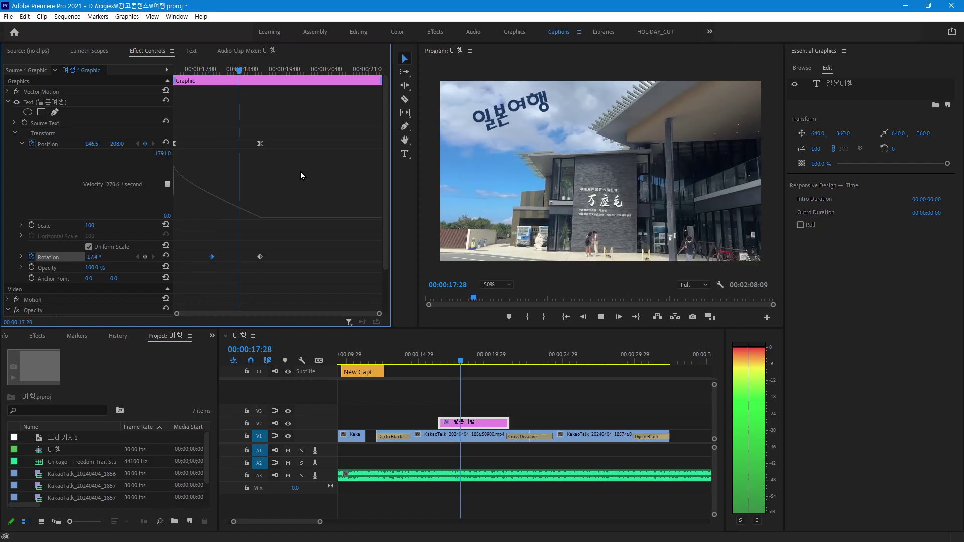
{"action": "key", "text": "space"}
{"action": "key", "text": "space"}
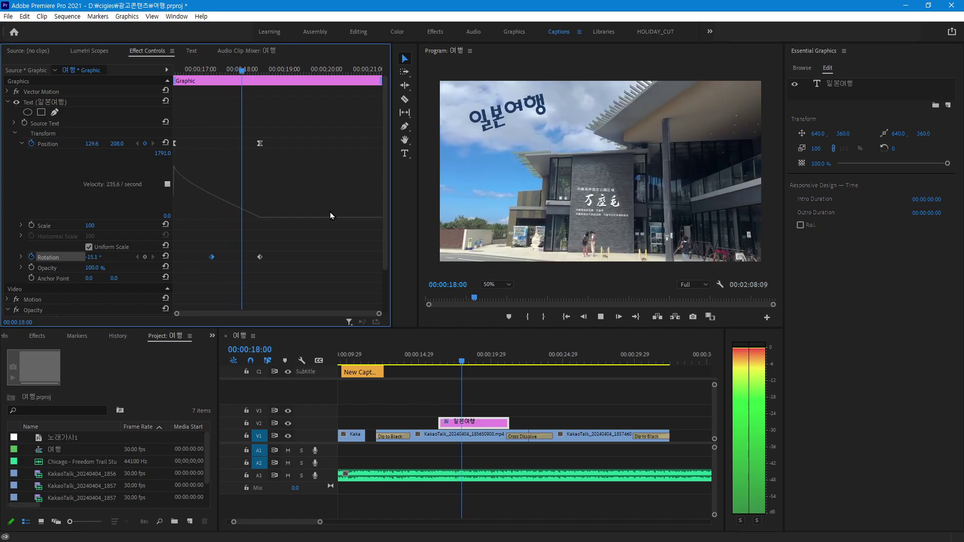
{"action": "key", "text": "space"}
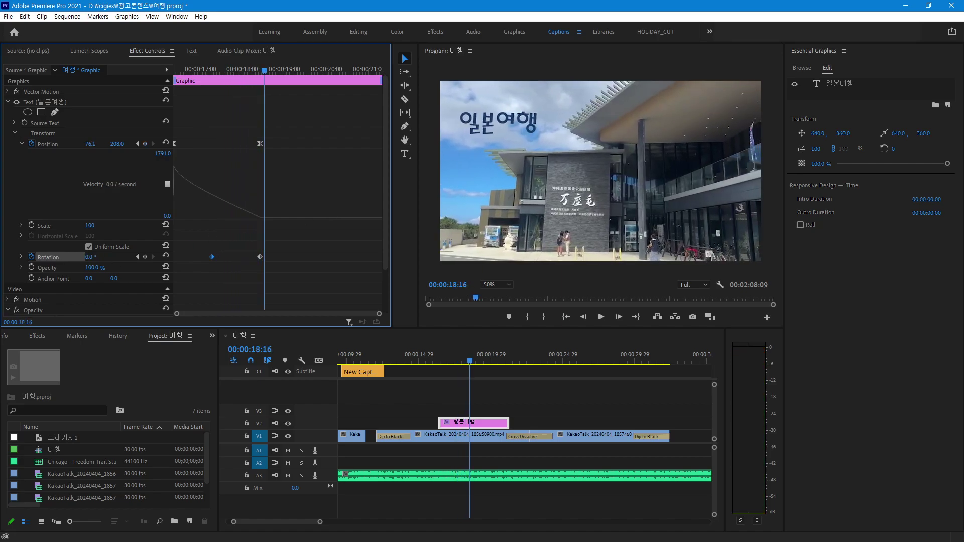
{"action": "scroll", "coordinate": [196, 191], "scroll_direction": "down", "scroll_amount": 1}
{"action": "key", "text": "shift+Right"}
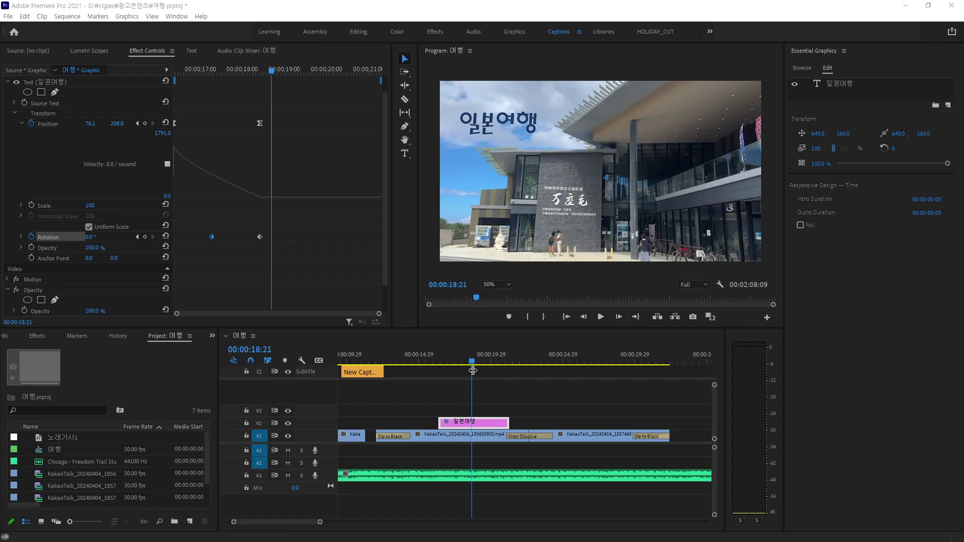
Replay the title animation and stop mid-slide where the title is tilted.
{"action": "left_click", "coordinate": [473, 365]}
{"action": "key", "text": "shift+k"}
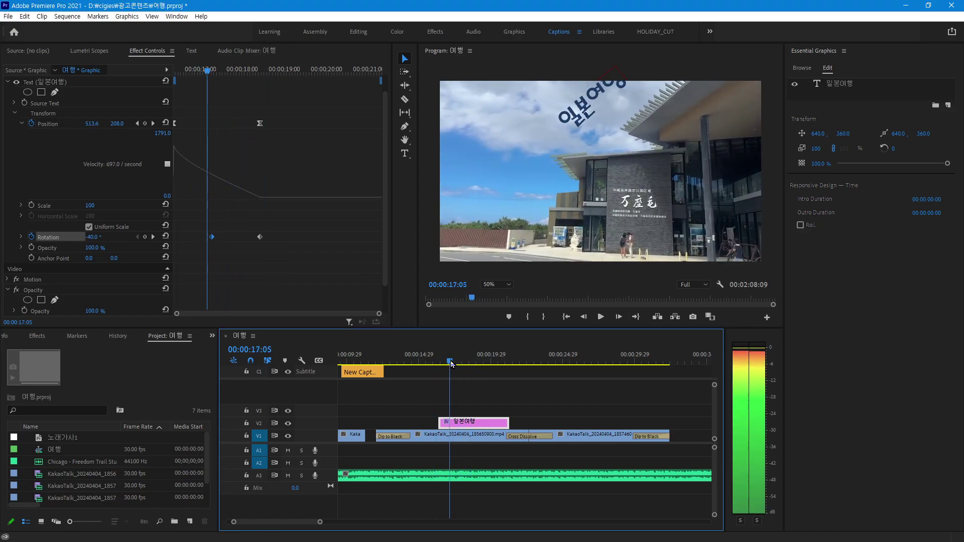
{"action": "left_click_drag", "start_coordinate": [473, 363], "coordinate": [456, 363]}
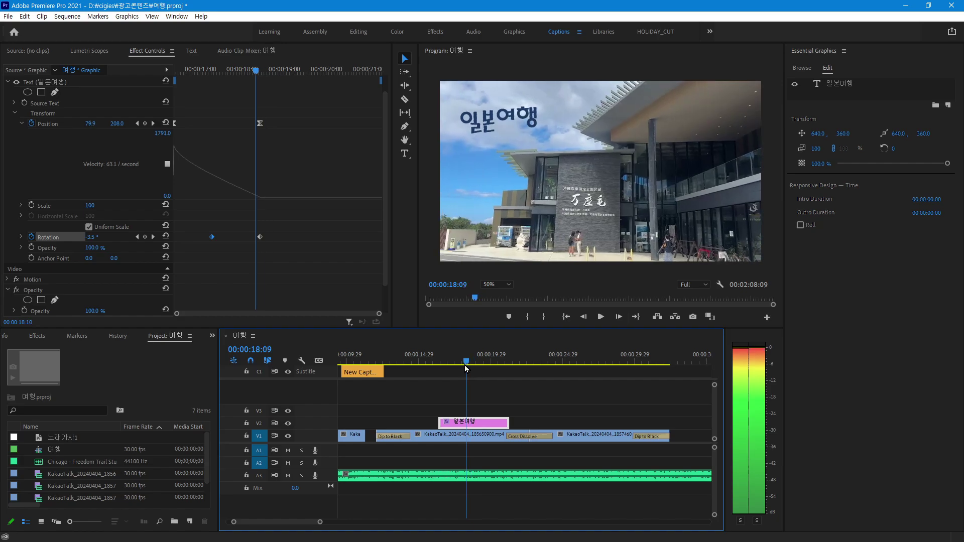
Expand Rotation and enlarge both its value and velocity graphs.
{"action": "left_click", "coordinate": [21, 238]}
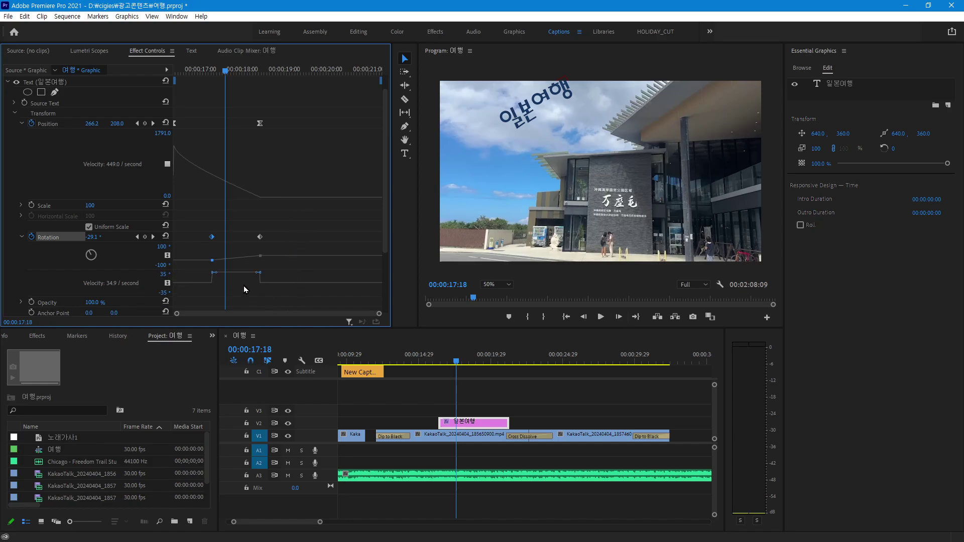
{"action": "scroll", "coordinate": [241, 286], "scroll_direction": "down", "scroll_amount": 3}
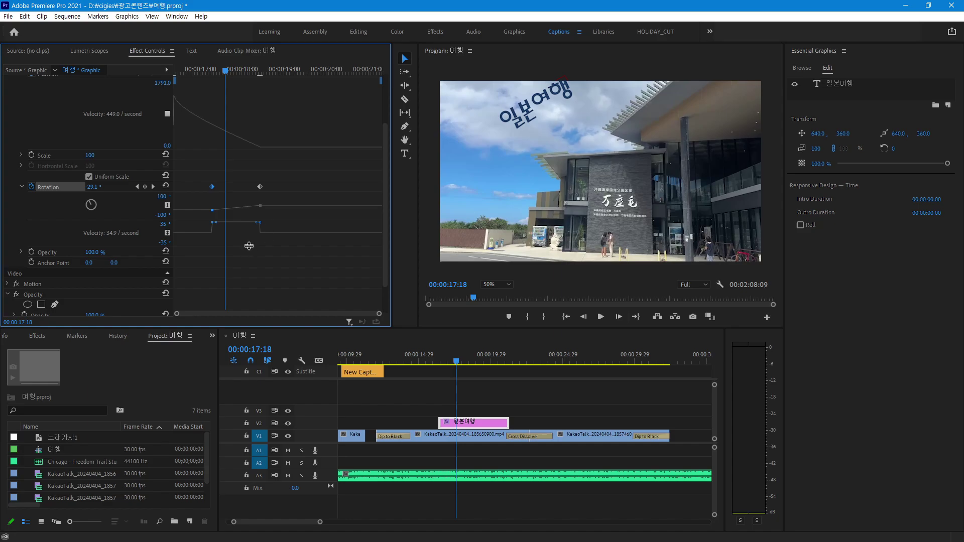
{"action": "left_click_drag", "start_coordinate": [248, 247], "coordinate": [239, 292]}
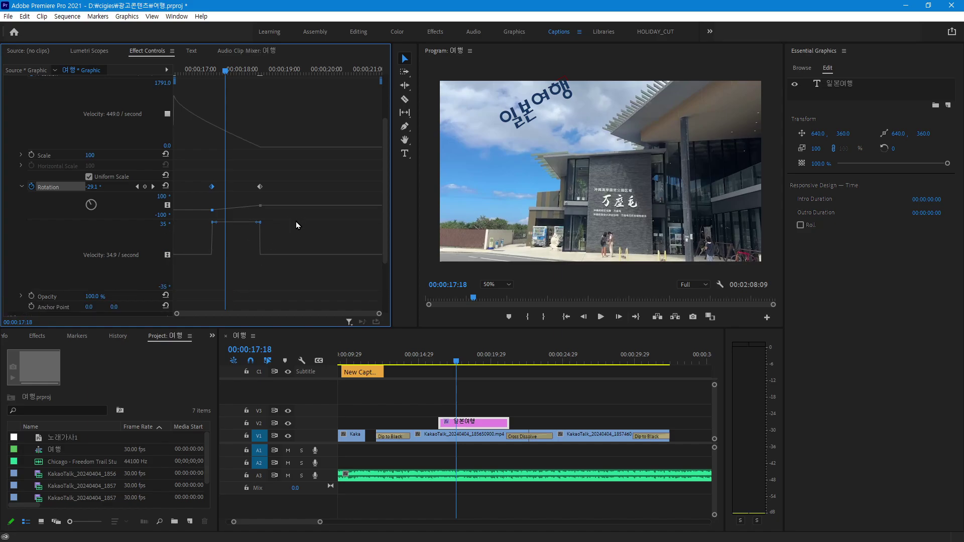
{"action": "left_click_drag", "start_coordinate": [296, 222], "coordinate": [266, 260]}
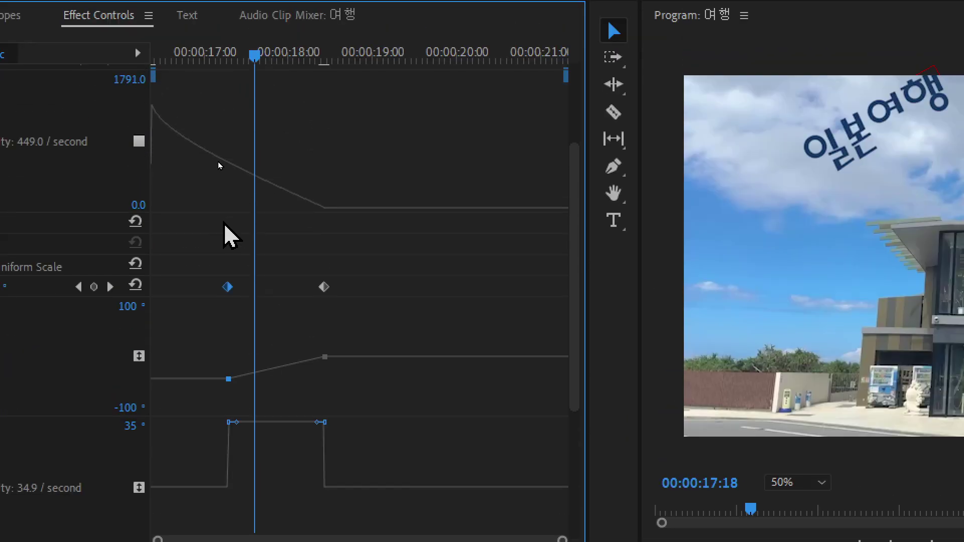
{"action": "left_click_drag", "start_coordinate": [312, 141], "coordinate": [327, 177]}
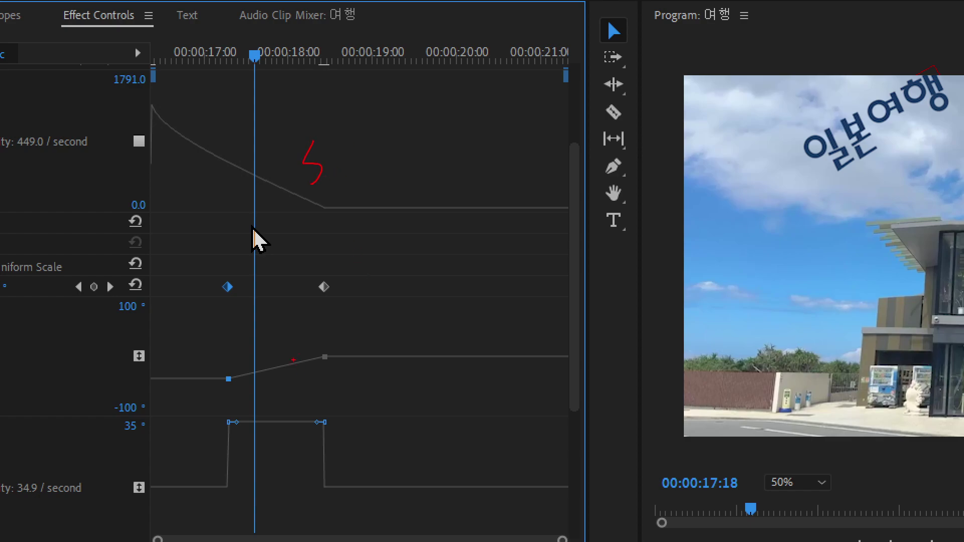
{"action": "left_click_drag", "start_coordinate": [287, 352], "coordinate": [320, 327]}
{"action": "left_click_drag", "start_coordinate": [320, 413], "coordinate": [317, 470]}
{"action": "left_click_drag", "start_coordinate": [465, 112], "coordinate": [456, 144]}
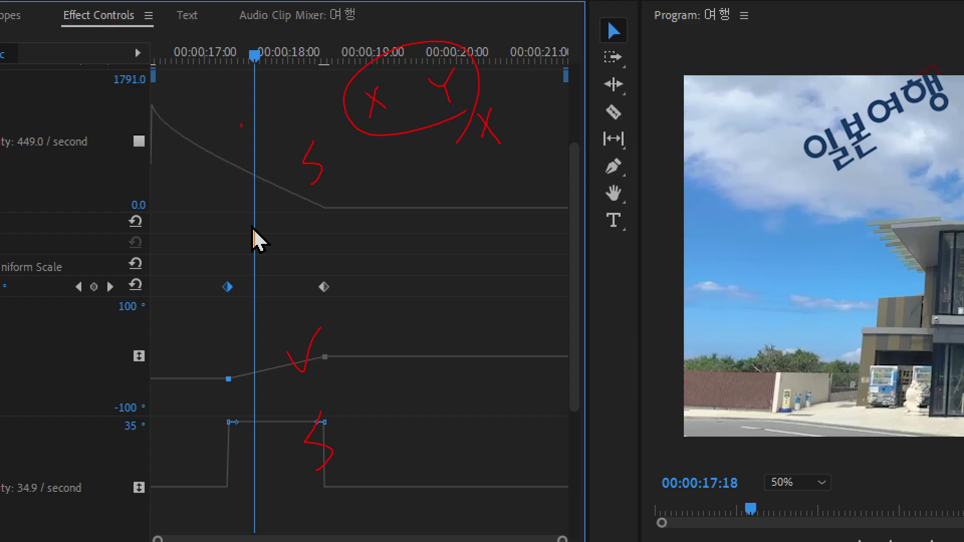
{"action": "left_click_drag", "start_coordinate": [332, 190], "coordinate": [350, 185]}
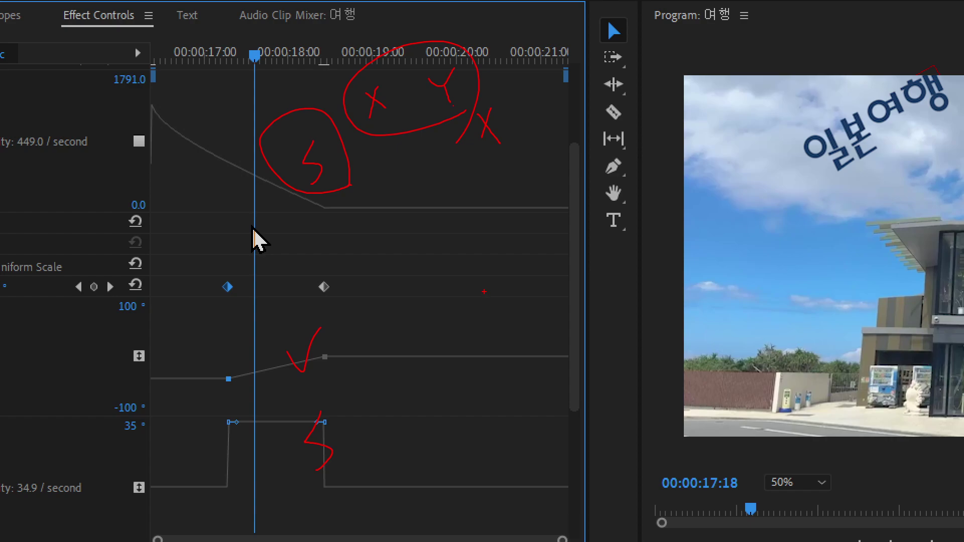
{"action": "mouse_move", "coordinate": [351, 360]}
{"action": "left_mouse_down"}
{"action": "mouse_move", "coordinate": [254, 395]}
{"action": "mouse_move", "coordinate": [374, 345]}
{"action": "left_mouse_up"}
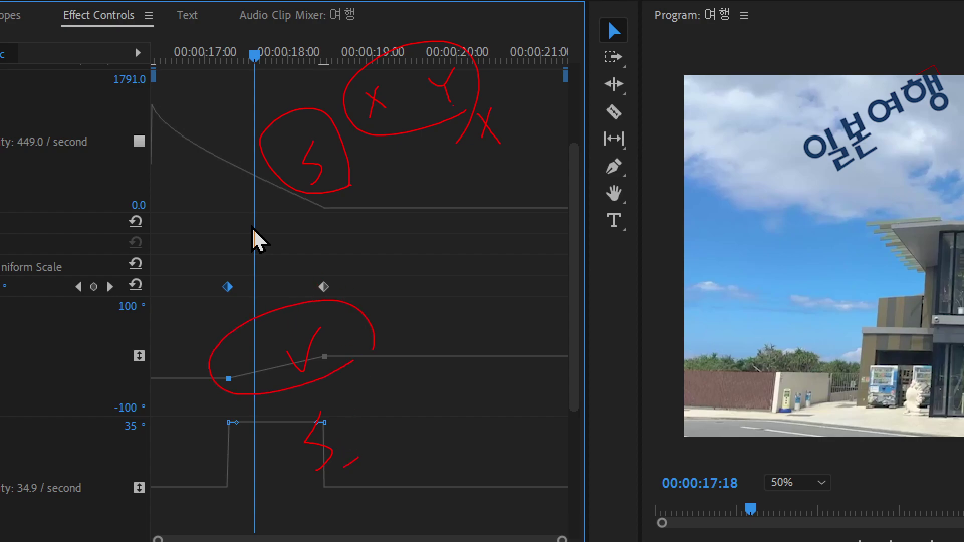
{"action": "mouse_move", "coordinate": [342, 470]}
{"action": "left_mouse_down"}
{"action": "mouse_move", "coordinate": [291, 401]}
{"action": "mouse_move", "coordinate": [346, 466]}
{"action": "left_mouse_up"}
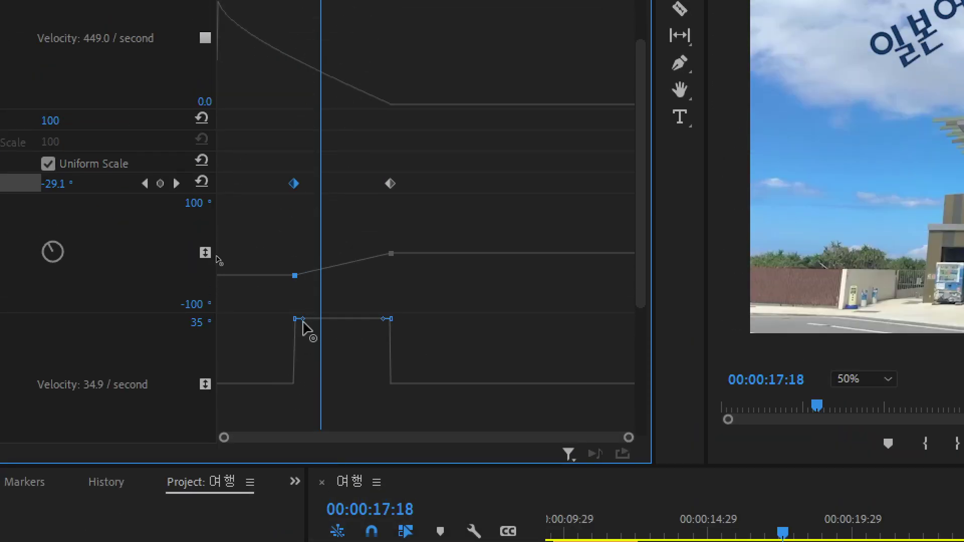
Ease both Rotation keyframes so the title eases out of -40° and accelerates into level.
{"action": "left_click_drag", "start_coordinate": [303, 324], "coordinate": [328, 386]}
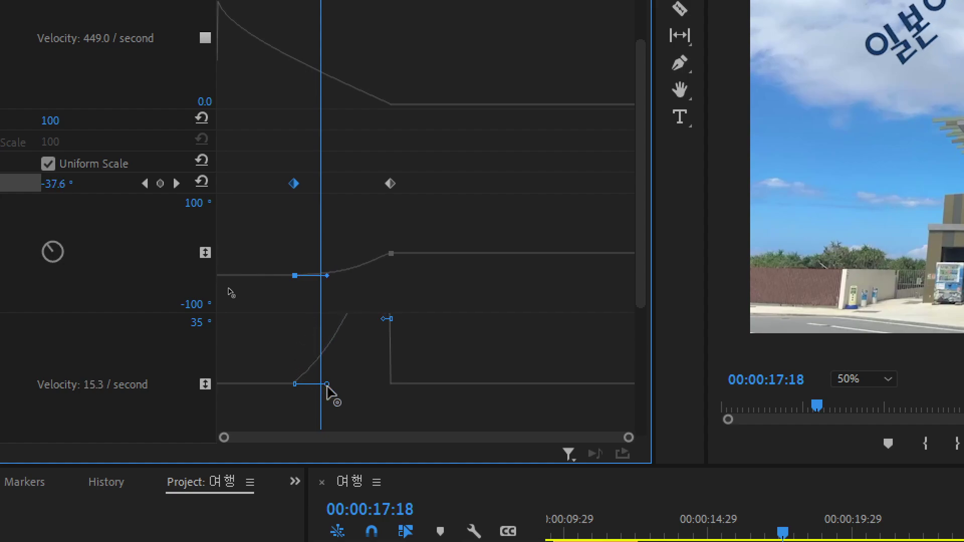
{"action": "left_click_drag", "start_coordinate": [328, 385], "coordinate": [328, 383]}
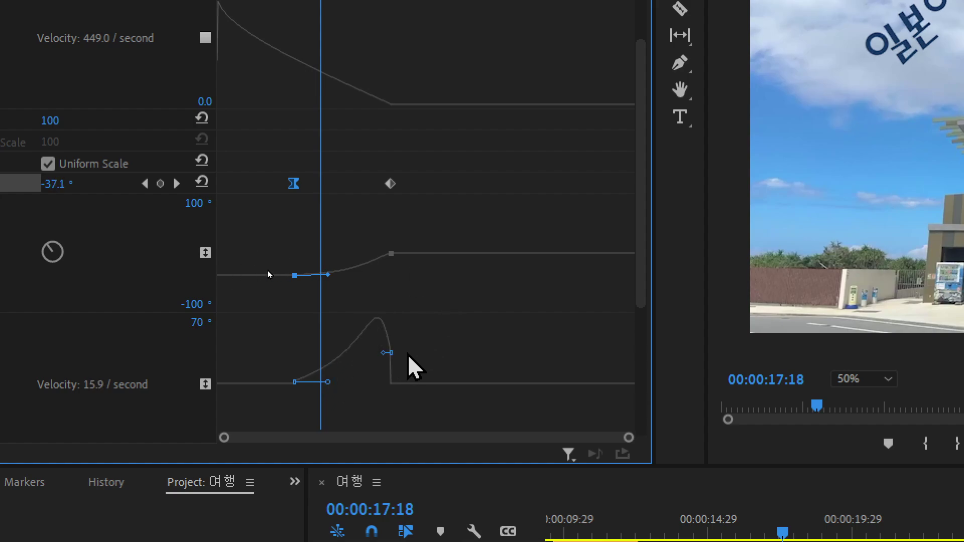
{"action": "left_click_drag", "start_coordinate": [383, 354], "coordinate": [391, 352]}
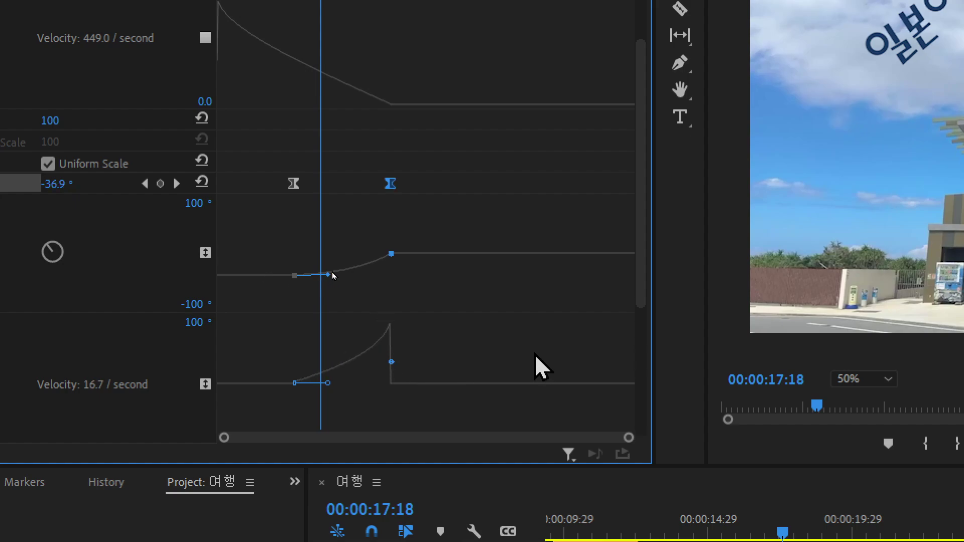
{"action": "mouse_move", "coordinate": [329, 275]}
{"action": "left_mouse_down"}
{"action": "mouse_move", "coordinate": [343, 275]}
{"action": "mouse_move", "coordinate": [334, 275]}
{"action": "left_mouse_up"}
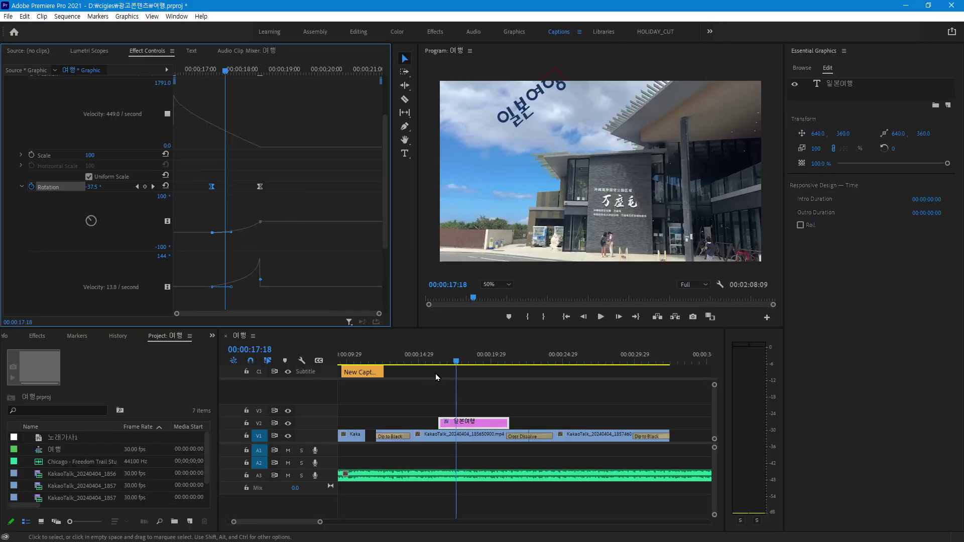
Preview the title's spin animation twice from just before it starts.
{"action": "left_click", "coordinate": [437, 361]}
{"action": "key", "text": "space"}
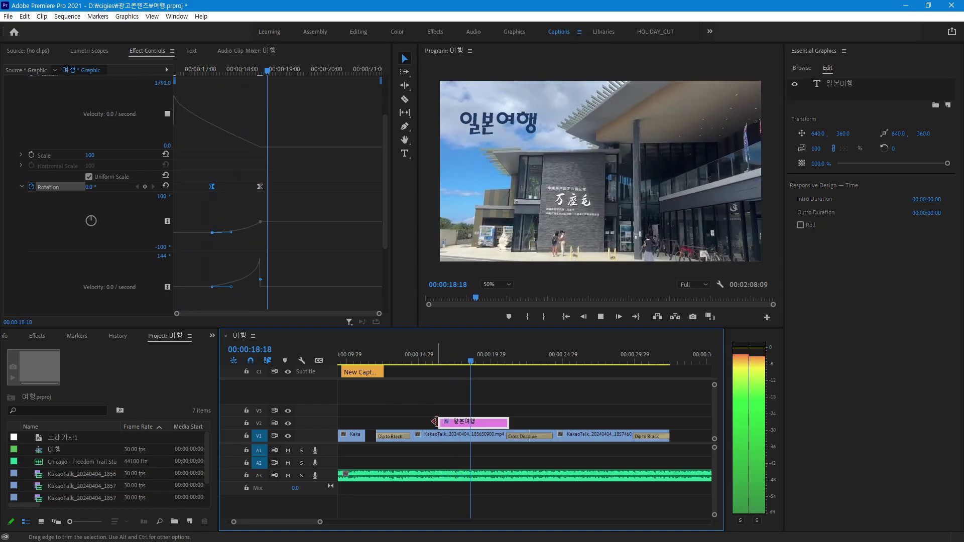
{"action": "key", "text": "space"}
{"action": "left_click", "coordinate": [437, 362]}
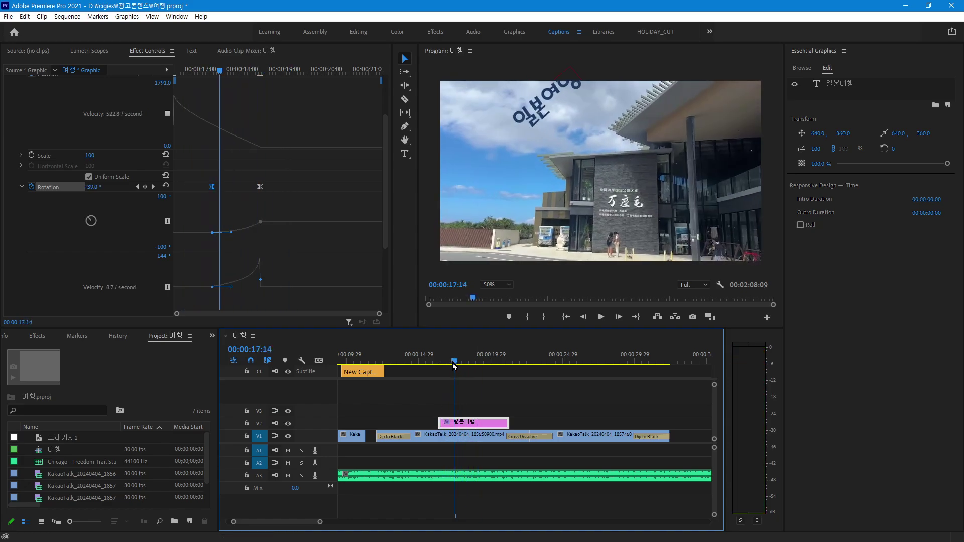
{"action": "key", "text": "space"}
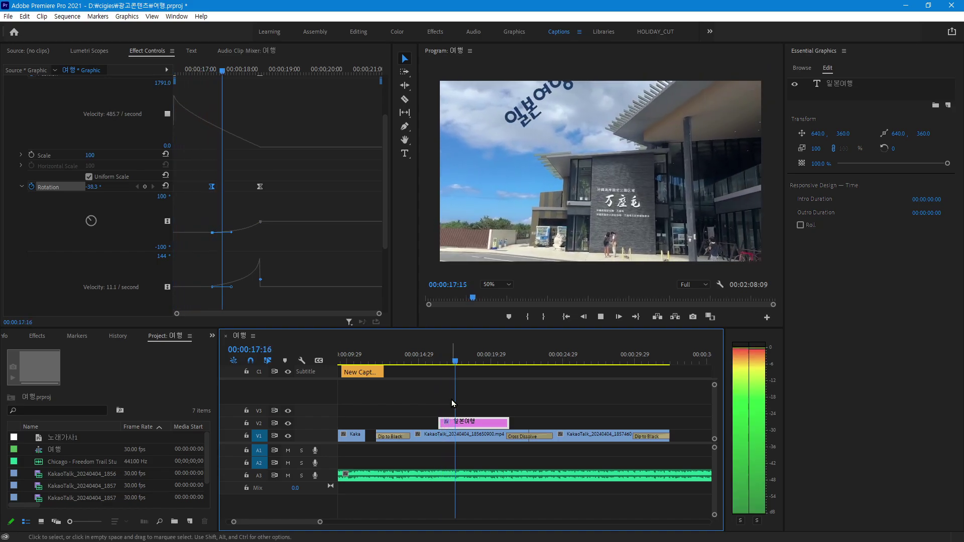
{"action": "key", "text": "space"}
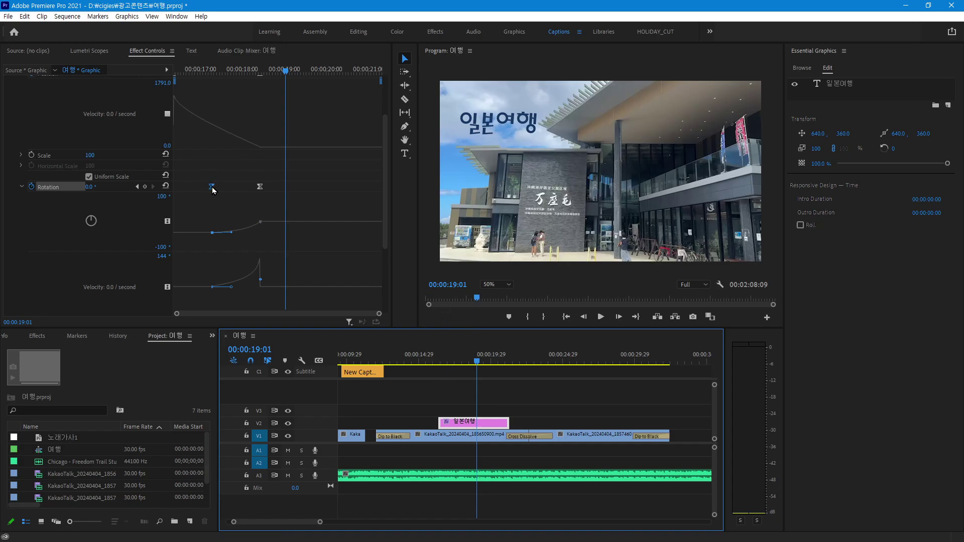
Move the first Rotation keyframe earlier so the spin lasts longer, then replay it.
{"action": "left_click_drag", "start_coordinate": [211, 187], "coordinate": [187, 193]}
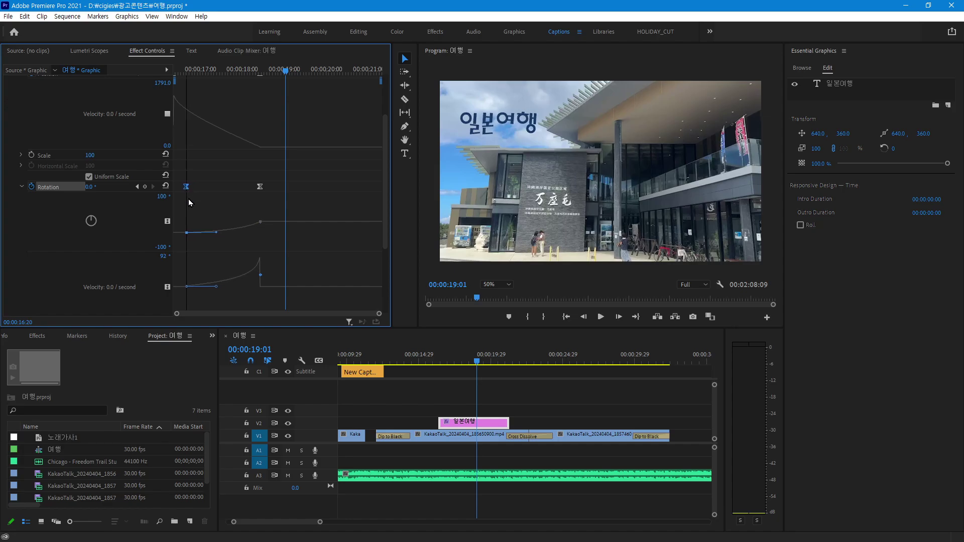
{"action": "left_click_drag", "start_coordinate": [471, 363], "coordinate": [436, 366]}
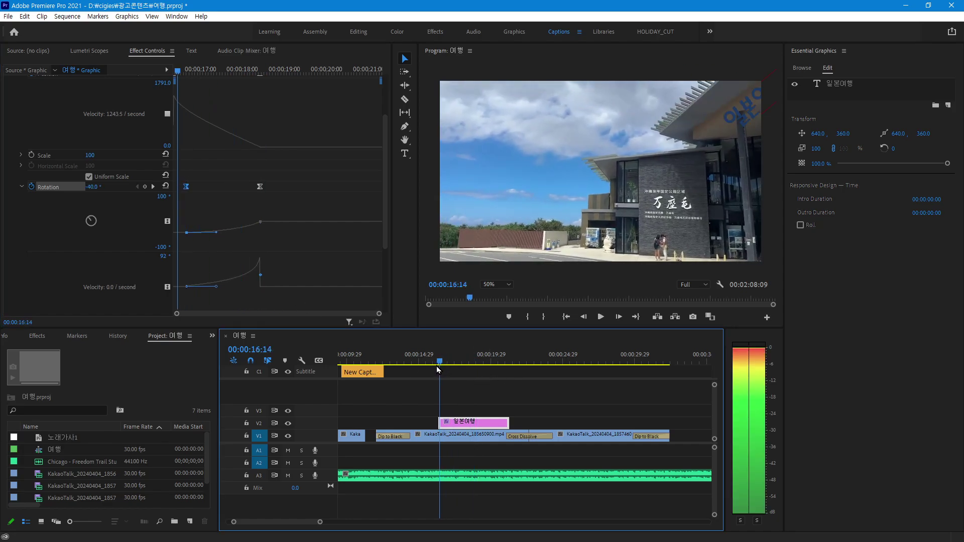
{"action": "key", "text": "space"}
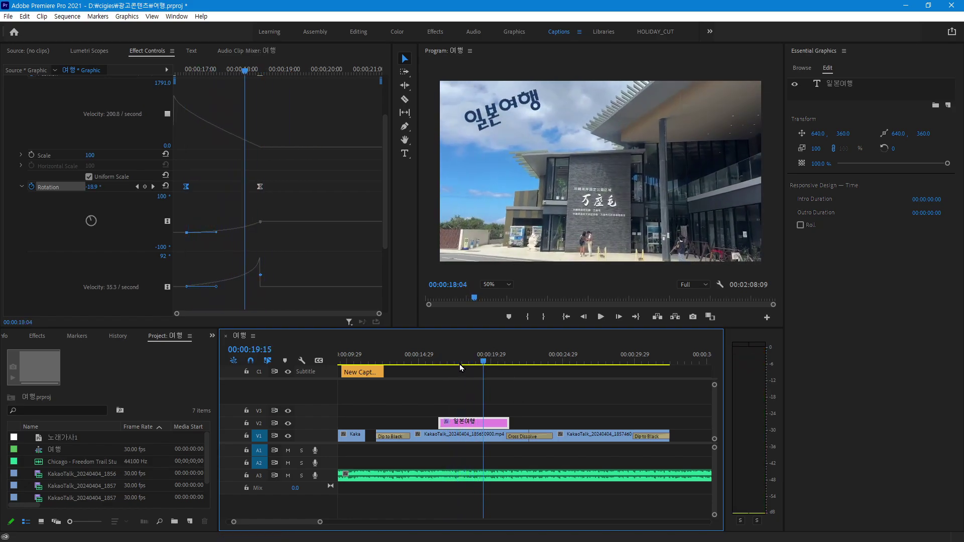
{"action": "key", "text": "space"}
{"action": "key", "text": "space"}
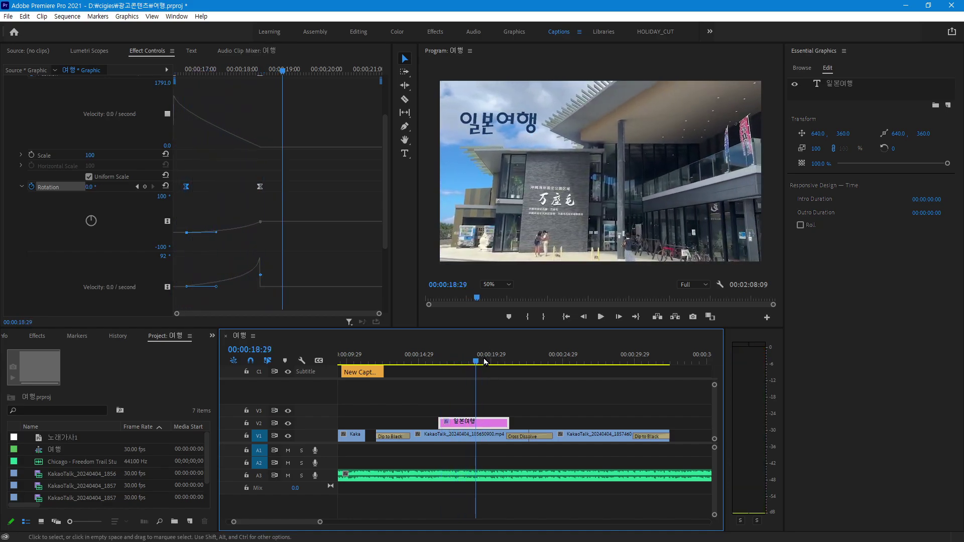
{"action": "key", "text": "space"}
{"action": "key", "text": "space"}
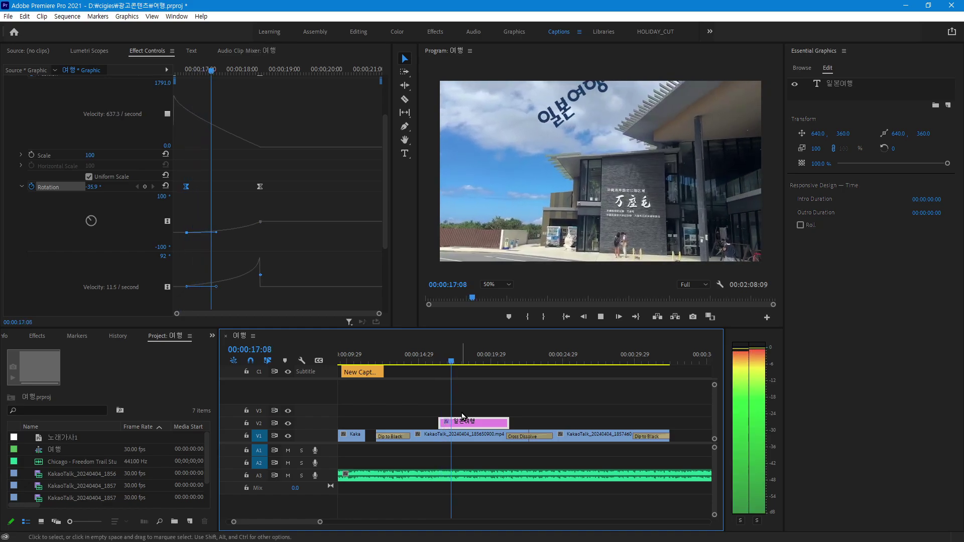
Shift the second Rotation keyframe earlier so the spin finishes sooner, then preview it.
{"action": "key", "text": "space"}
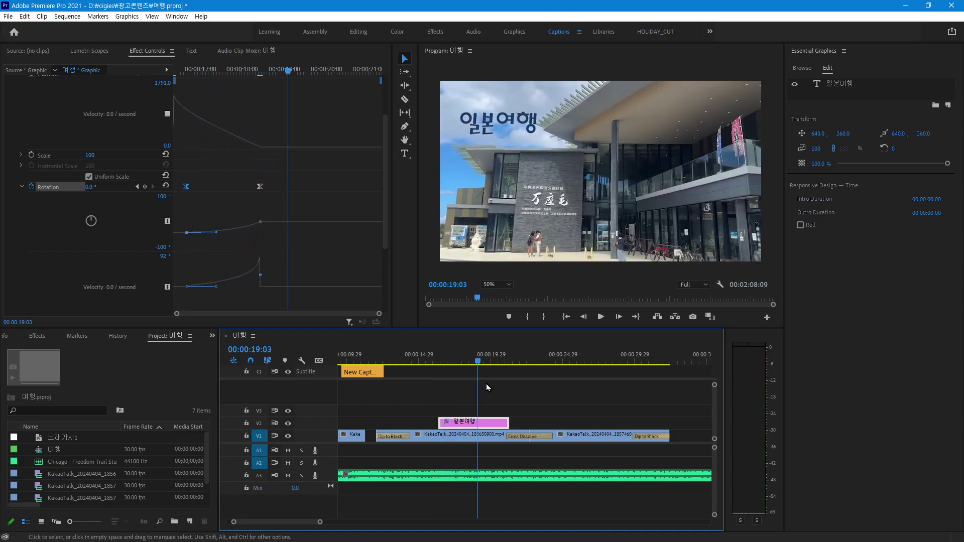
{"action": "left_click_drag", "start_coordinate": [260, 186], "coordinate": [251, 187]}
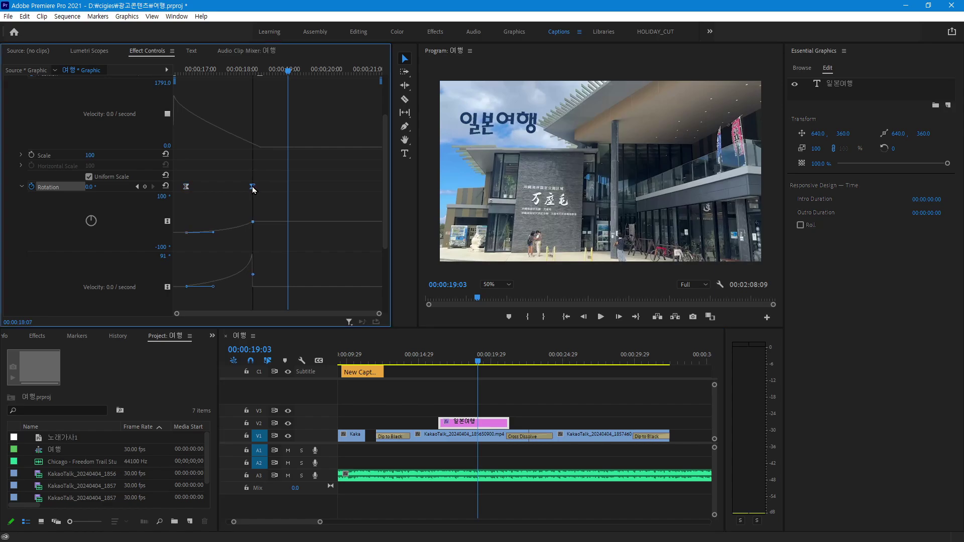
{"action": "left_click_drag", "start_coordinate": [482, 363], "coordinate": [447, 363]}
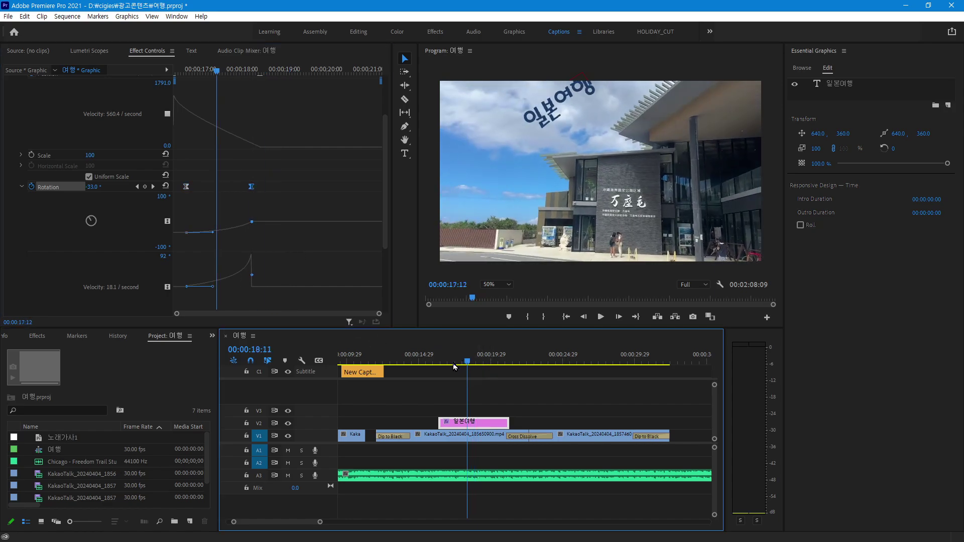
{"action": "key", "text": "space"}
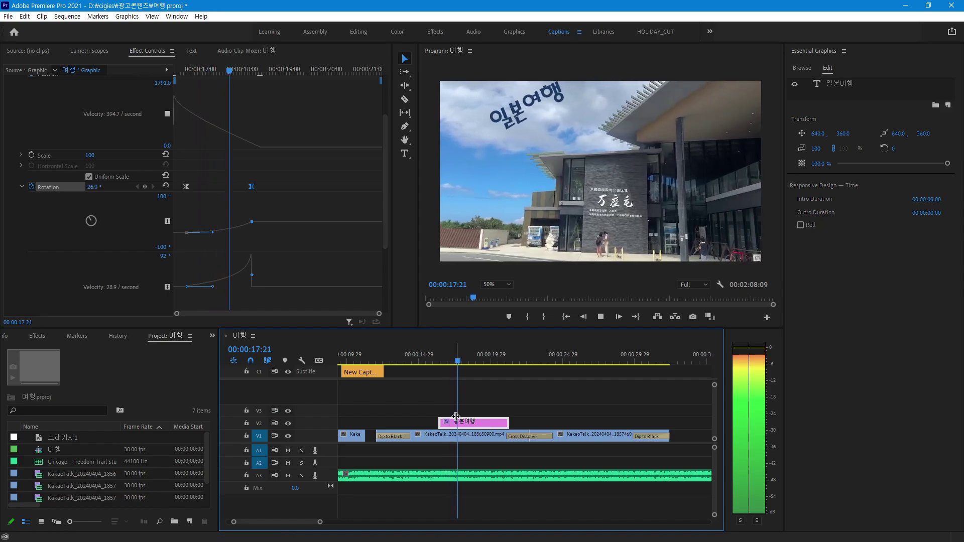
{"action": "key", "text": "space"}
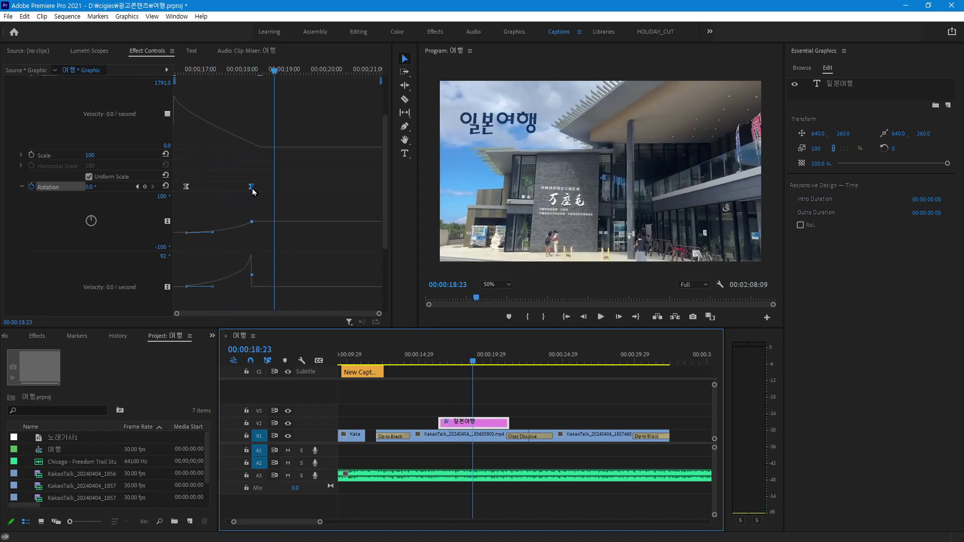
Fine-tune the end keyframe with small nudges, previewing until the title rests level at 19:17.
{"action": "left_click_drag", "start_coordinate": [251, 187], "coordinate": [249, 187]}
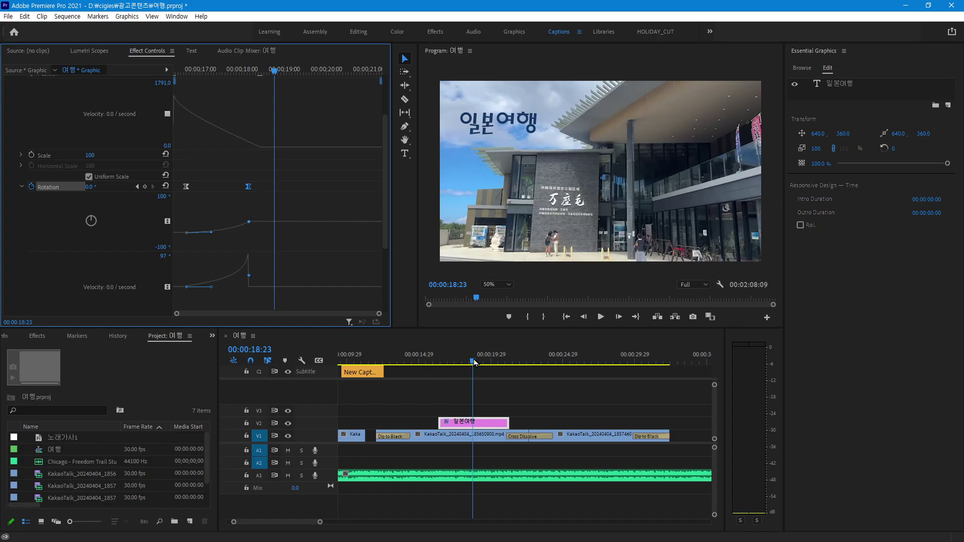
{"action": "left_click_drag", "start_coordinate": [474, 362], "coordinate": [444, 361]}
{"action": "key", "text": "space"}
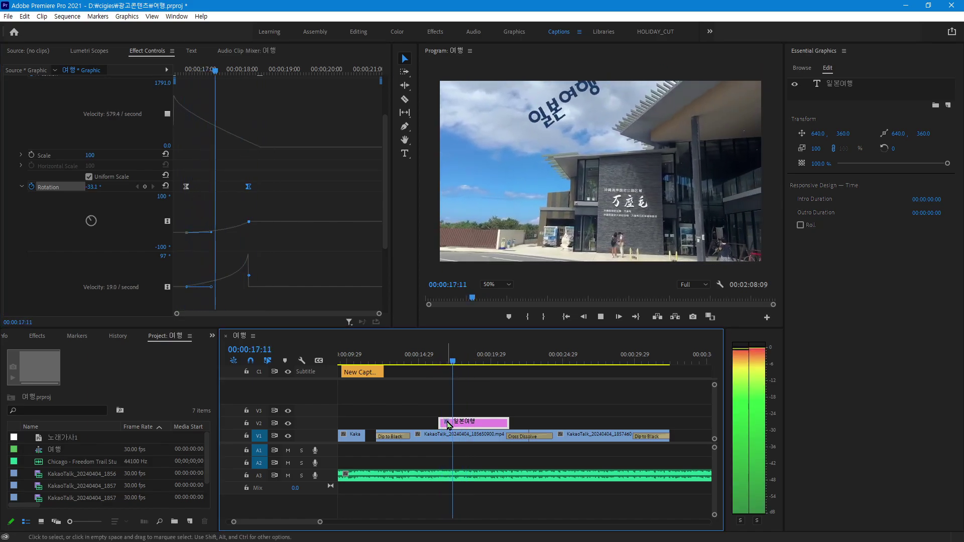
{"action": "key", "text": "space"}
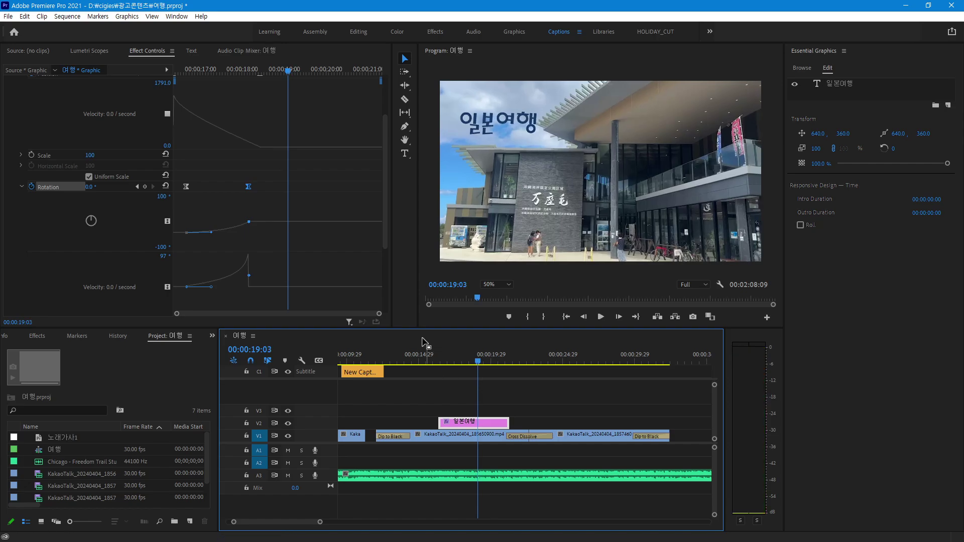
{"action": "left_click_drag", "start_coordinate": [249, 187], "coordinate": [256, 192]}
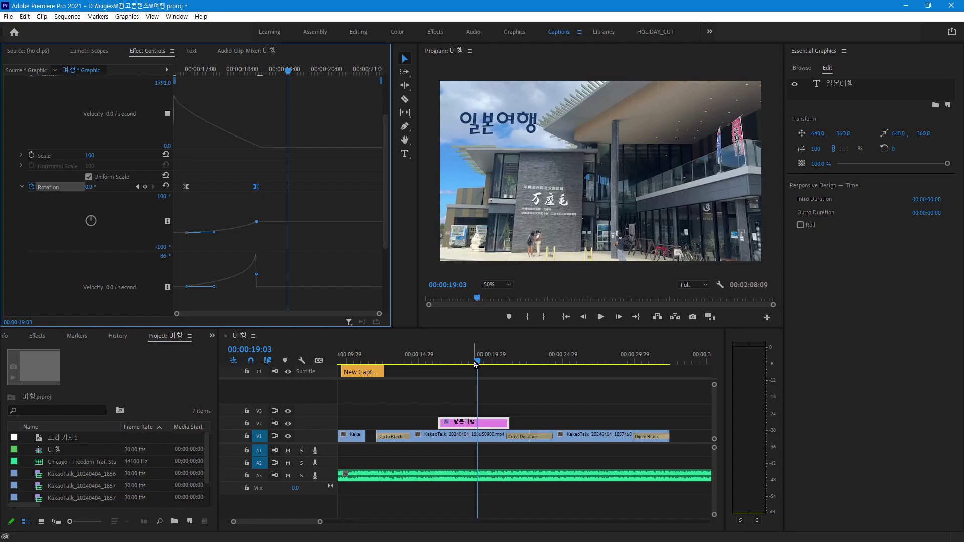
{"action": "left_click_drag", "start_coordinate": [476, 364], "coordinate": [442, 364]}
{"action": "key", "text": "space"}
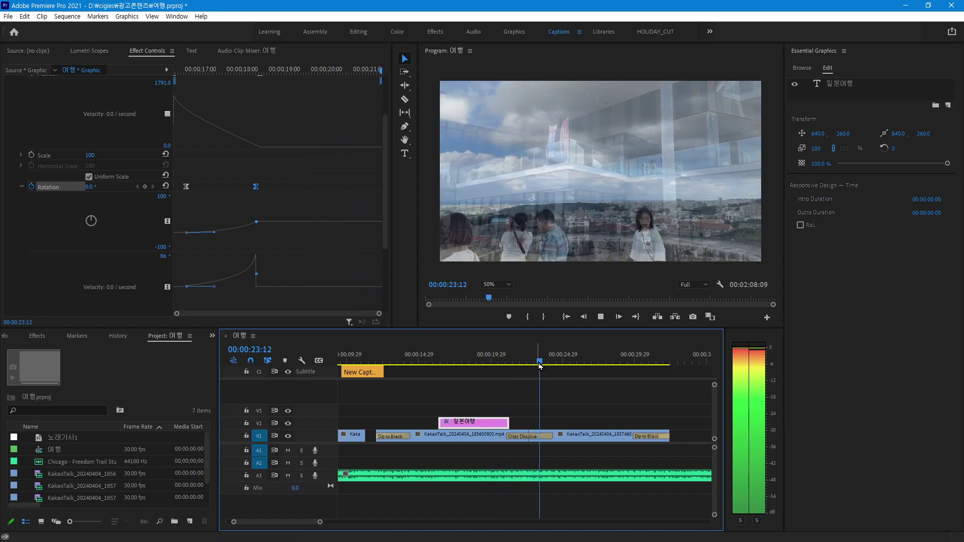
{"action": "left_click_drag", "start_coordinate": [540, 365], "coordinate": [483, 381]}
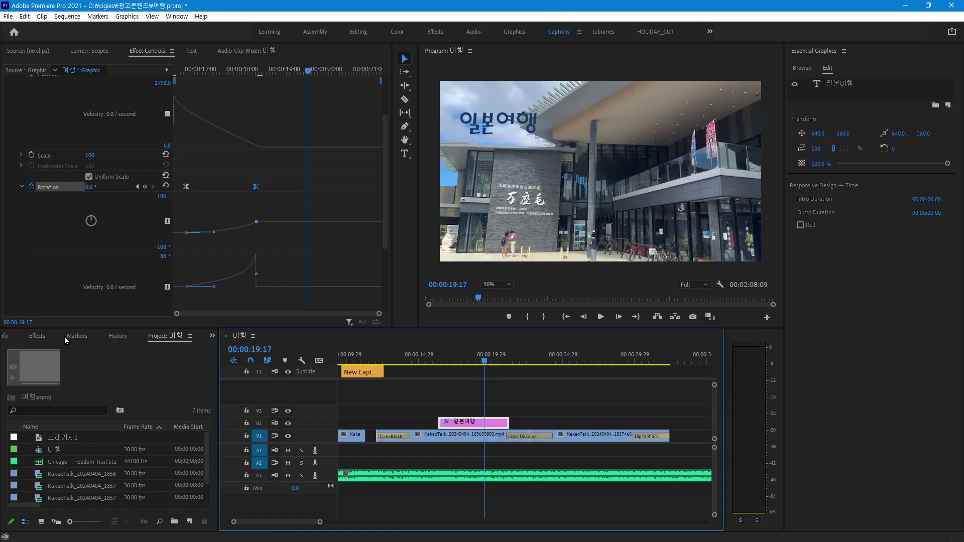
Apply the Dip to Black dissolve to the title clip's end and play the section to review.
{"action": "left_click", "coordinate": [36, 336]}
{"action": "left_click", "coordinate": [8, 413]}
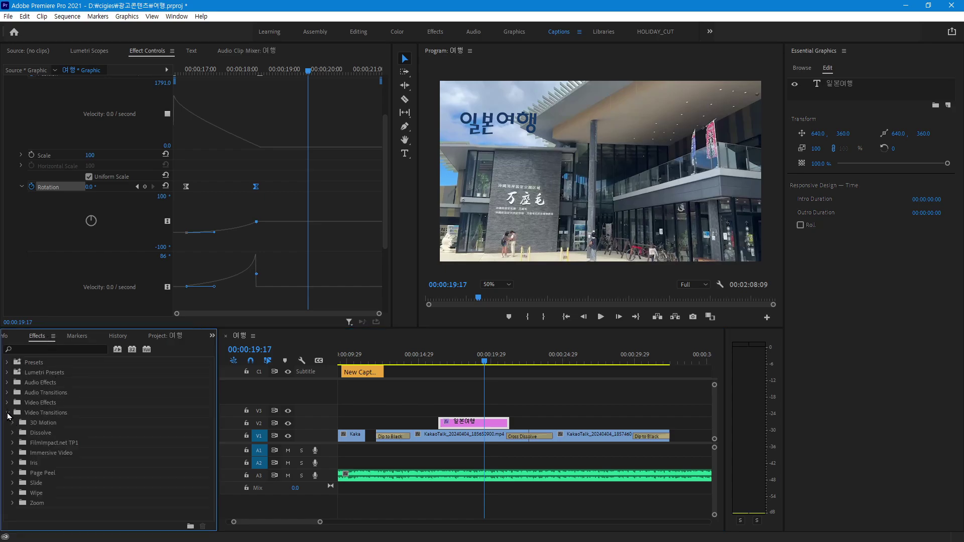
{"action": "left_click", "coordinate": [13, 432]}
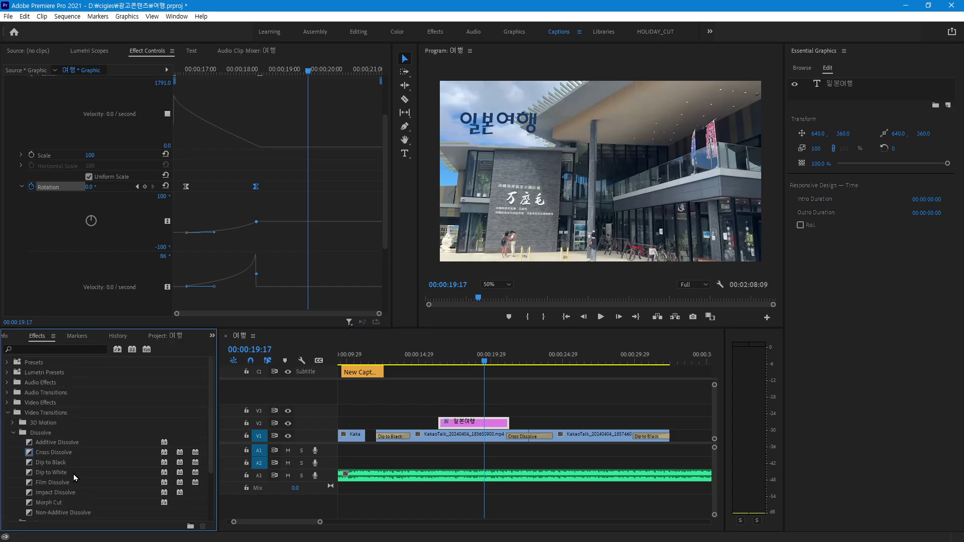
{"action": "mouse_move", "coordinate": [60, 463]}
{"action": "left_mouse_down"}
{"action": "mouse_move", "coordinate": [500, 439]}
{"action": "mouse_move", "coordinate": [506, 422]}
{"action": "mouse_move", "coordinate": [495, 422]}
{"action": "left_mouse_up"}
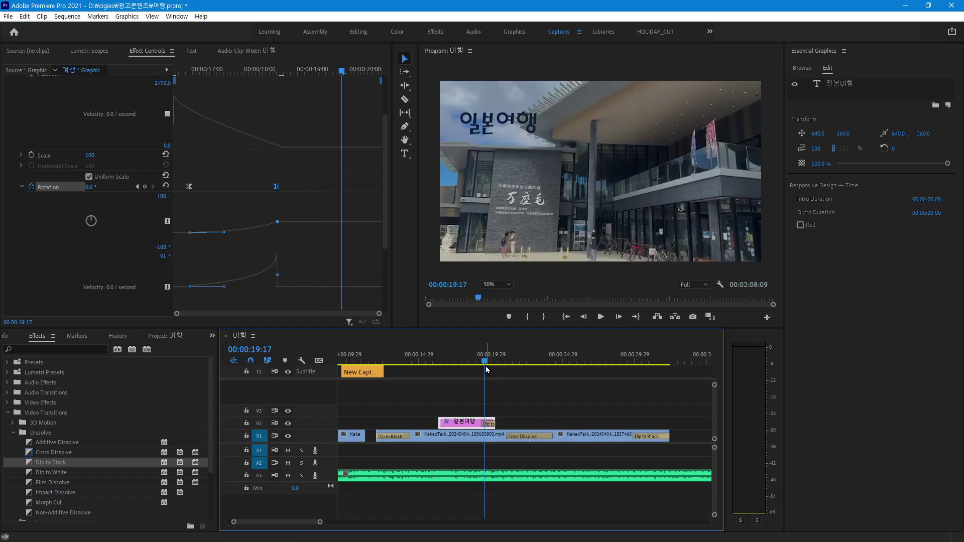
{"action": "key", "text": "j"}
{"action": "key", "text": "j"}
{"action": "key", "text": "l"}
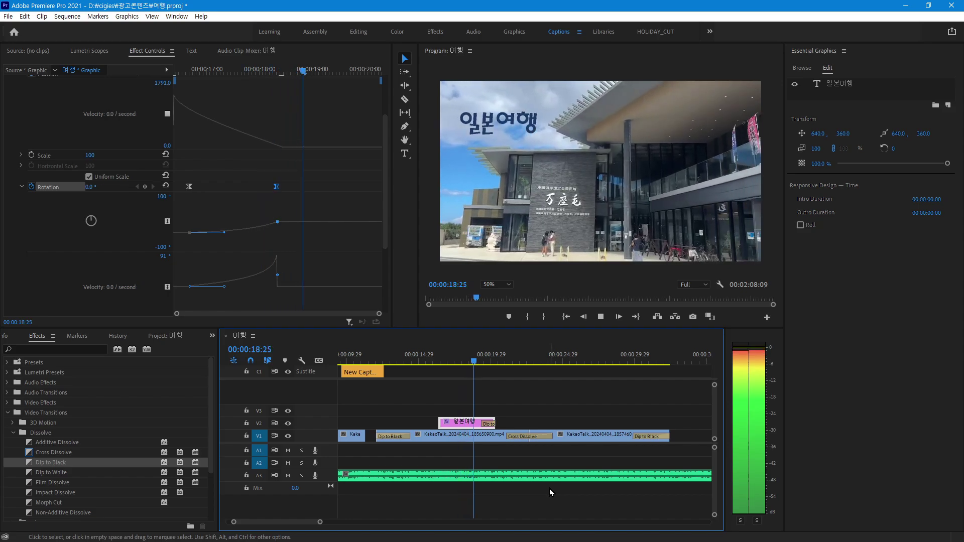
{"action": "key", "text": "k"}
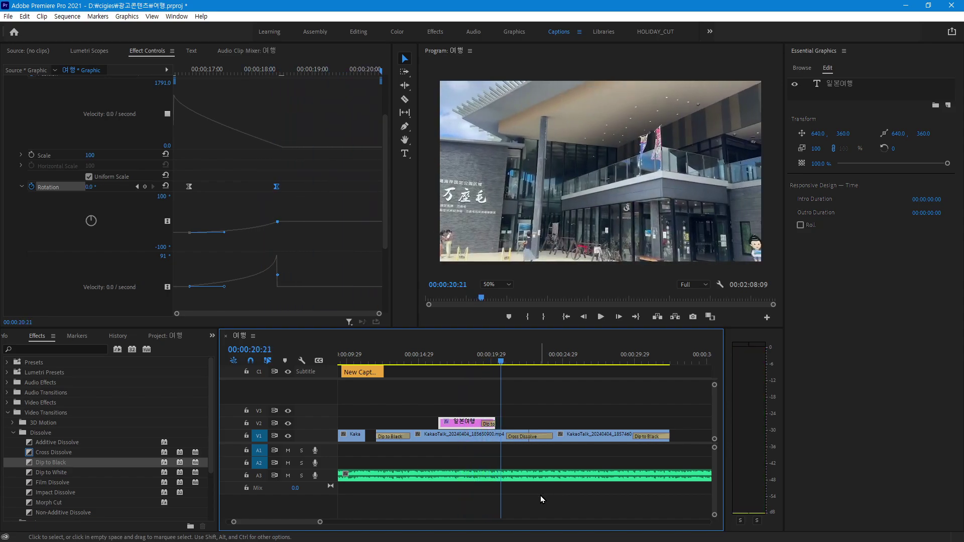
Delete the Dip to Black transition and reselect the 일본여행 title clip at 18:29.
{"action": "left_click", "coordinate": [489, 425]}
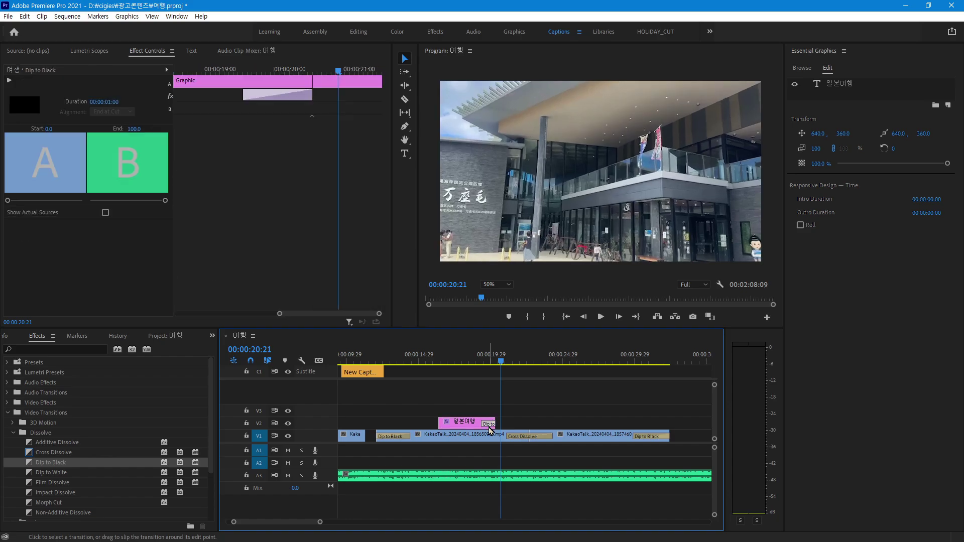
{"action": "key", "text": "Delete"}
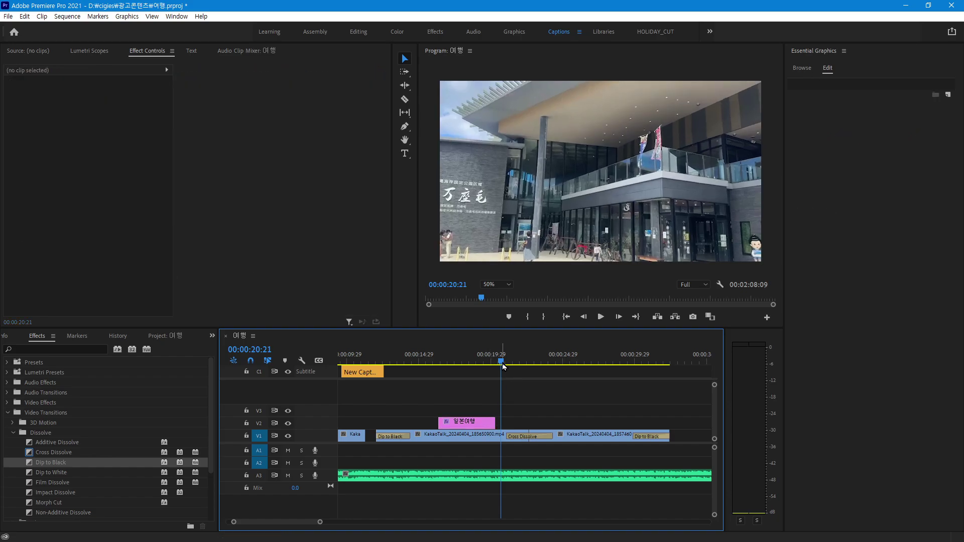
{"action": "left_click_drag", "start_coordinate": [508, 384], "coordinate": [478, 378]}
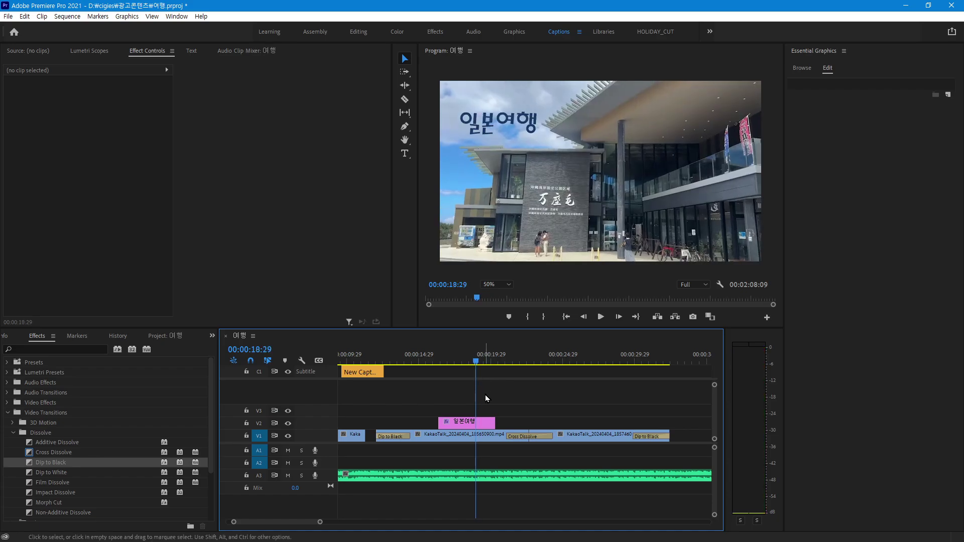
{"action": "left_click", "coordinate": [486, 427]}
Keyframe the title's Opacity at 100% at 19:08 and 0% at 20:10.
{"action": "left_click_drag", "start_coordinate": [477, 362], "coordinate": [480, 366]}
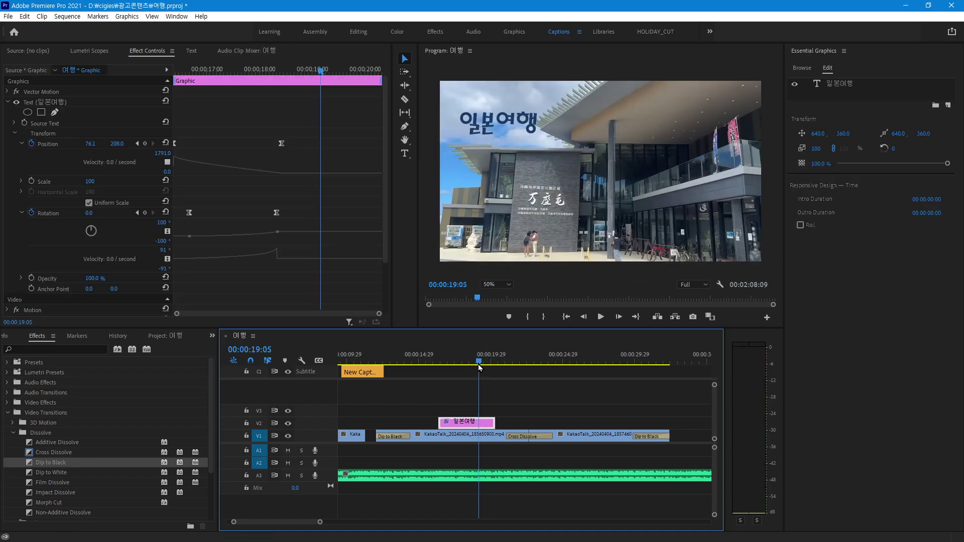
{"action": "left_click", "coordinate": [31, 278]}
{"action": "left_click_drag", "start_coordinate": [480, 365], "coordinate": [495, 363]}
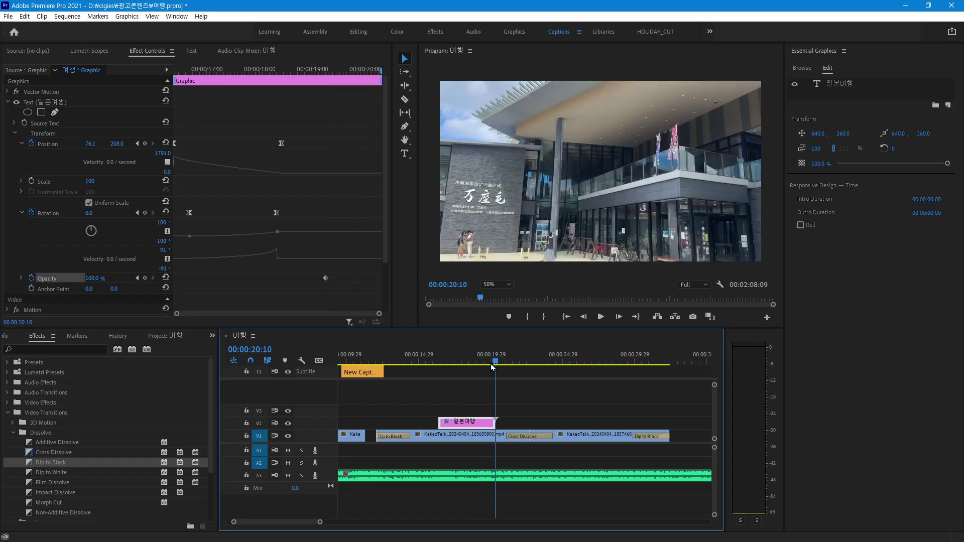
{"action": "left_click", "coordinate": [92, 278]}
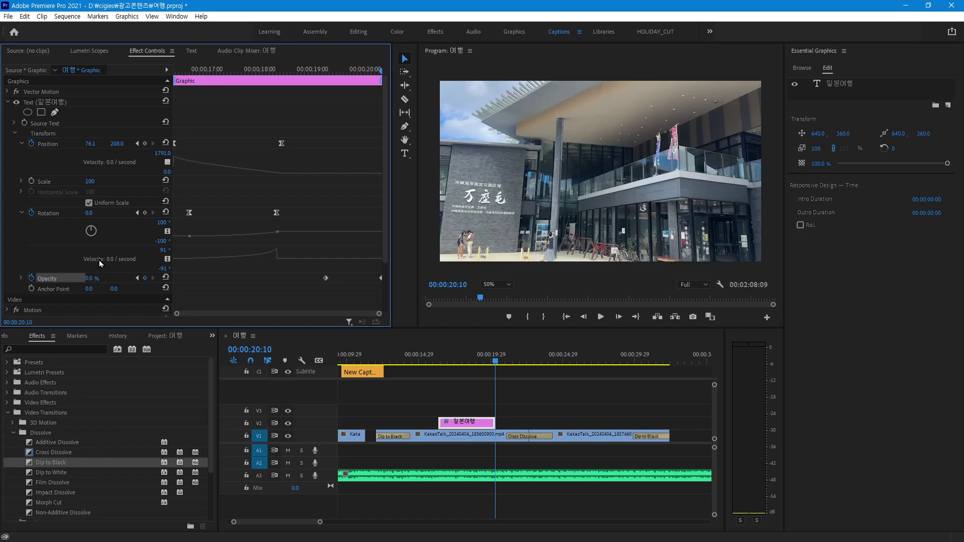
Play back the title to review the fade-out, then park at 18:22.
{"action": "left_click_drag", "start_coordinate": [495, 362], "coordinate": [449, 368]}
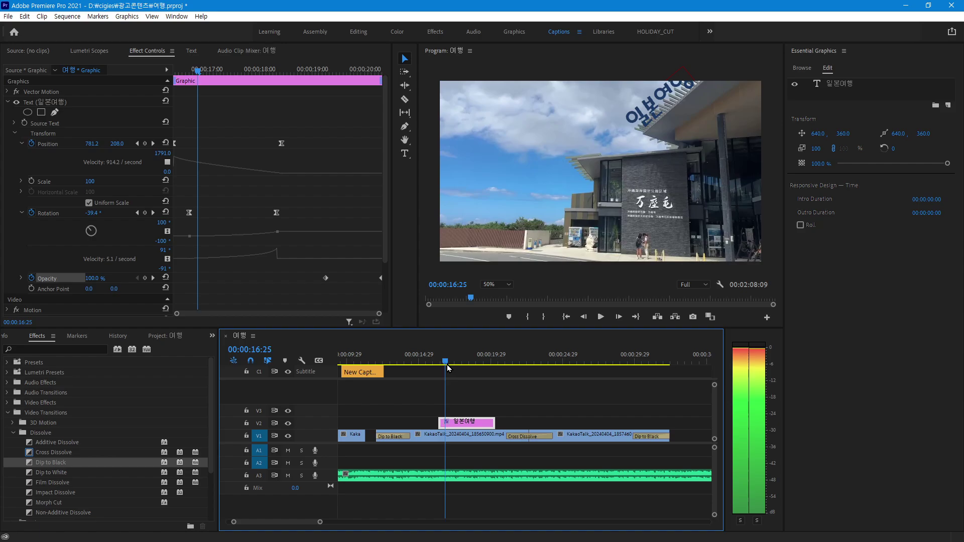
{"action": "key", "text": "space"}
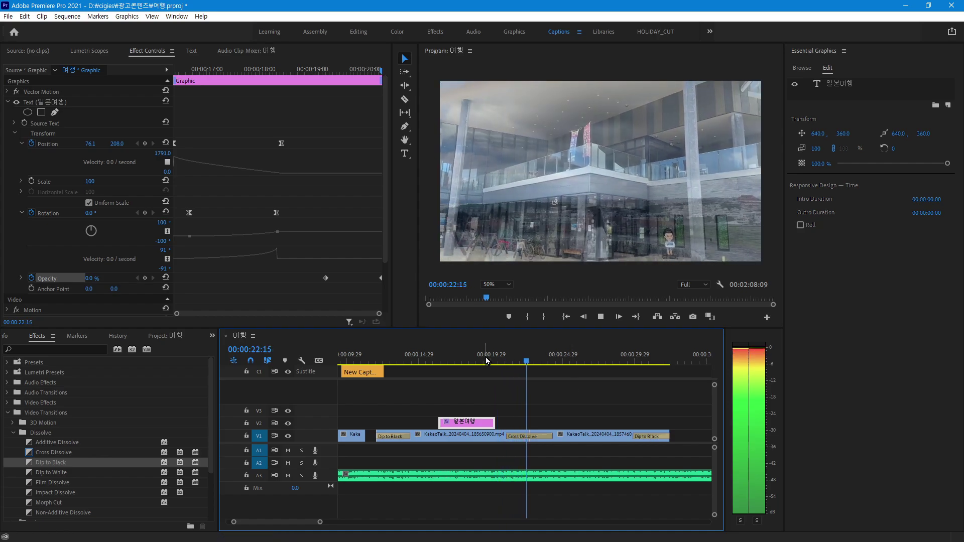
{"action": "left_click", "coordinate": [438, 361]}
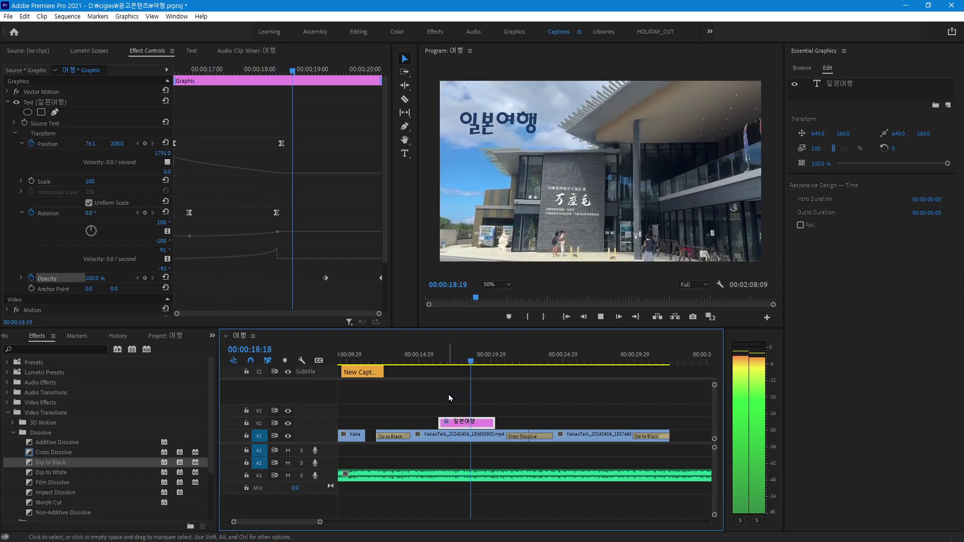
{"action": "left_click", "coordinate": [434, 362]}
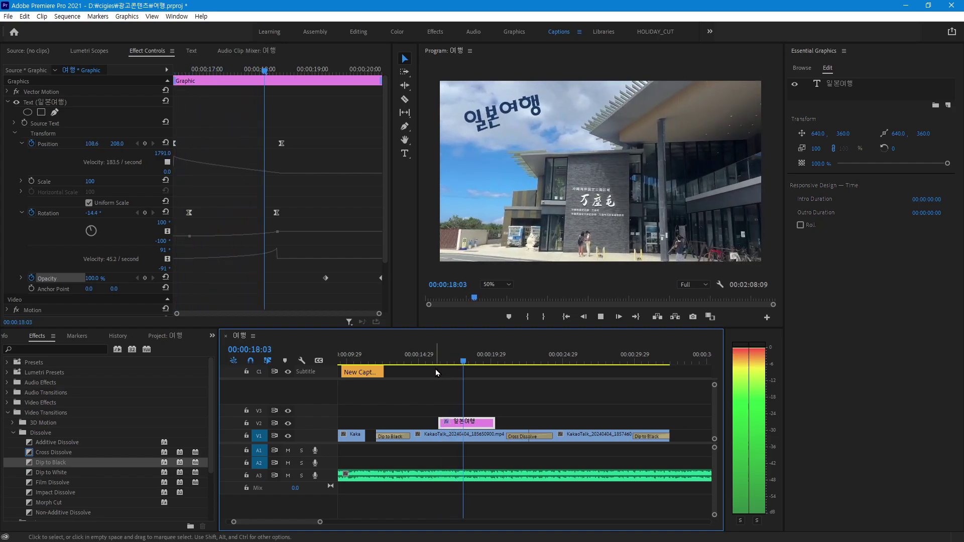
{"action": "key", "text": "space"}
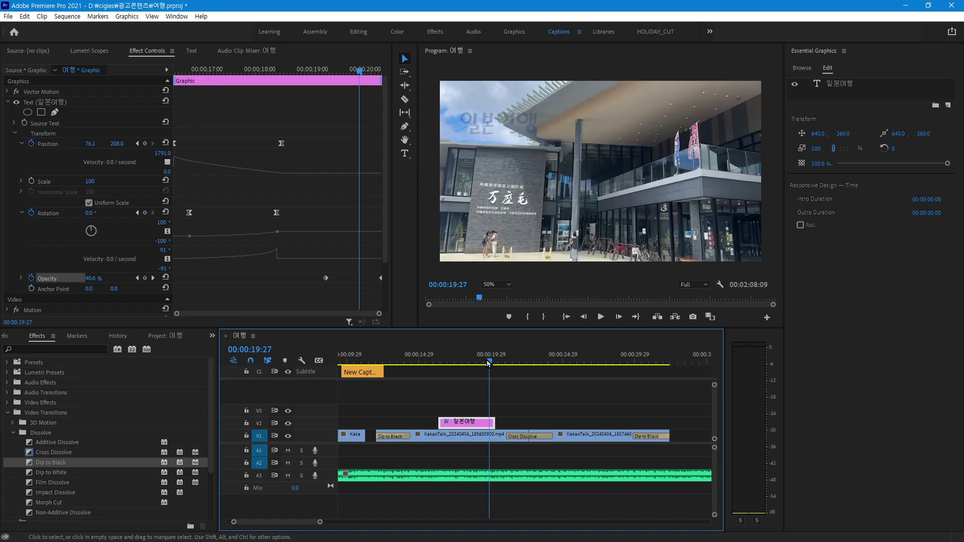
{"action": "left_click_drag", "start_coordinate": [488, 363], "coordinate": [473, 366]}
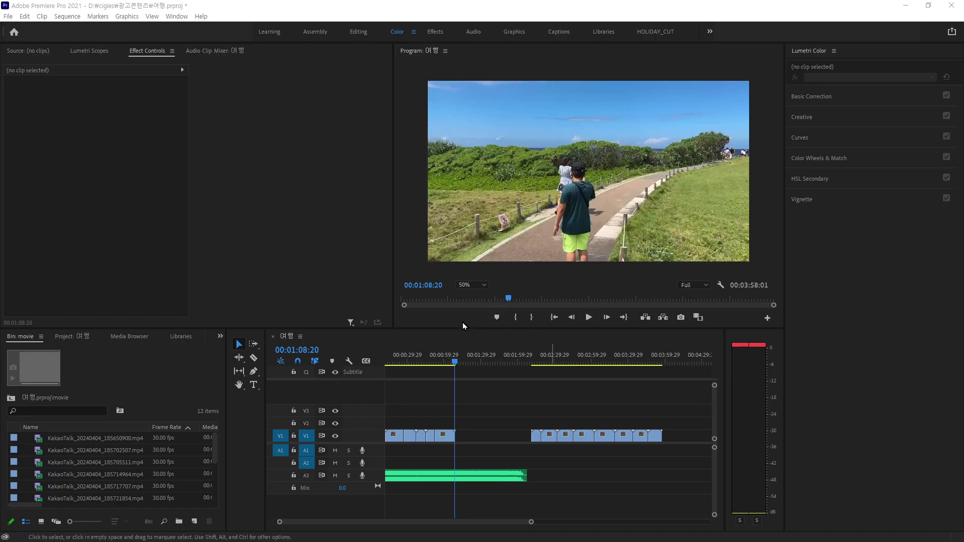
Move the playhead onto the red gate clip and play it briefly.
{"action": "left_click", "coordinate": [456, 367]}
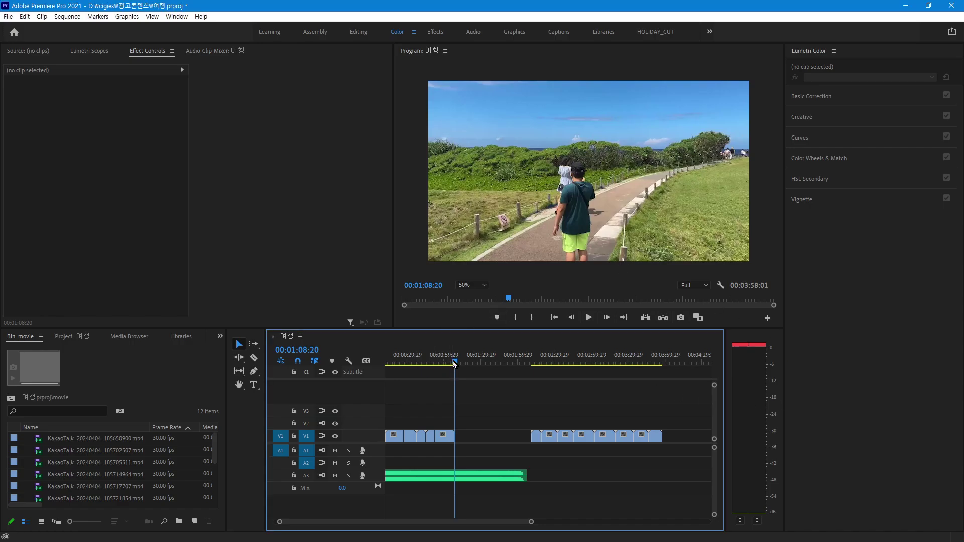
{"action": "left_click_drag", "start_coordinate": [454, 363], "coordinate": [575, 382]}
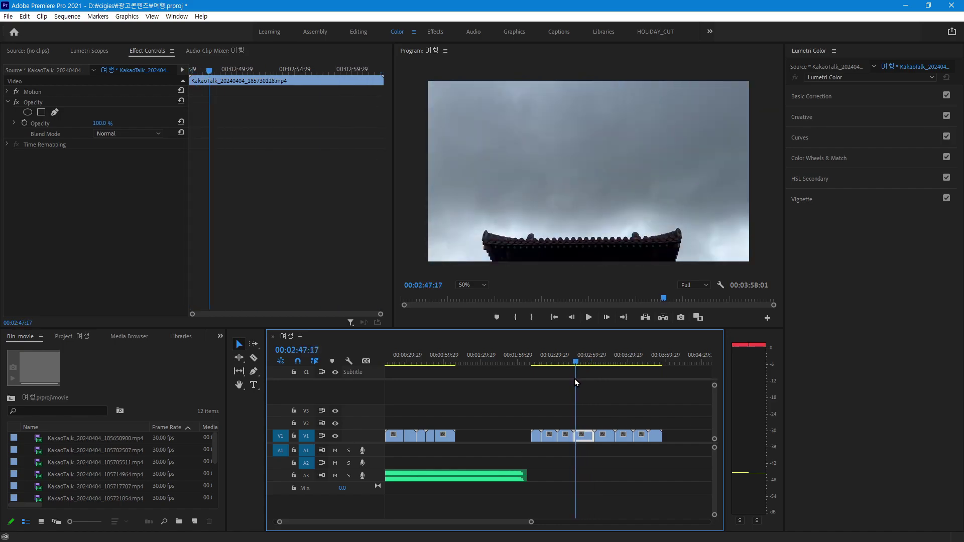
{"action": "key", "text": "space"}
{"action": "left_click", "coordinate": [586, 322]}
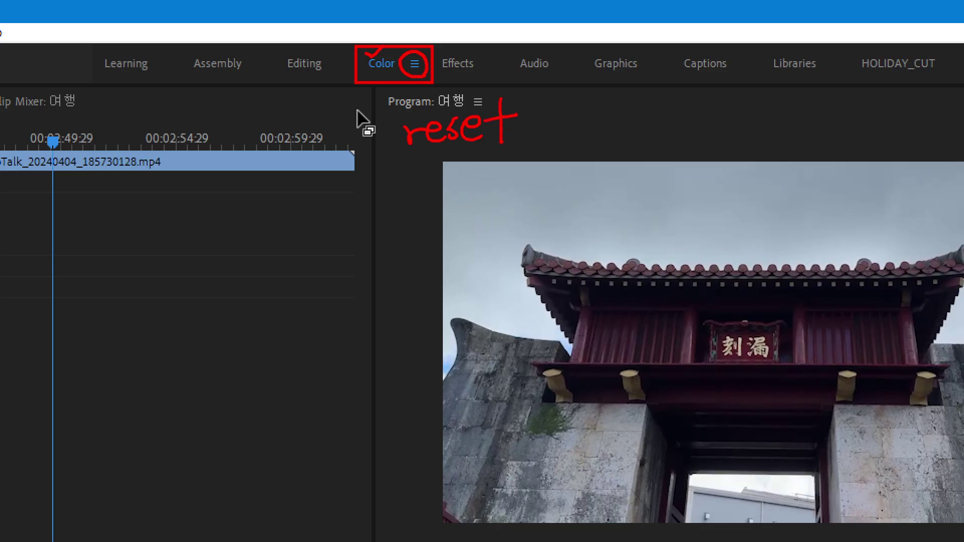
Reset the Color workspace to its saved layout.
{"action": "left_click", "coordinate": [414, 63]}
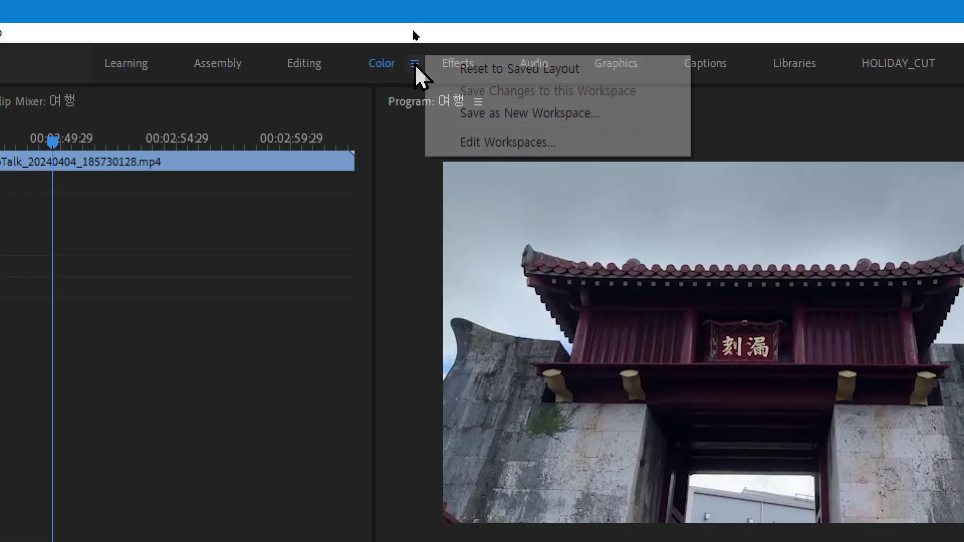
{"action": "left_click", "coordinate": [542, 75]}
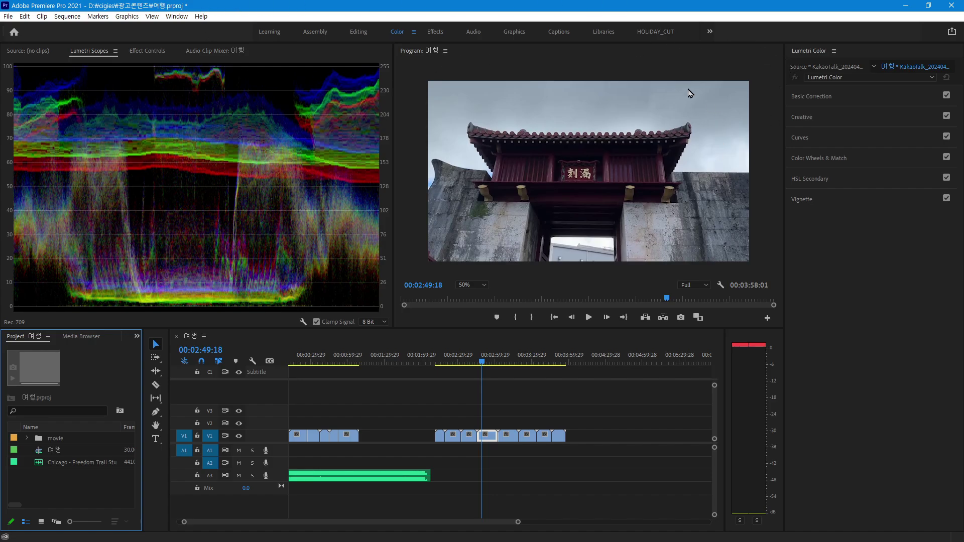
{"action": "left_click", "coordinate": [213, 146]}
{"action": "left_click_drag", "start_coordinate": [275, 113], "coordinate": [288, 96]}
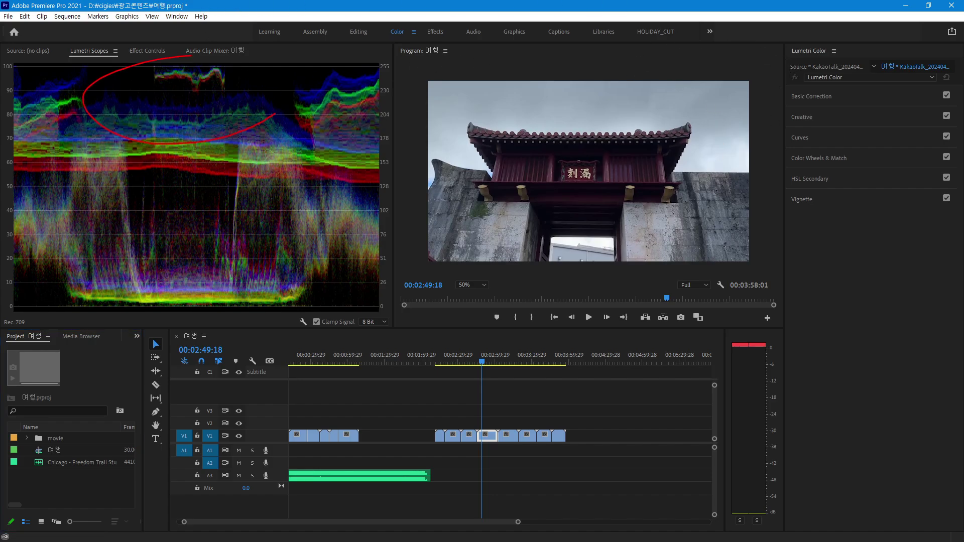
{"action": "key", "text": "Escape"}
Show the gate clip's Effect Controls with the playhead at 02:48:12.
{"action": "left_click", "coordinate": [143, 51]}
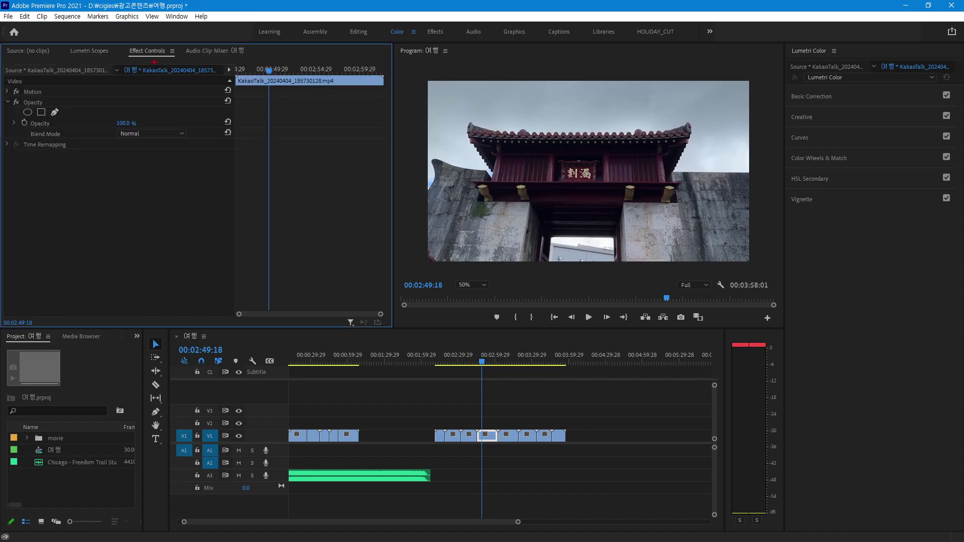
{"action": "left_click_drag", "start_coordinate": [165, 63], "coordinate": [186, 45]}
{"action": "key", "text": "Escape"}
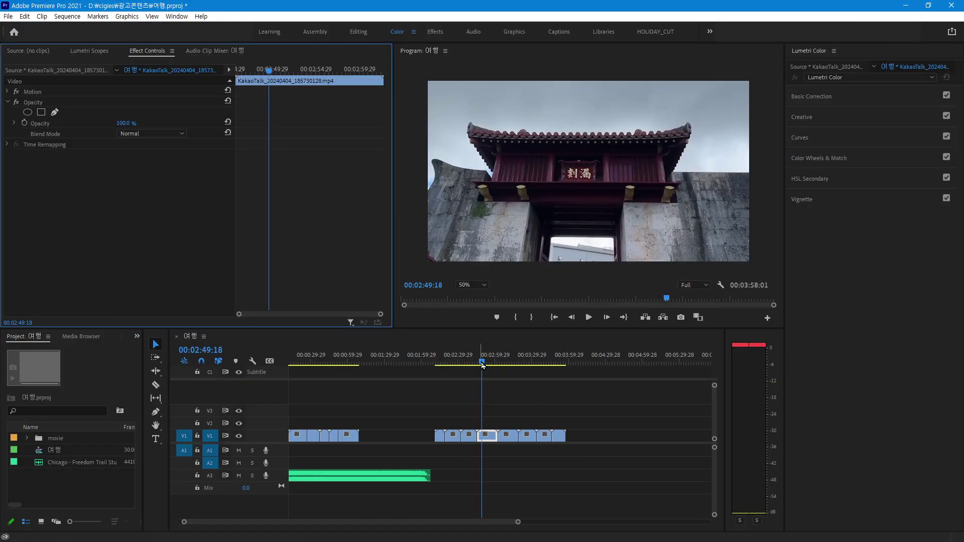
{"action": "mouse_move", "coordinate": [482, 363]}
{"action": "left_mouse_down"}
{"action": "mouse_move", "coordinate": [459, 372]}
{"action": "mouse_move", "coordinate": [481, 385]}
{"action": "left_mouse_up"}
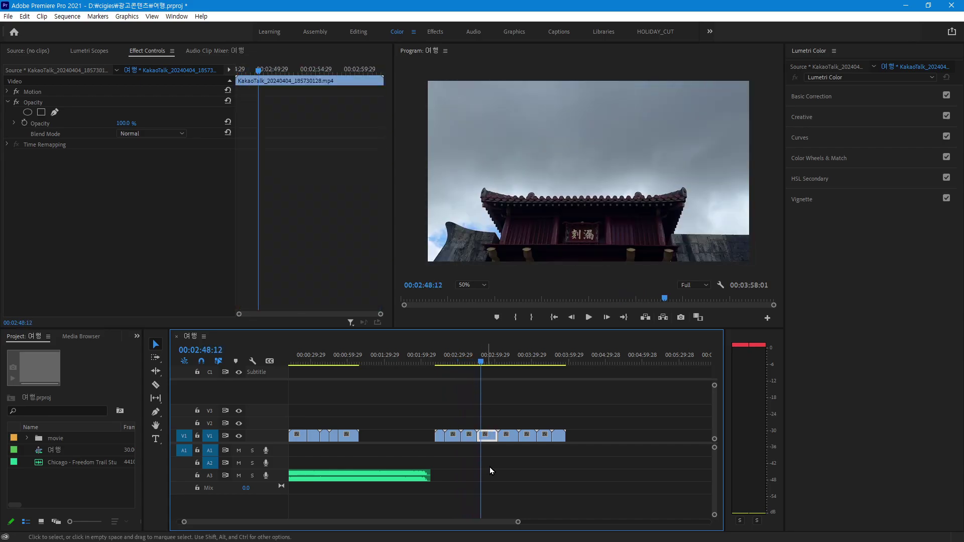
{"action": "left_click_drag", "start_coordinate": [887, 224], "coordinate": [777, 36]}
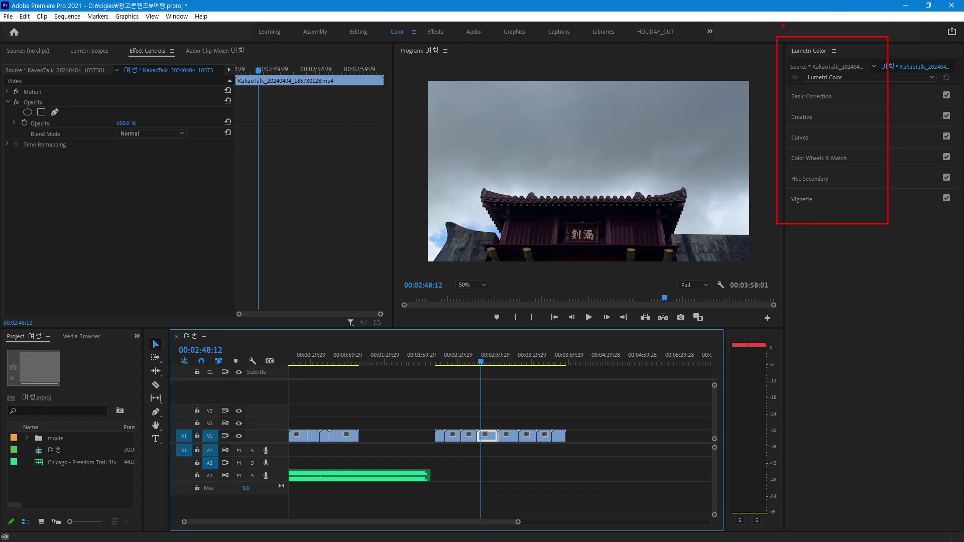
{"action": "key", "text": "Escape"}
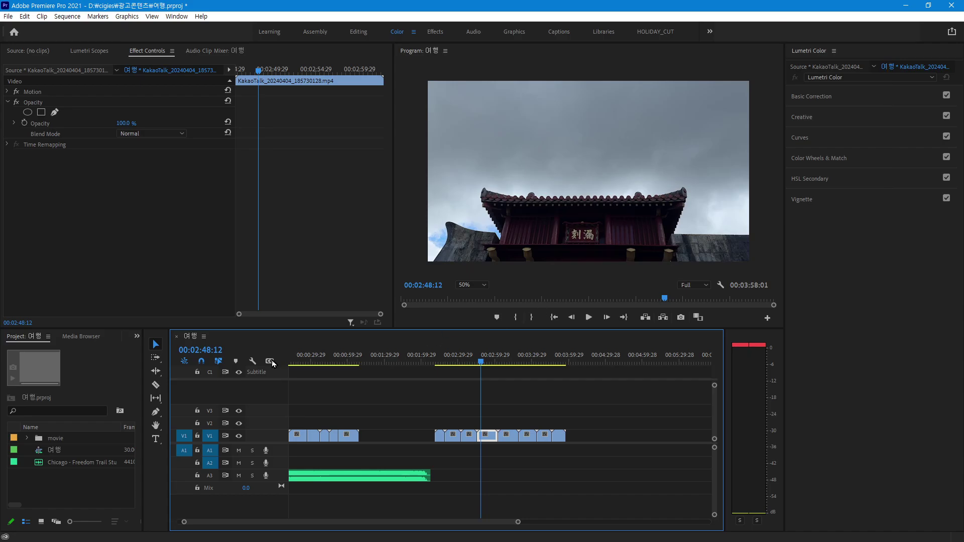
Widen the Project panel beside the timeline and focus it.
{"action": "left_click_drag", "start_coordinate": [145, 390], "coordinate": [226, 390]}
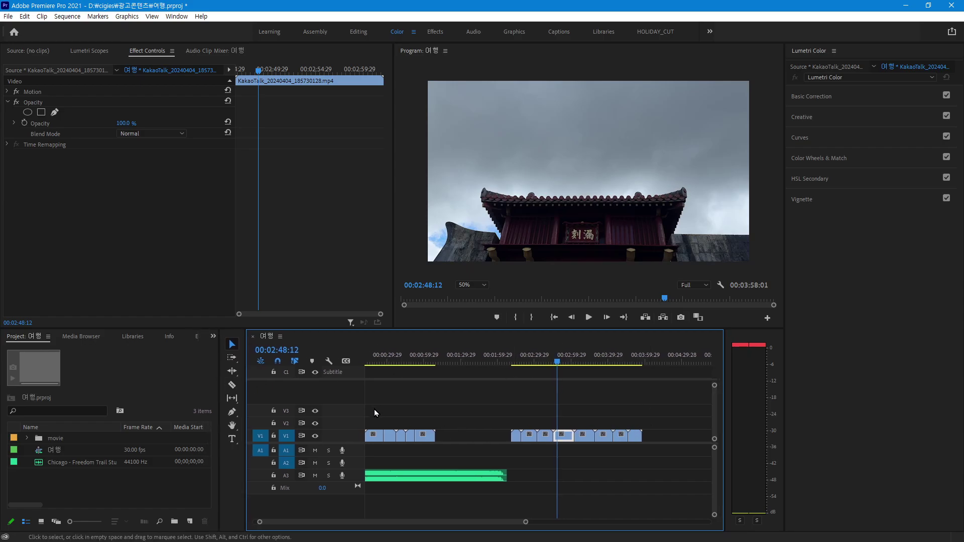
{"action": "left_click_drag", "start_coordinate": [365, 405], "coordinate": [664, 418]}
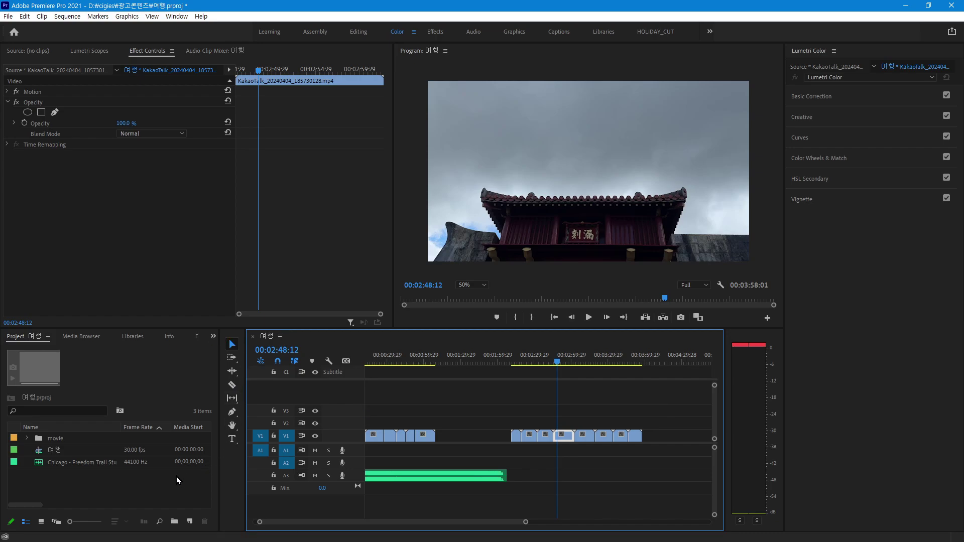
{"action": "left_click", "coordinate": [180, 489]}
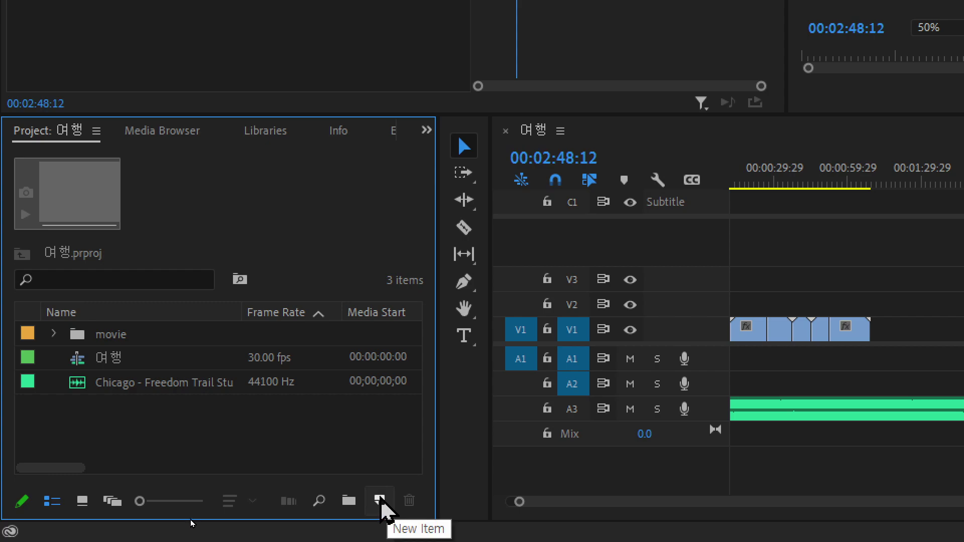
Add a new Adjustment Layer item, setting its timebase to 30.00 fps before confirming.
{"action": "left_click", "coordinate": [380, 501]}
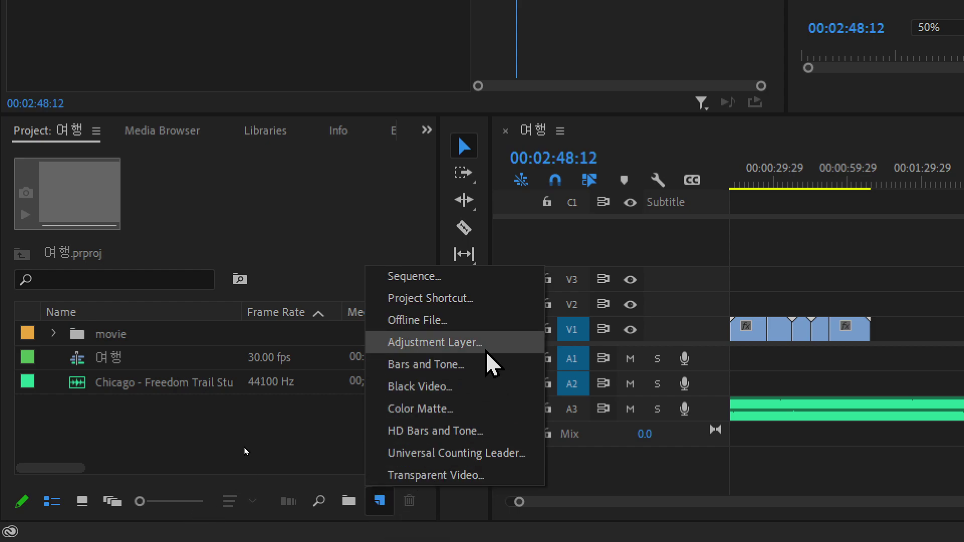
{"action": "left_click", "coordinate": [461, 343]}
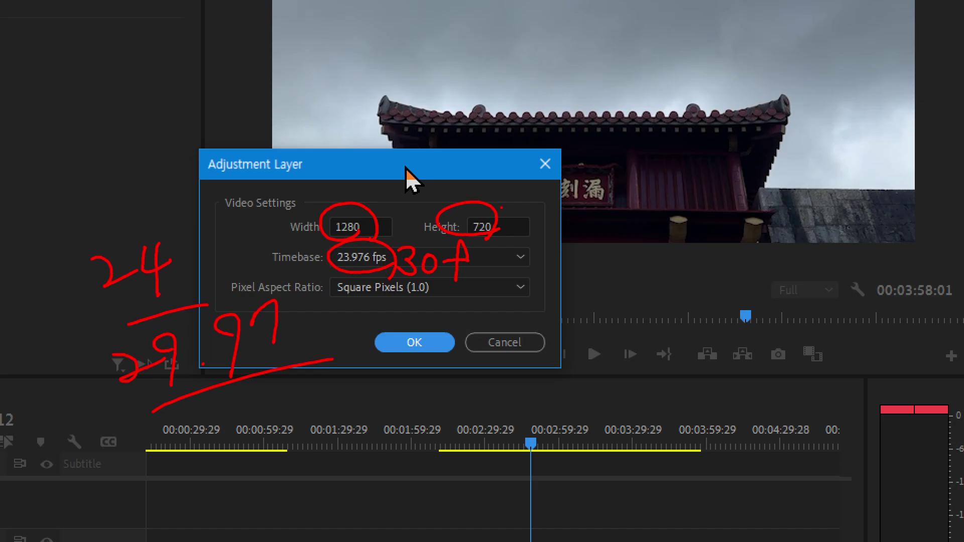
{"action": "key", "text": "Escape"}
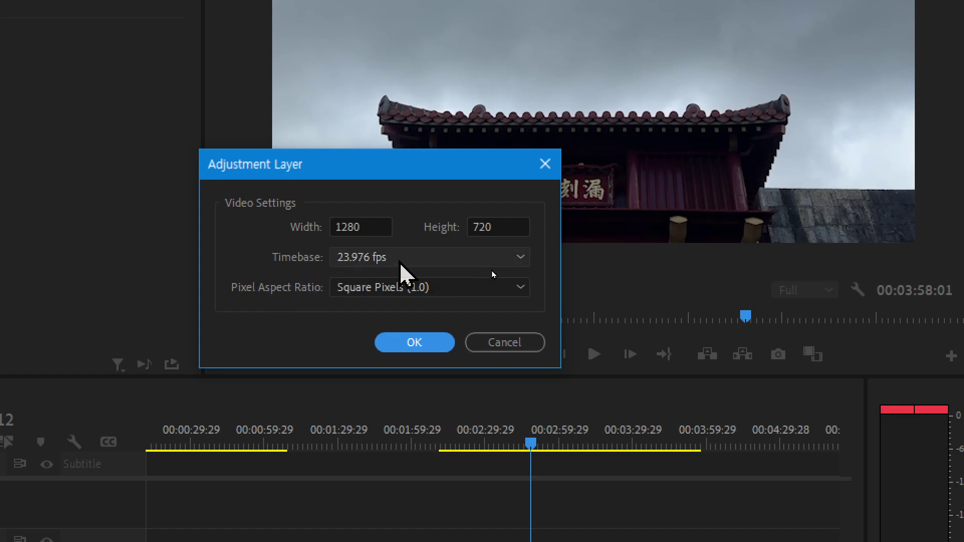
{"action": "left_click", "coordinate": [400, 262]}
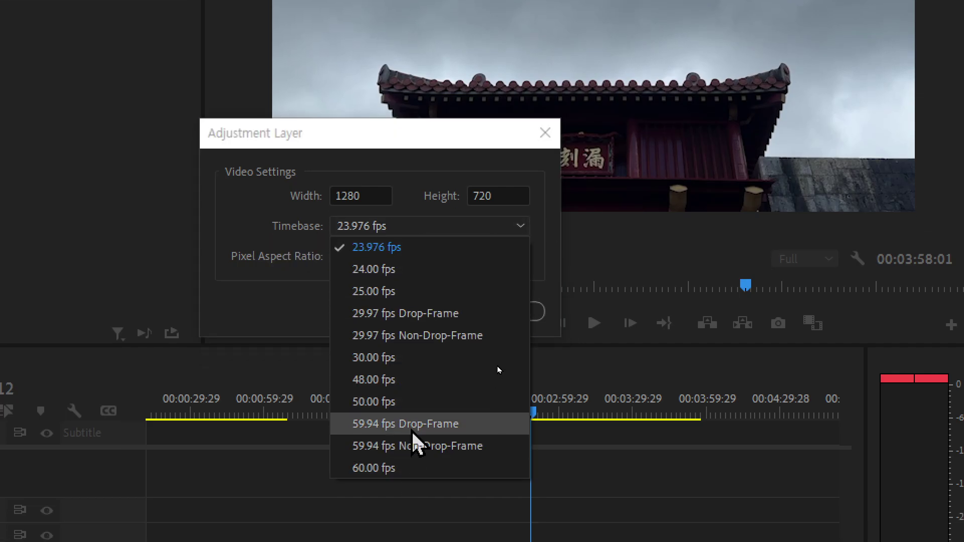
{"action": "left_click", "coordinate": [416, 357]}
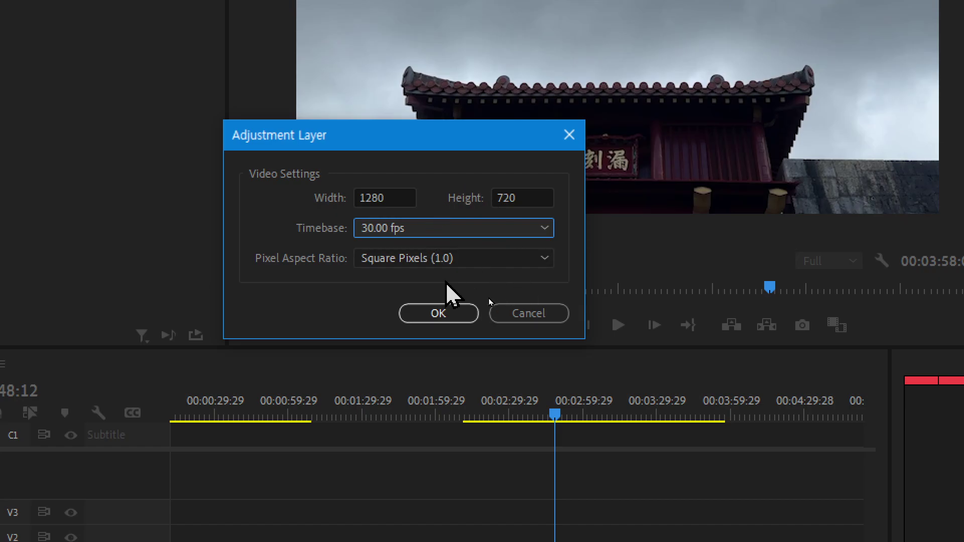
{"action": "left_click", "coordinate": [448, 316]}
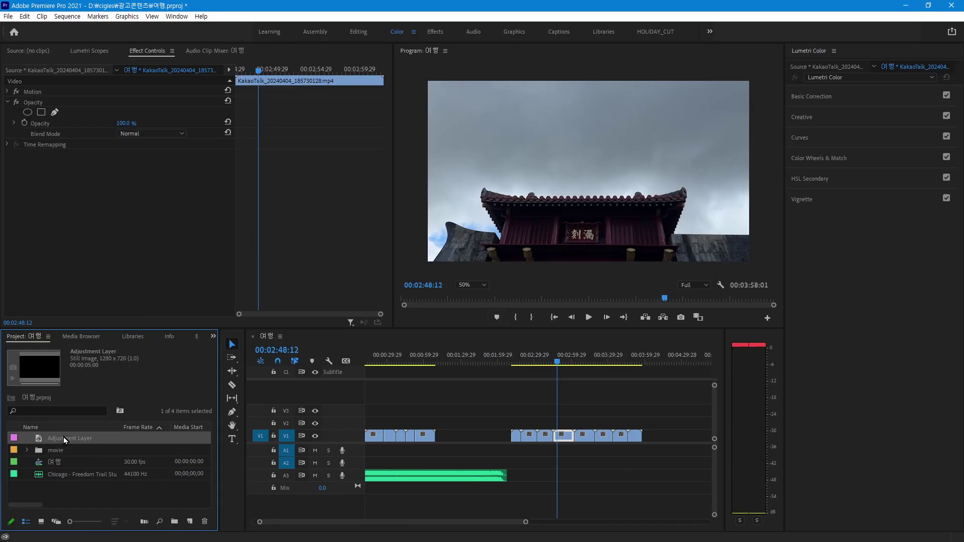
Drop the adjustment layer on V3, then delete it and toggle V2/V3 targeting back off.
{"action": "mouse_move", "coordinate": [63, 437]}
{"action": "left_mouse_down"}
{"action": "mouse_move", "coordinate": [370, 413]}
{"action": "mouse_move", "coordinate": [641, 447]}
{"action": "left_mouse_up"}
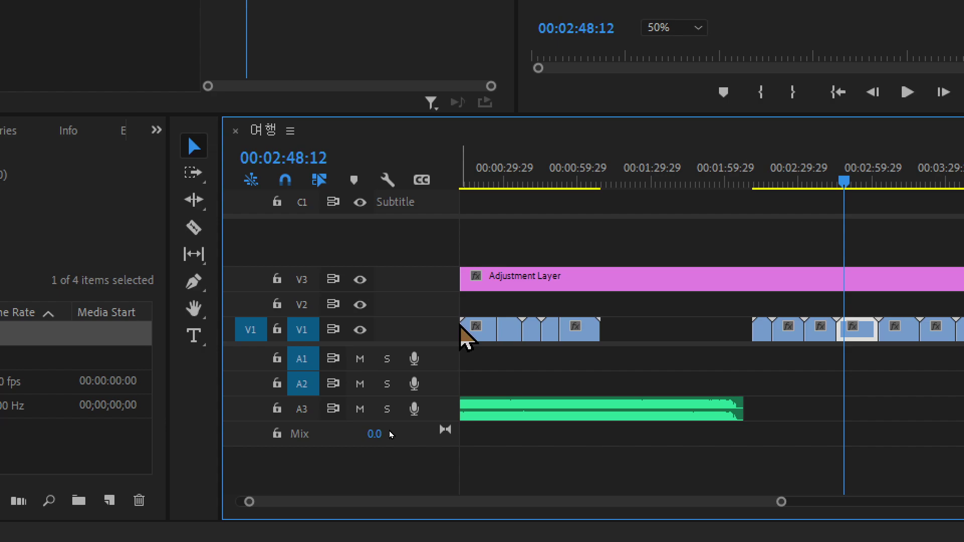
{"action": "left_click", "coordinate": [410, 409]}
{"action": "key", "text": "Delete"}
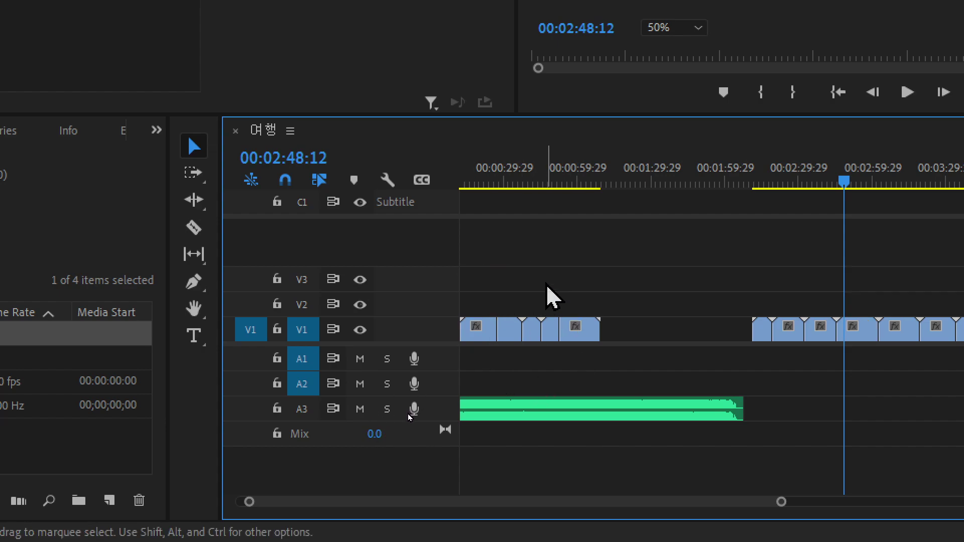
{"action": "left_click", "coordinate": [302, 287]}
{"action": "left_click", "coordinate": [306, 303]}
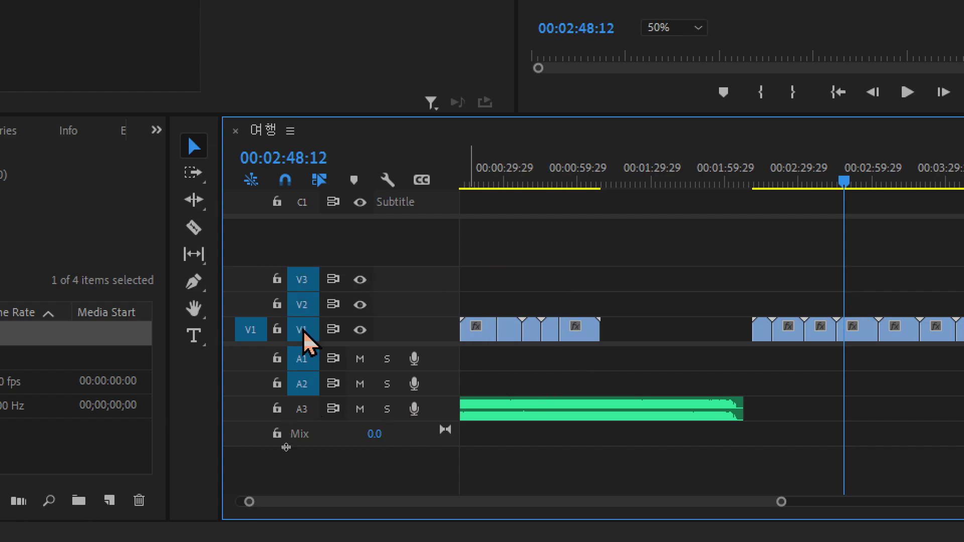
{"action": "left_click", "coordinate": [312, 281]}
{"action": "left_click", "coordinate": [307, 307]}
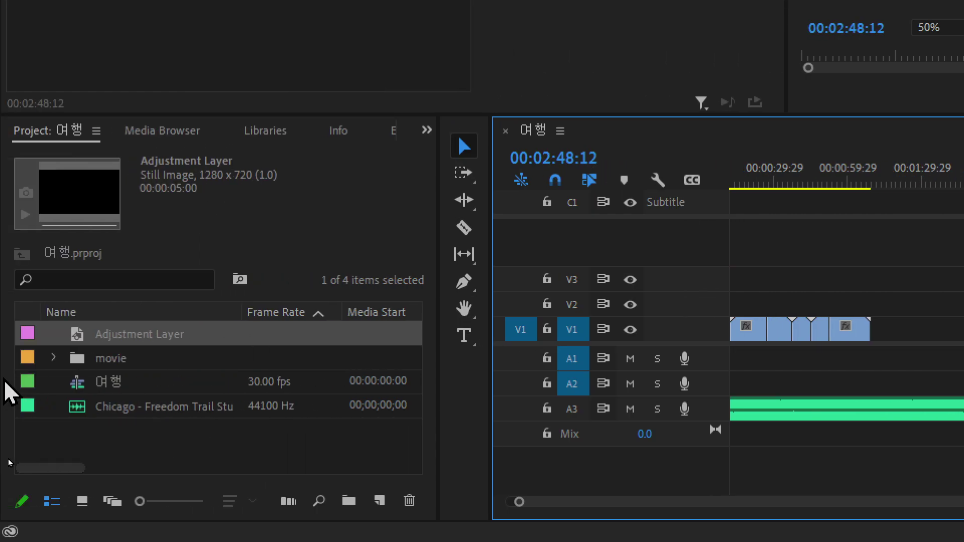
Place the adjustment layer at 0:00 on a new V4 and stretch it to 00:03:58:01.
{"action": "mouse_move", "coordinate": [131, 334]}
{"action": "left_mouse_down"}
{"action": "mouse_move", "coordinate": [477, 250]}
{"action": "mouse_move", "coordinate": [437, 262]}
{"action": "left_mouse_up"}
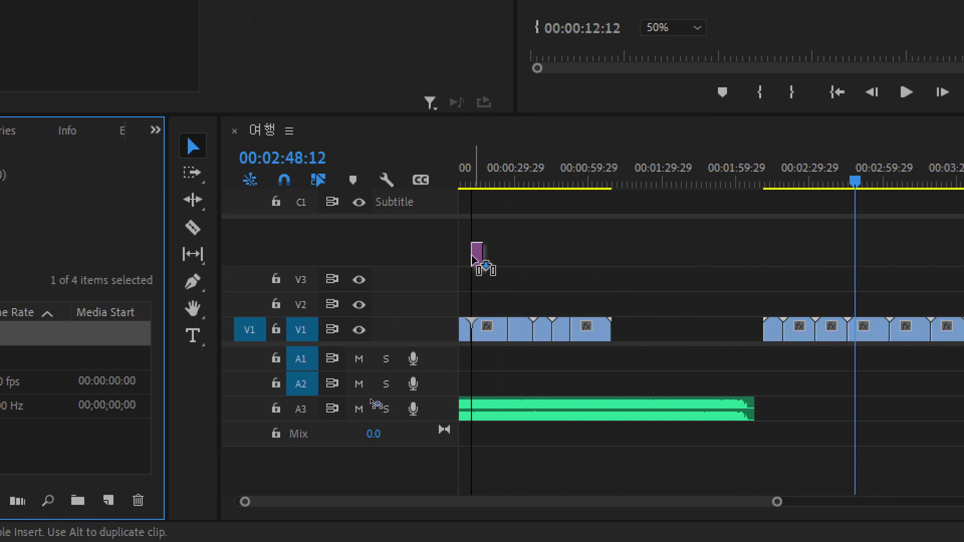
{"action": "left_click_drag", "start_coordinate": [437, 262], "coordinate": [465, 258]}
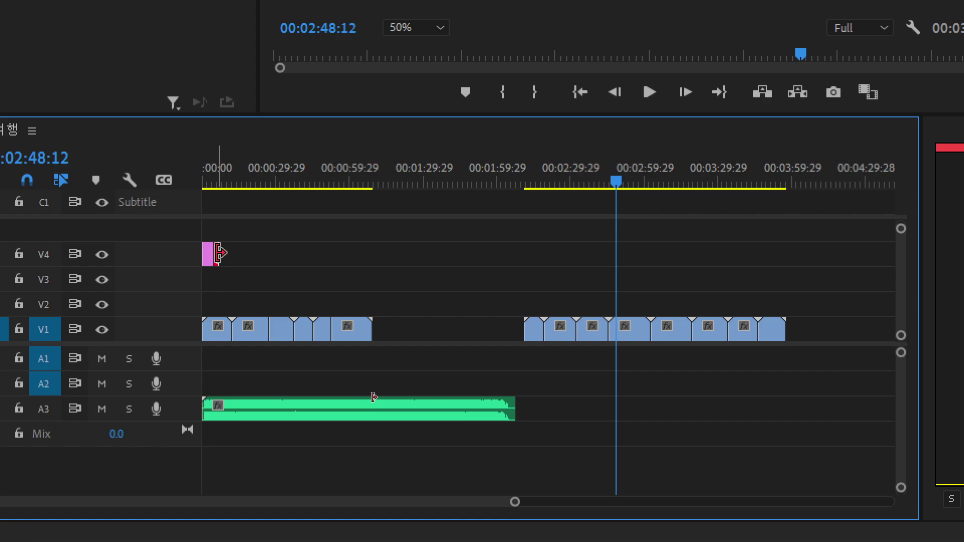
{"action": "left_click_drag", "start_coordinate": [214, 253], "coordinate": [784, 322]}
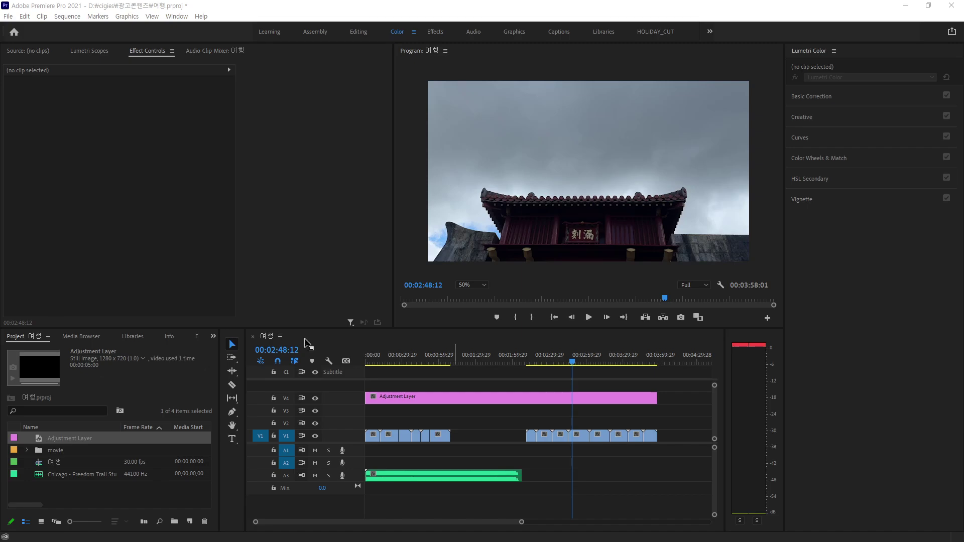
Scrub to the sky shot near 2:35 and select the V4 Adjustment Layer for Lumetri Color.
{"action": "left_click_drag", "start_coordinate": [573, 363], "coordinate": [513, 371]}
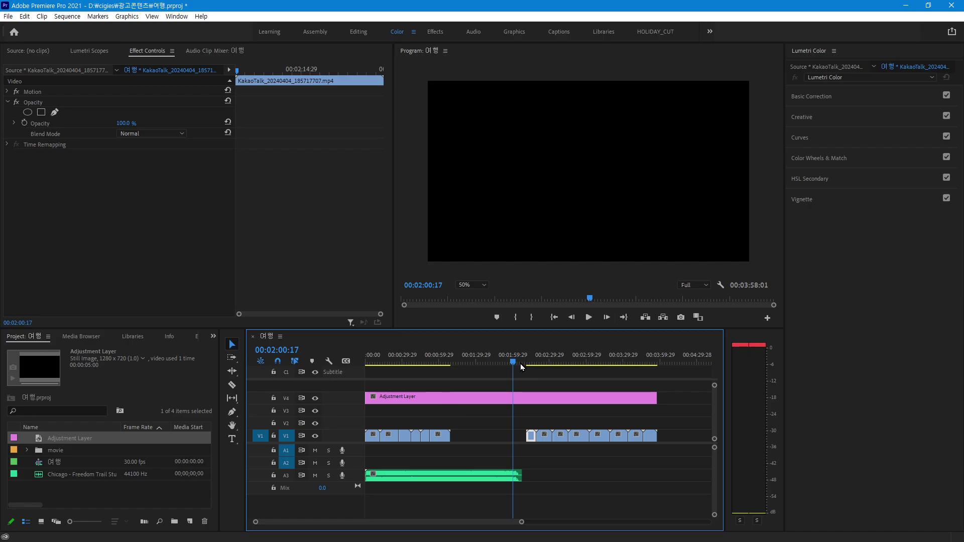
{"action": "mouse_move", "coordinate": [520, 364]}
{"action": "left_mouse_down"}
{"action": "mouse_move", "coordinate": [574, 387]}
{"action": "mouse_move", "coordinate": [557, 387]}
{"action": "left_mouse_up"}
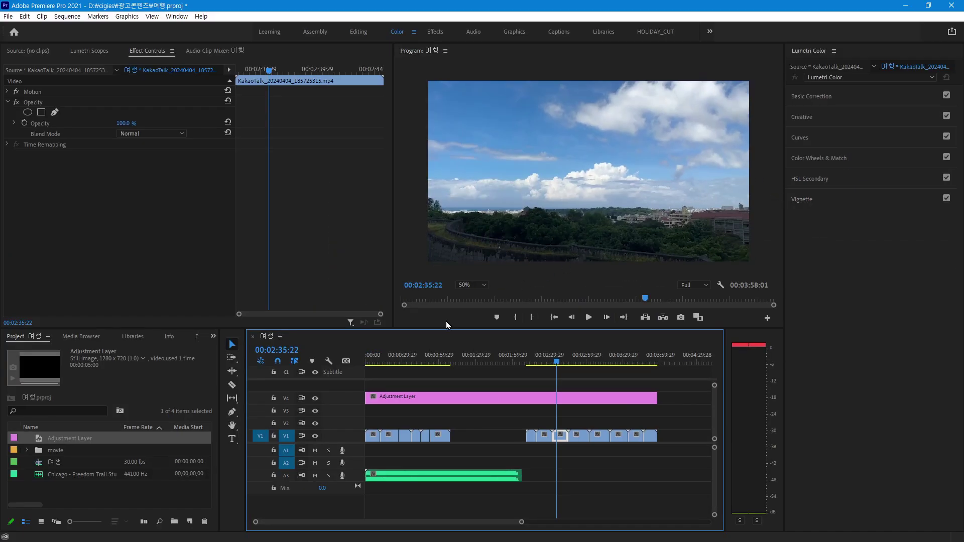
{"action": "left_click", "coordinate": [419, 401]}
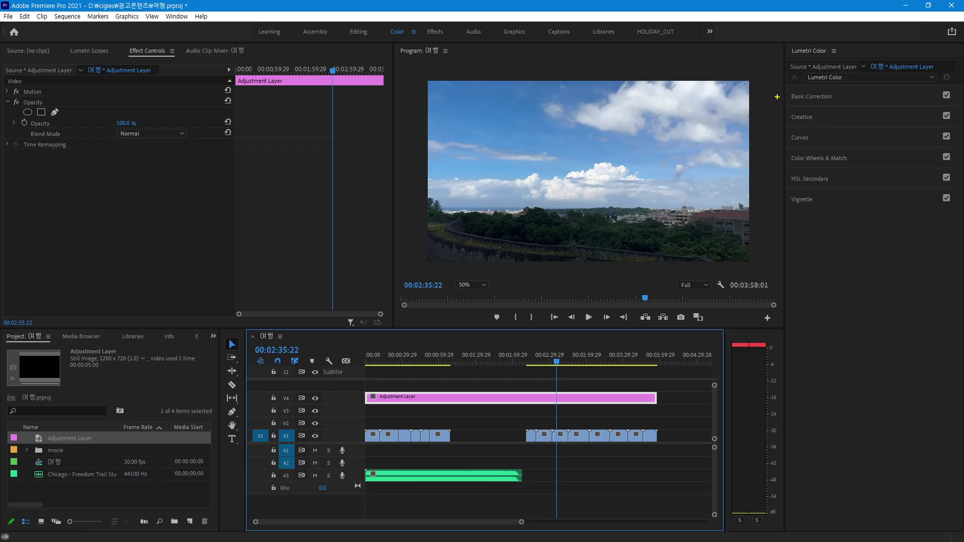
Expand Lumetri Color's Basic Correction for the adjustment layer, showing White Balance at Temperature 0.0 and Tint 0.0.
{"action": "mouse_move", "coordinate": [786, 96]}
{"action": "left_mouse_down"}
{"action": "mouse_move", "coordinate": [767, 202]}
{"action": "mouse_move", "coordinate": [783, 180]}
{"action": "mouse_move", "coordinate": [781, 118]}
{"action": "left_mouse_up"}
{"action": "key", "text": "e"}
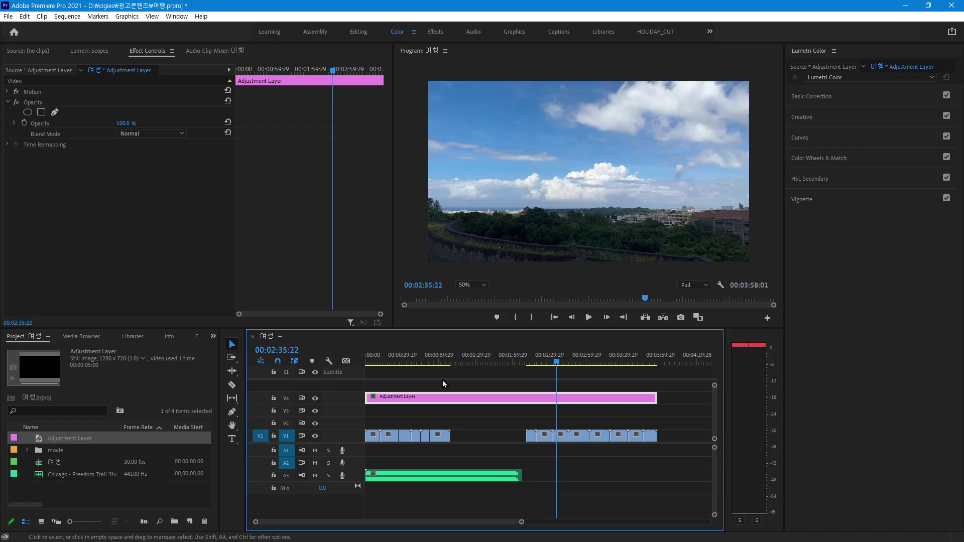
{"action": "mouse_move", "coordinate": [427, 411]}
{"action": "left_mouse_down"}
{"action": "mouse_move", "coordinate": [445, 382]}
{"action": "mouse_move", "coordinate": [437, 436]}
{"action": "left_mouse_up"}
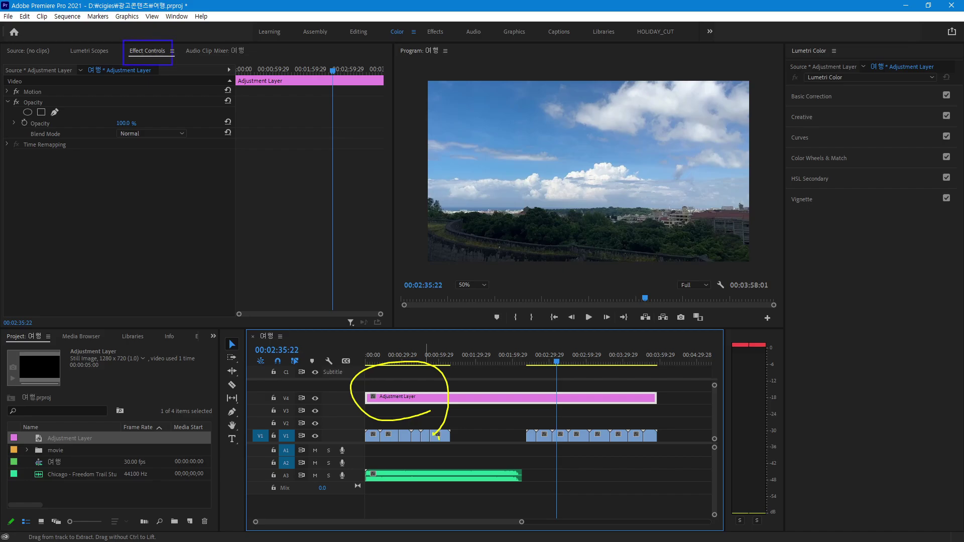
{"action": "left_click_drag", "start_coordinate": [173, 64], "coordinate": [186, 62]}
{"action": "left_click_drag", "start_coordinate": [6, 155], "coordinate": [108, 262]}
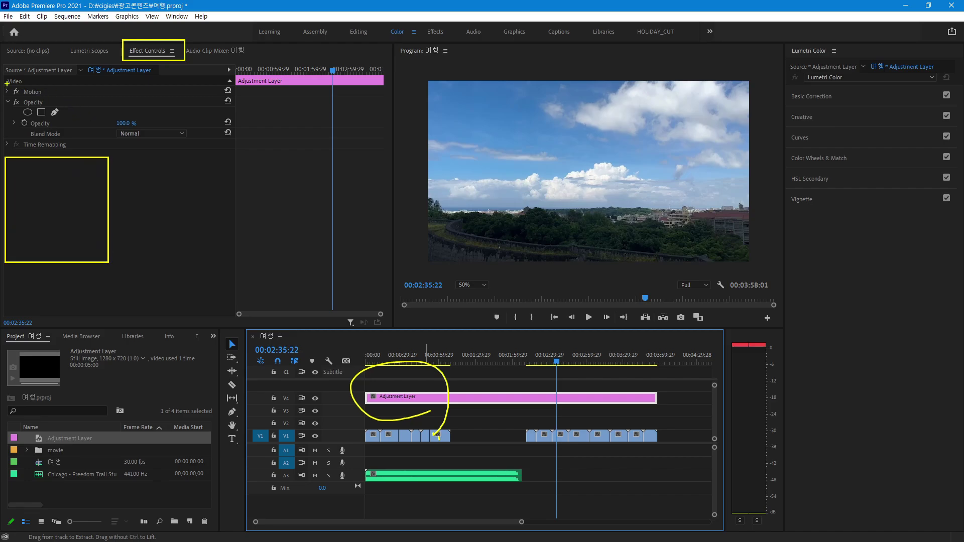
{"action": "left_click_drag", "start_coordinate": [4, 77], "coordinate": [71, 152]}
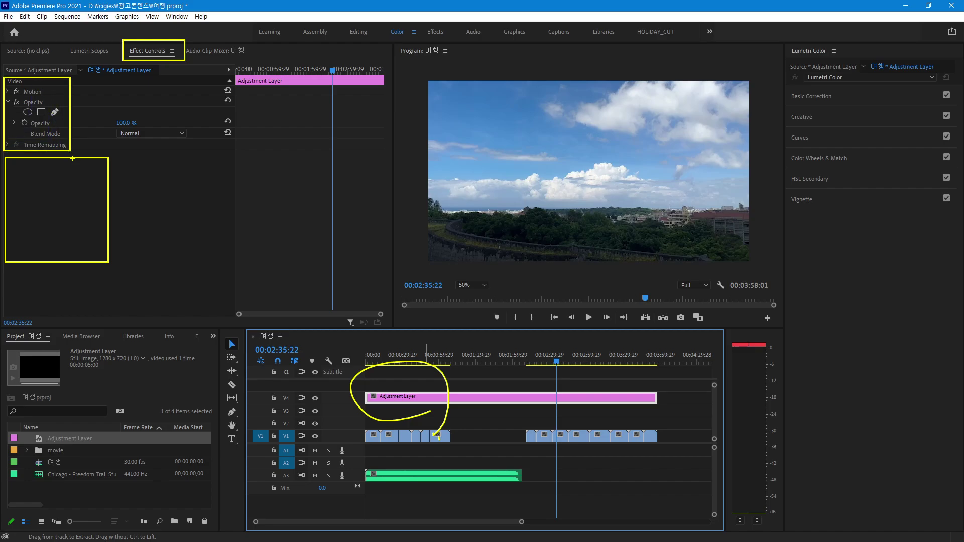
{"action": "left_click_drag", "start_coordinate": [88, 188], "coordinate": [65, 236]}
{"action": "left_click_drag", "start_coordinate": [54, 189], "coordinate": [76, 223]}
{"action": "key", "text": "Escape"}
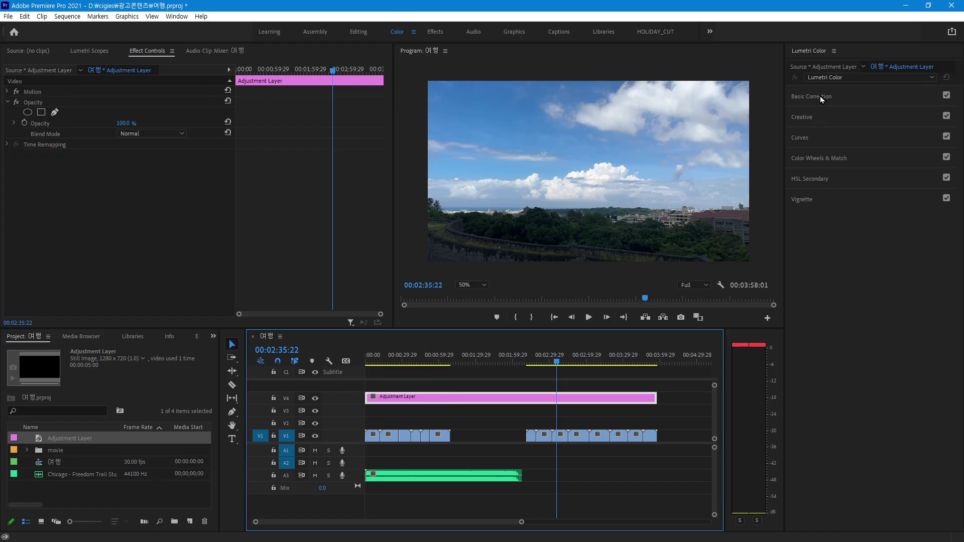
{"action": "left_click", "coordinate": [820, 97]}
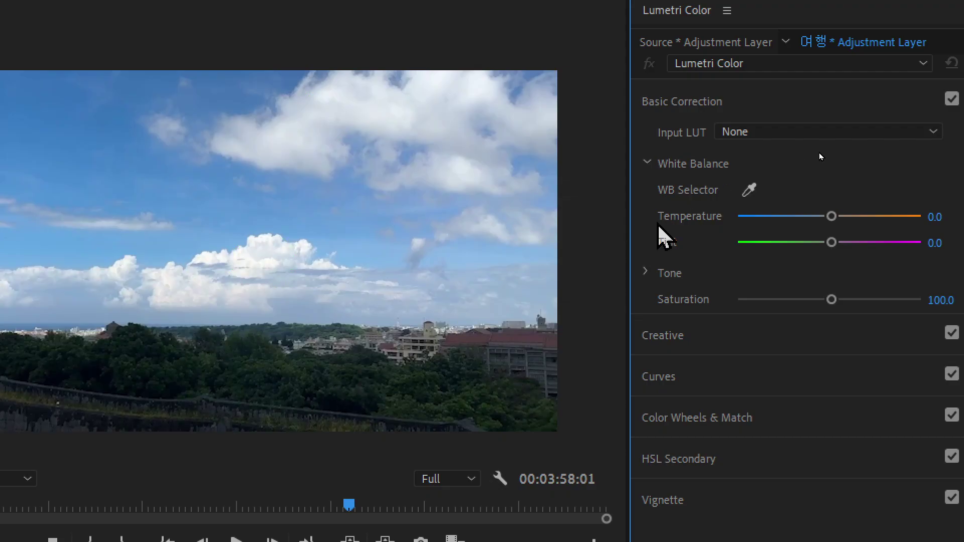
Sample the clouds with the WB Selector, undo, then resample for Temperature -2.6 and Tint 1.7.
{"action": "left_click", "coordinate": [749, 190]}
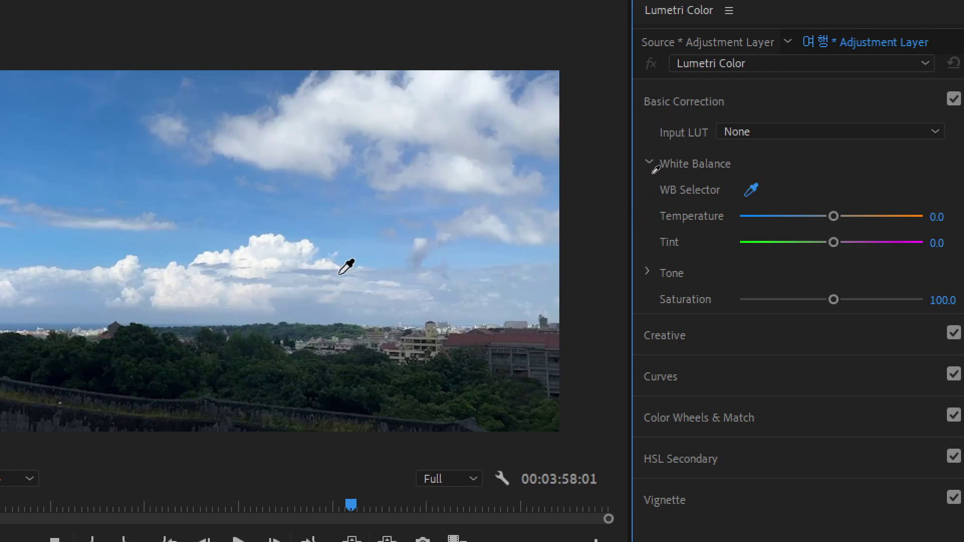
{"action": "left_click", "coordinate": [269, 259]}
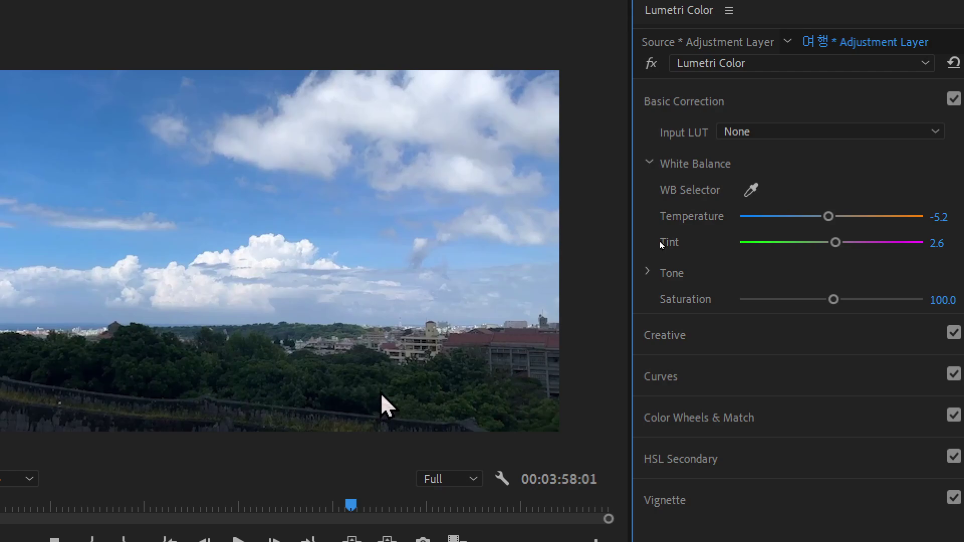
{"action": "key", "text": "ctrl+z"}
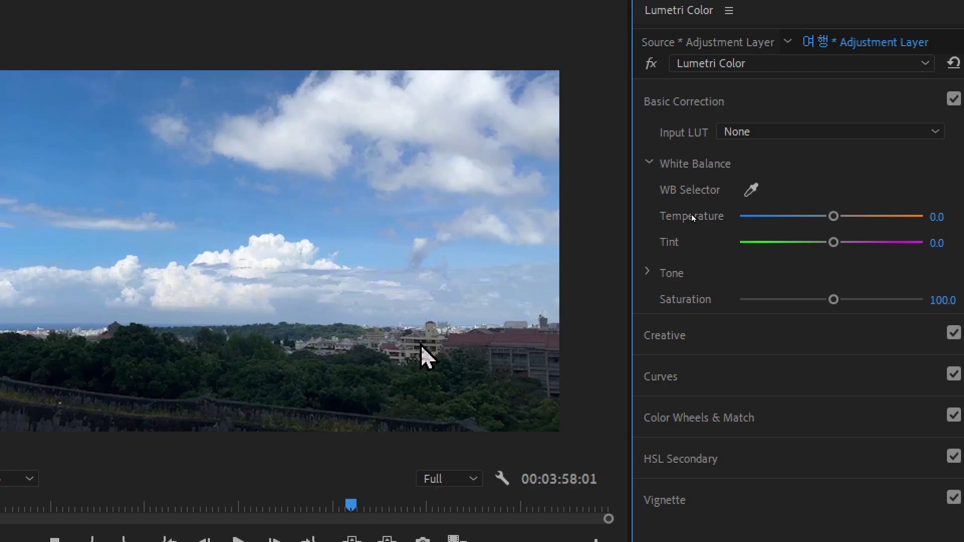
{"action": "left_click", "coordinate": [751, 190]}
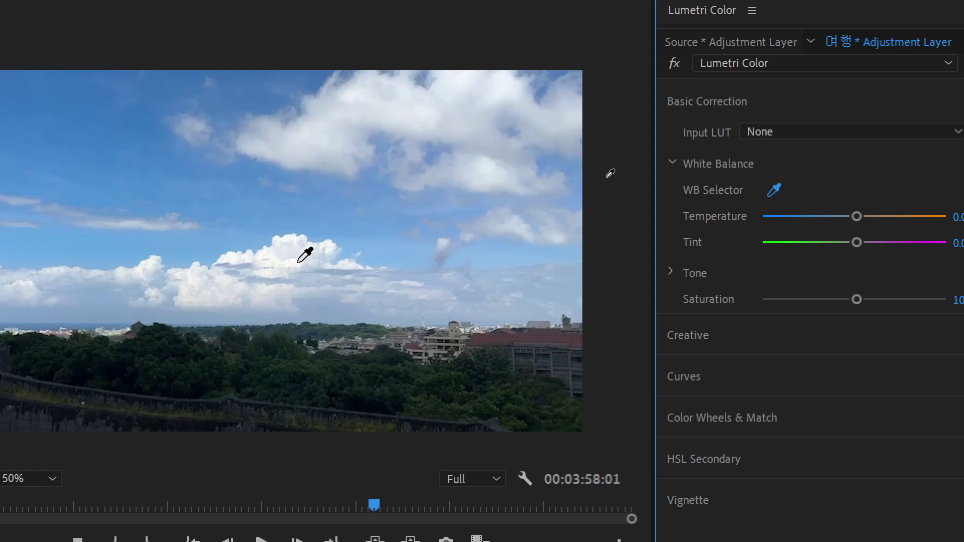
{"action": "left_click", "coordinate": [298, 263]}
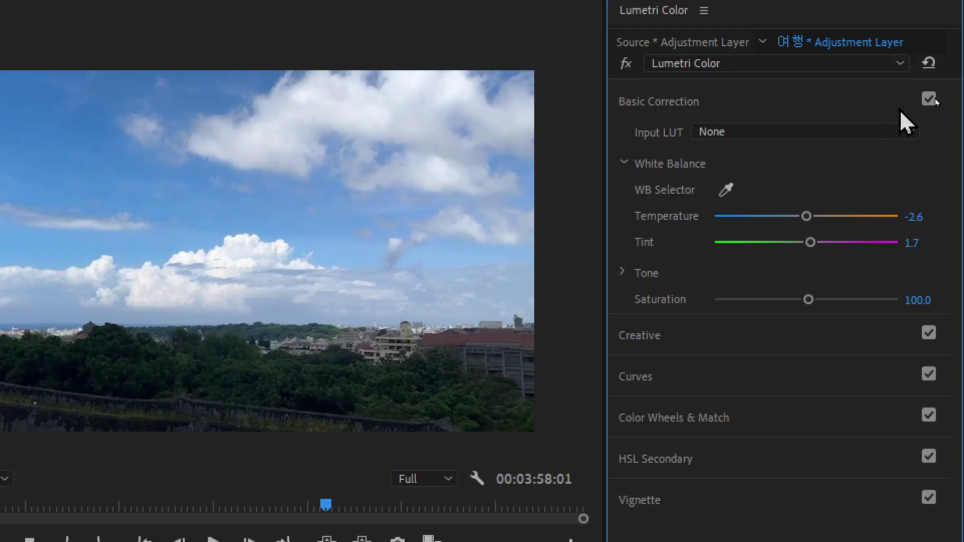
{"action": "left_click", "coordinate": [930, 100]}
{"action": "left_click", "coordinate": [929, 100]}
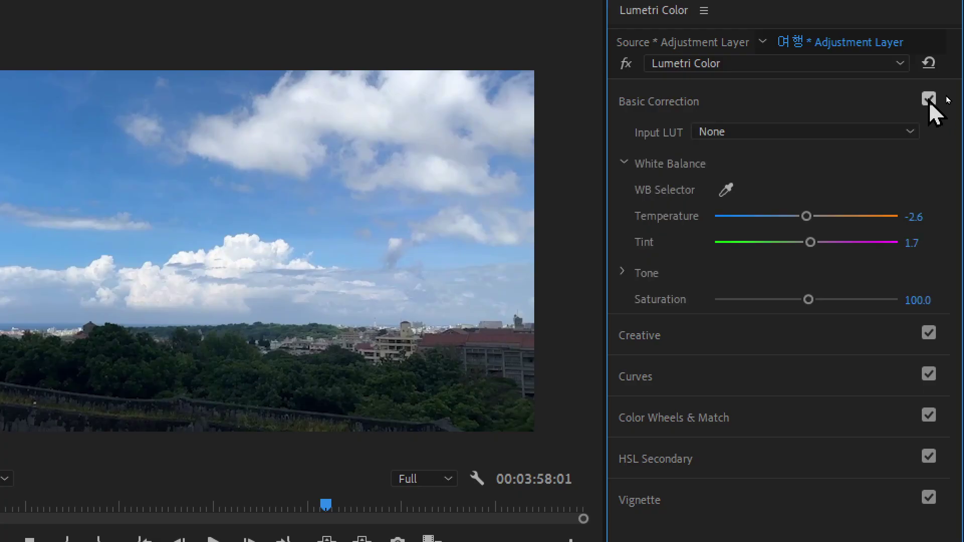
{"action": "left_click", "coordinate": [930, 100]}
{"action": "left_click", "coordinate": [929, 100]}
{"action": "left_click", "coordinate": [929, 100]}
{"action": "left_click", "coordinate": [930, 100]}
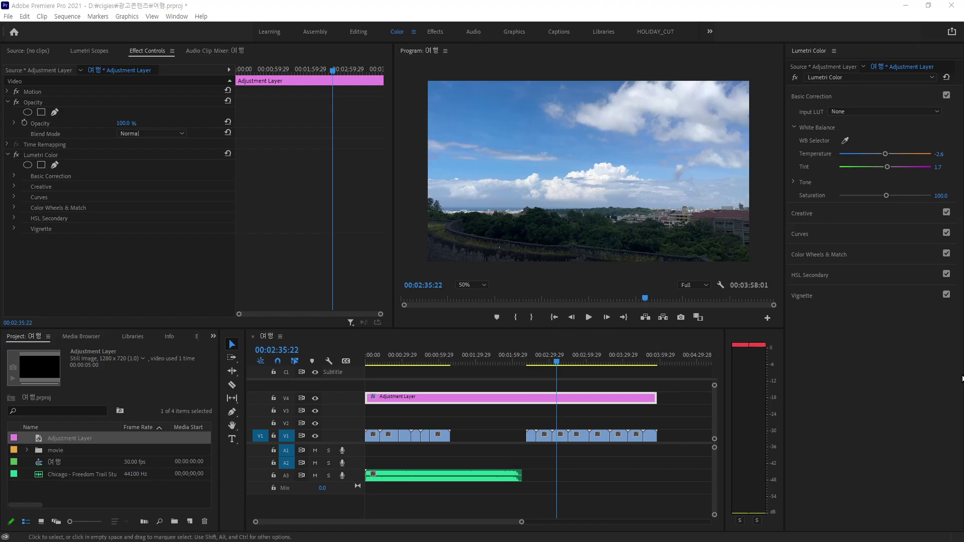
{"action": "left_click", "coordinate": [906, 339]}
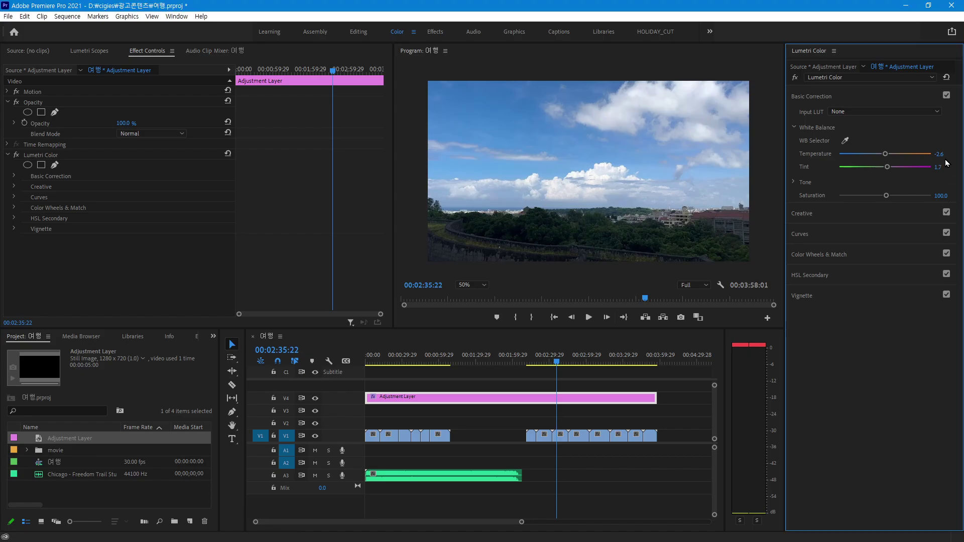
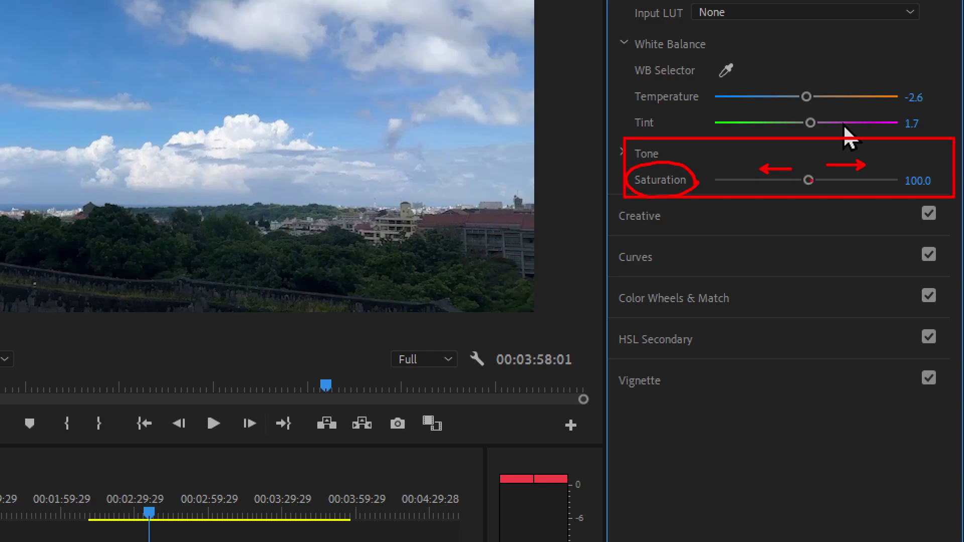
Push saturation high, drain it fully, then restore it to 100.
{"action": "mouse_move", "coordinate": [808, 182]}
{"action": "left_mouse_down"}
{"action": "mouse_move", "coordinate": [737, 180]}
{"action": "mouse_move", "coordinate": [882, 181]}
{"action": "left_mouse_up"}
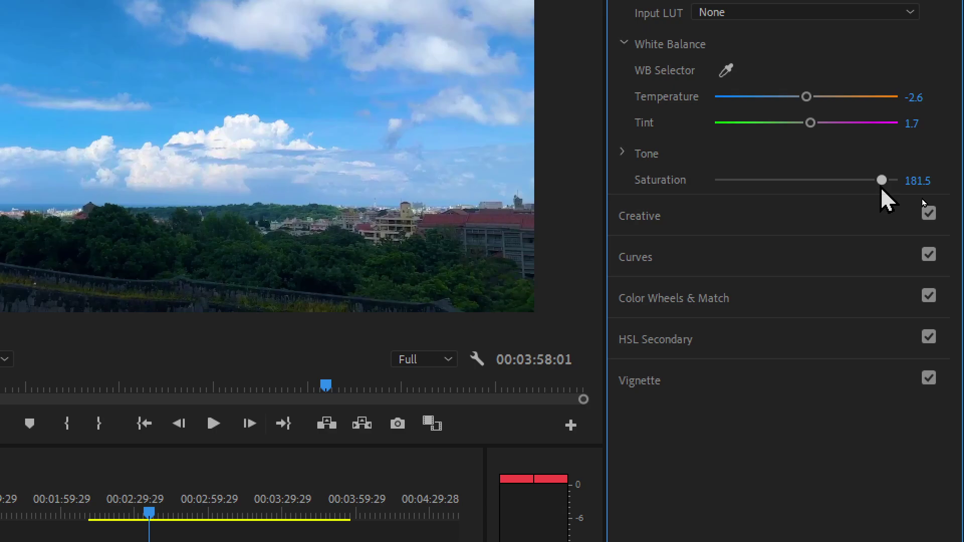
{"action": "left_click_drag", "start_coordinate": [882, 180], "coordinate": [703, 182]}
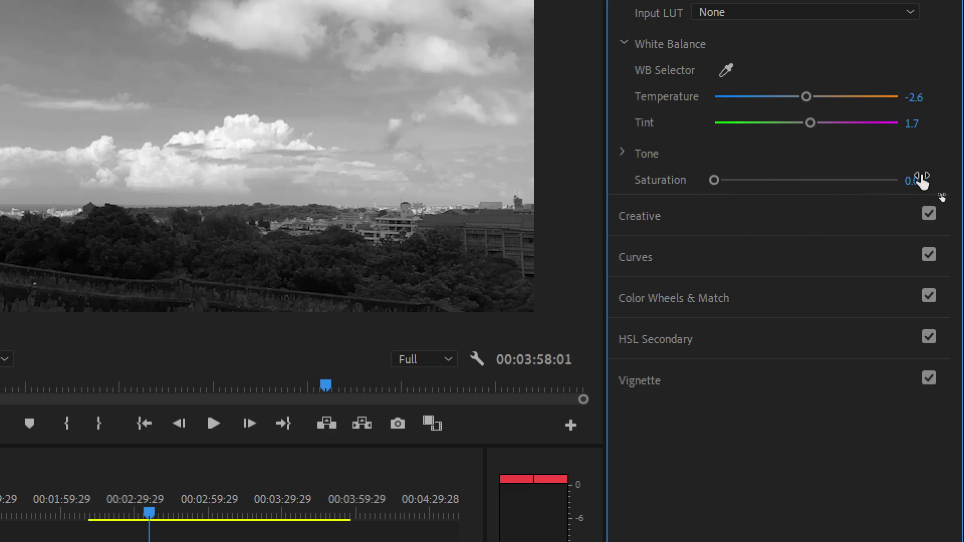
{"action": "left_click", "coordinate": [919, 179]}
{"action": "type", "text": "100"}
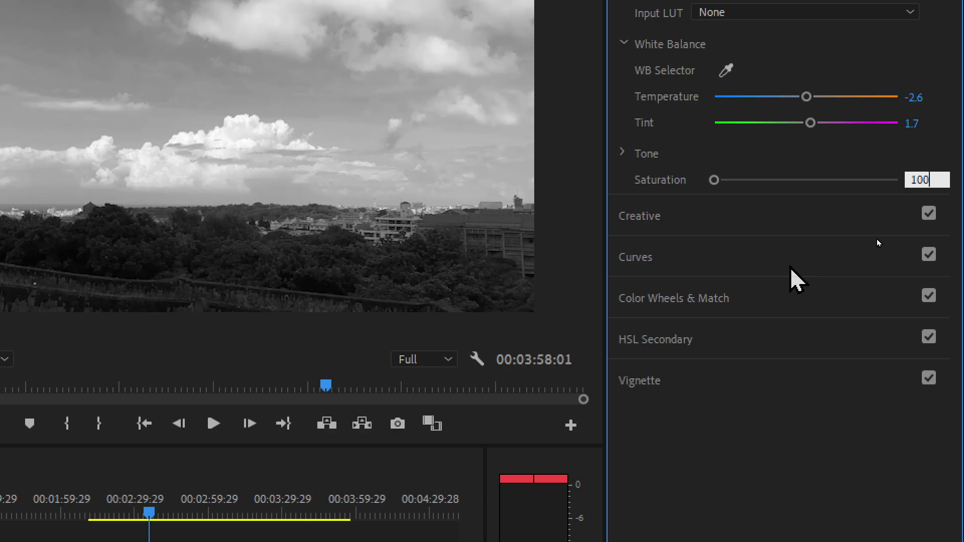
{"action": "key", "text": "Return"}
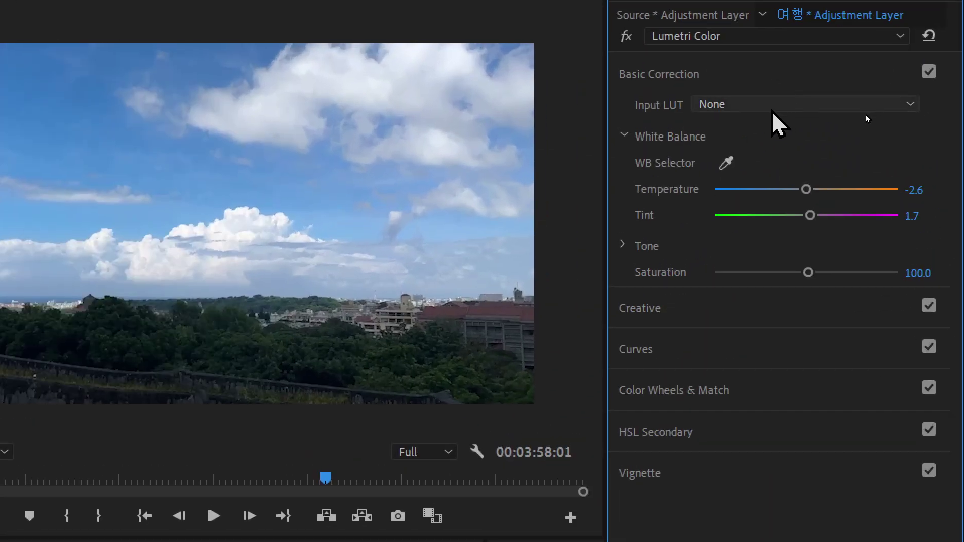
Check the Input LUT list, leaving it on None, and briefly preview the Creative section.
{"action": "left_click", "coordinate": [768, 105]}
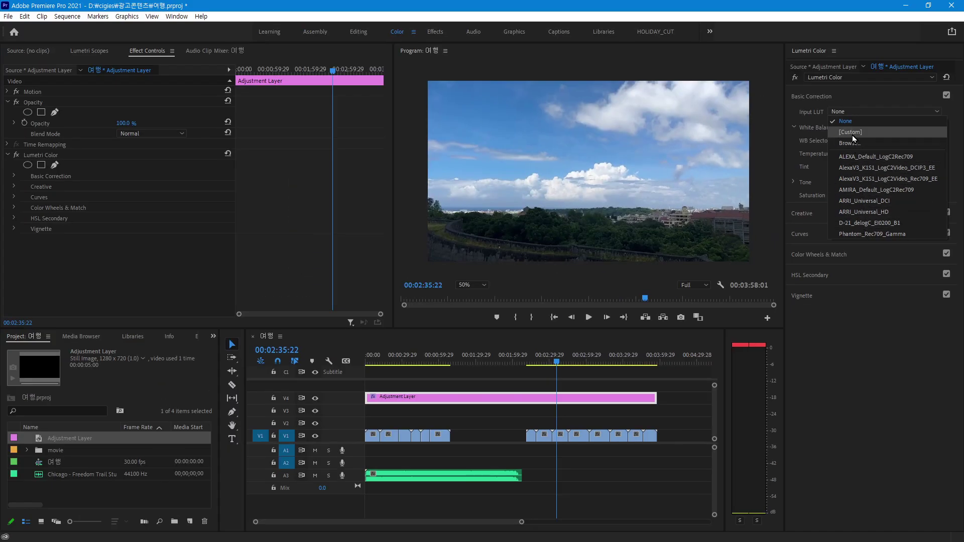
{"action": "left_click", "coordinate": [878, 101]}
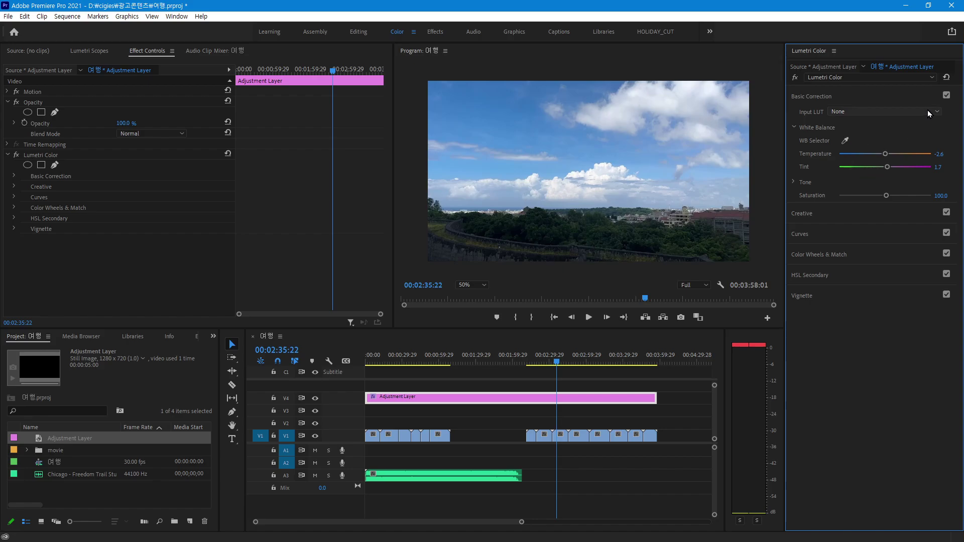
{"action": "left_click", "coordinate": [933, 113]}
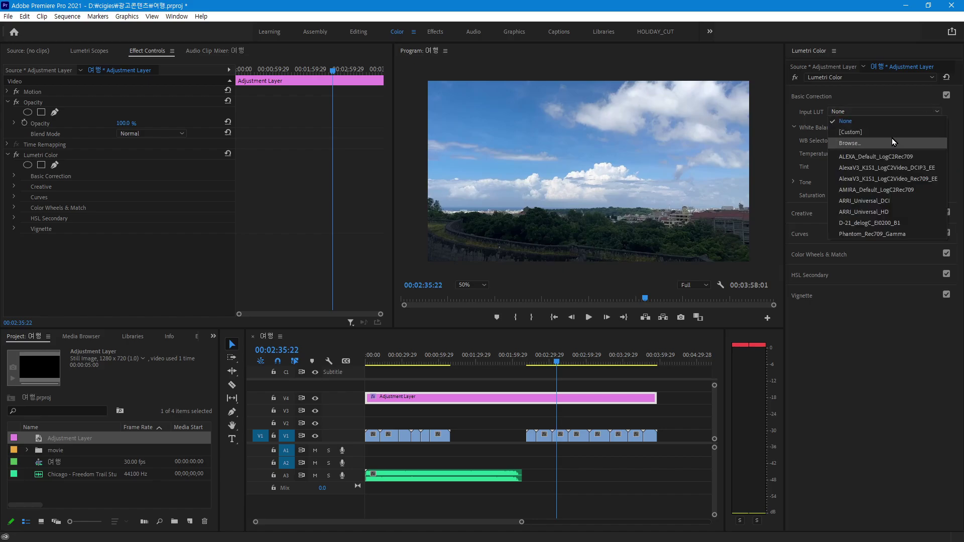
{"action": "left_click", "coordinate": [861, 101]}
{"action": "left_click", "coordinate": [812, 118]}
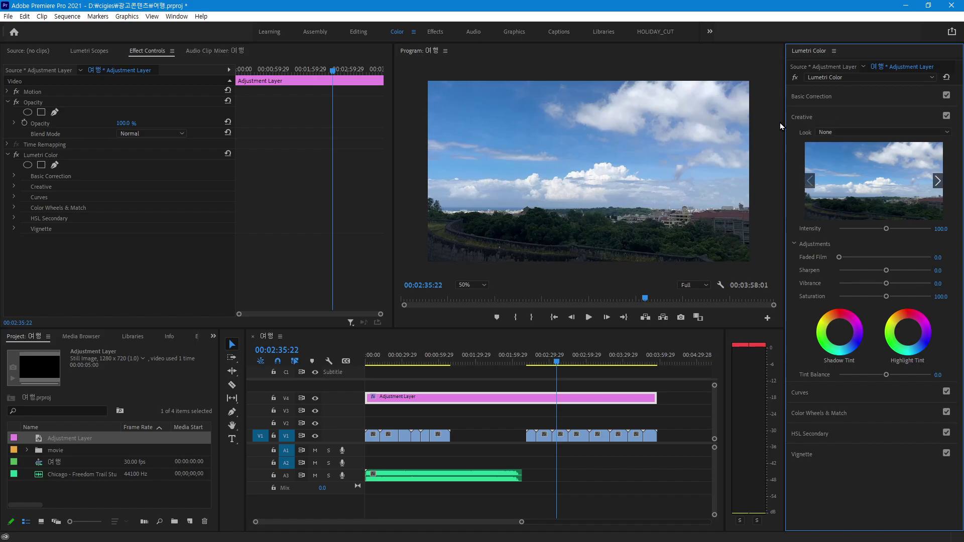
{"action": "left_click", "coordinate": [803, 119]}
Back in Basic Correction, keep Input LUT at None and lower Saturation to 88.0.
{"action": "left_click", "coordinate": [809, 101]}
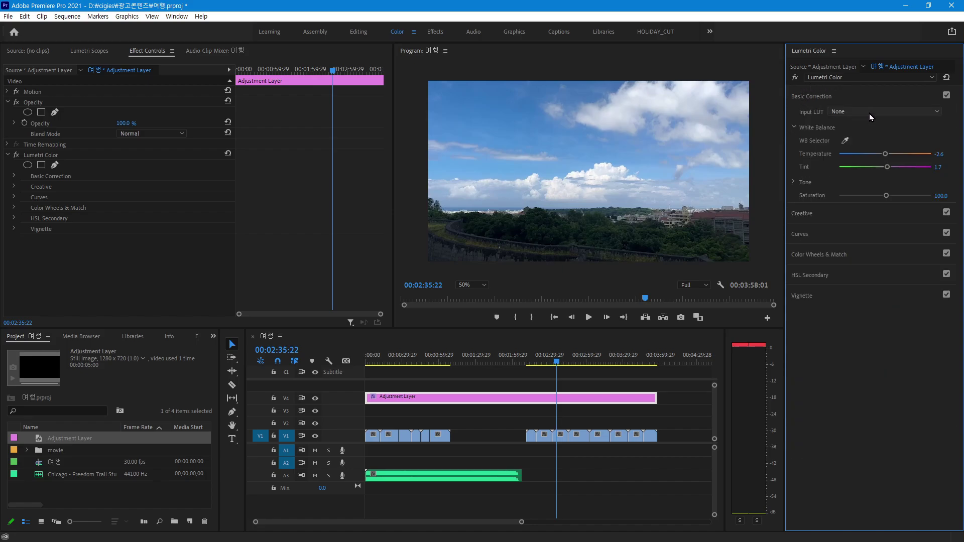
{"action": "left_click", "coordinate": [855, 111]}
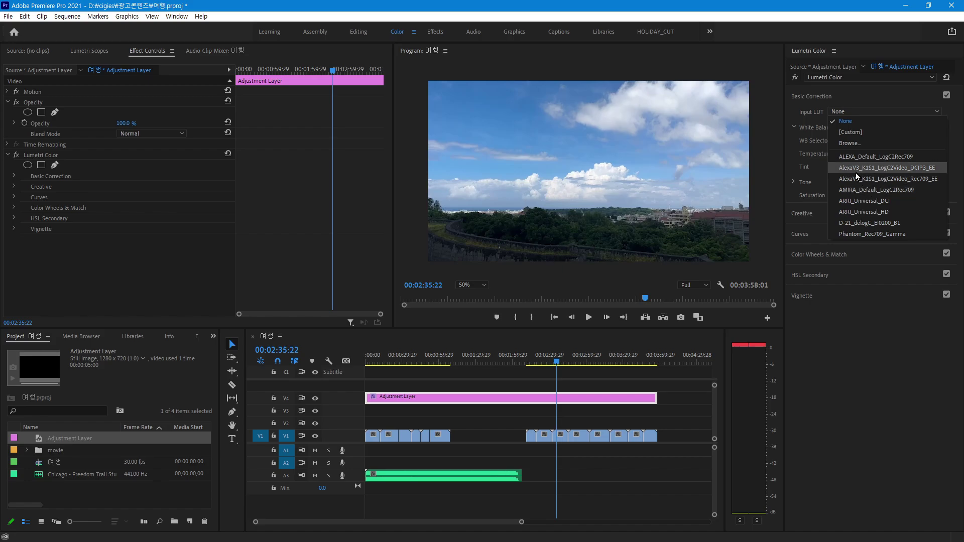
{"action": "left_click", "coordinate": [867, 95]}
{"action": "left_click", "coordinate": [873, 95]}
{"action": "left_click", "coordinate": [874, 97]}
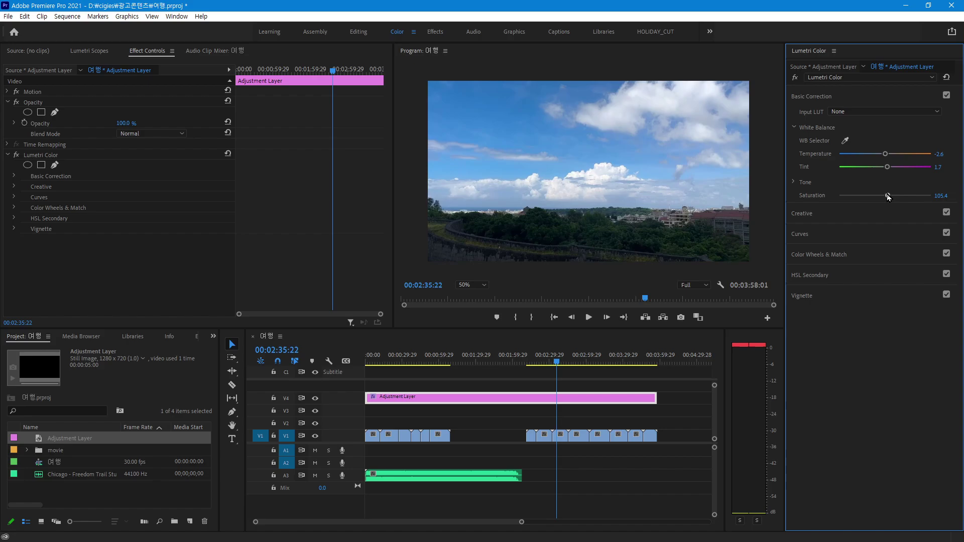
{"action": "left_click_drag", "start_coordinate": [887, 195], "coordinate": [880, 199]}
Reveal the Tone sliders, Exposure through Blacks, under Basic Correction.
{"action": "left_click", "coordinate": [922, 183]}
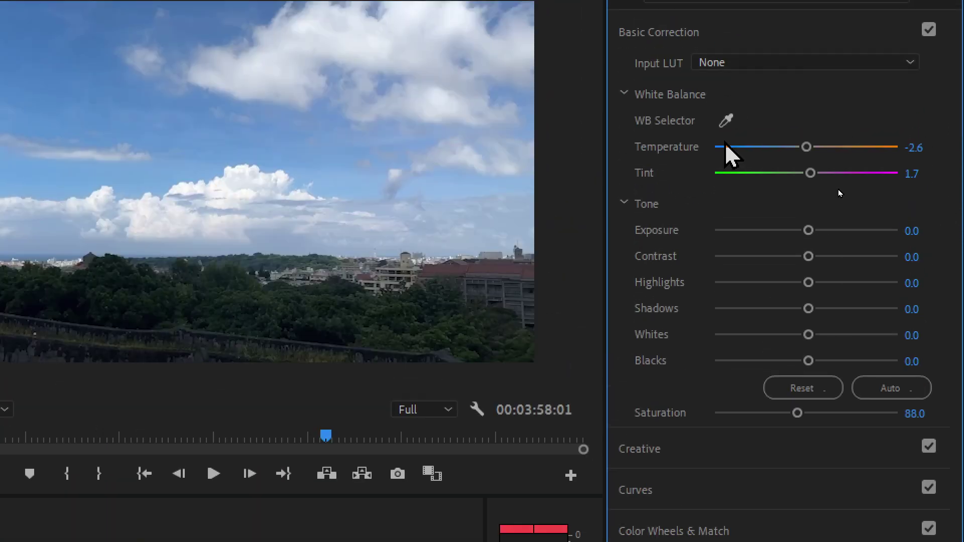
{"action": "left_click", "coordinate": [625, 205]}
{"action": "left_click", "coordinate": [625, 205]}
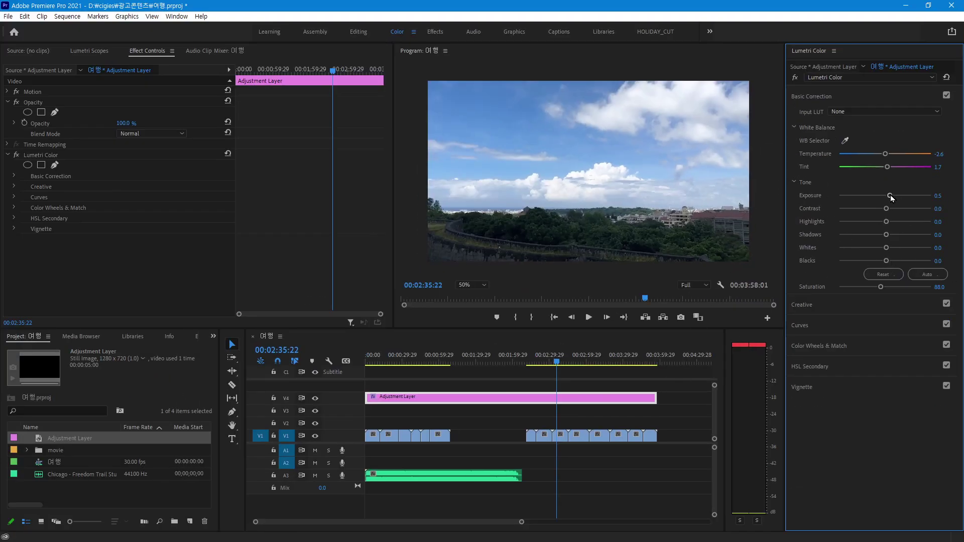
Raise Exposure to 2.8, Saturation to 122.8 and Contrast to 53.3.
{"action": "left_click_drag", "start_coordinate": [890, 196], "coordinate": [908, 198]}
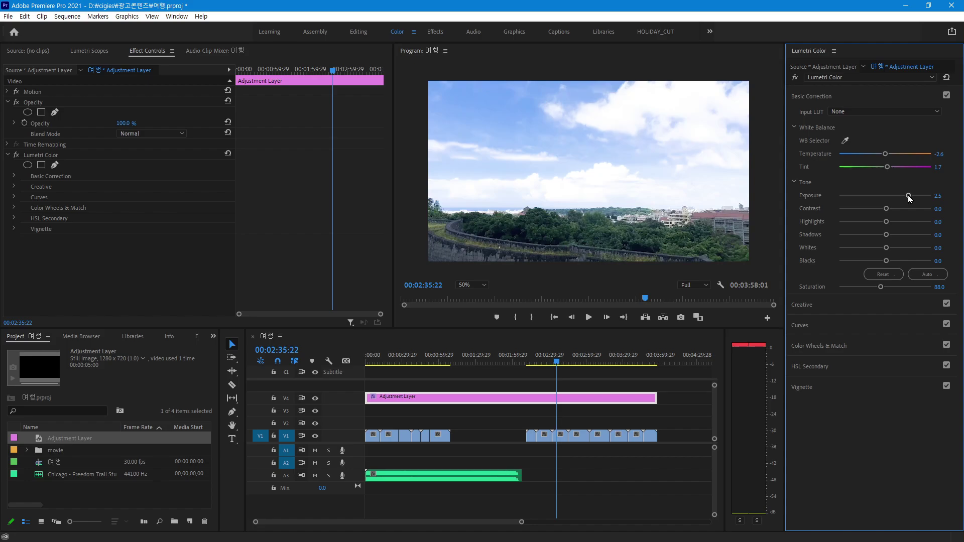
{"action": "left_click_drag", "start_coordinate": [909, 197], "coordinate": [913, 199]}
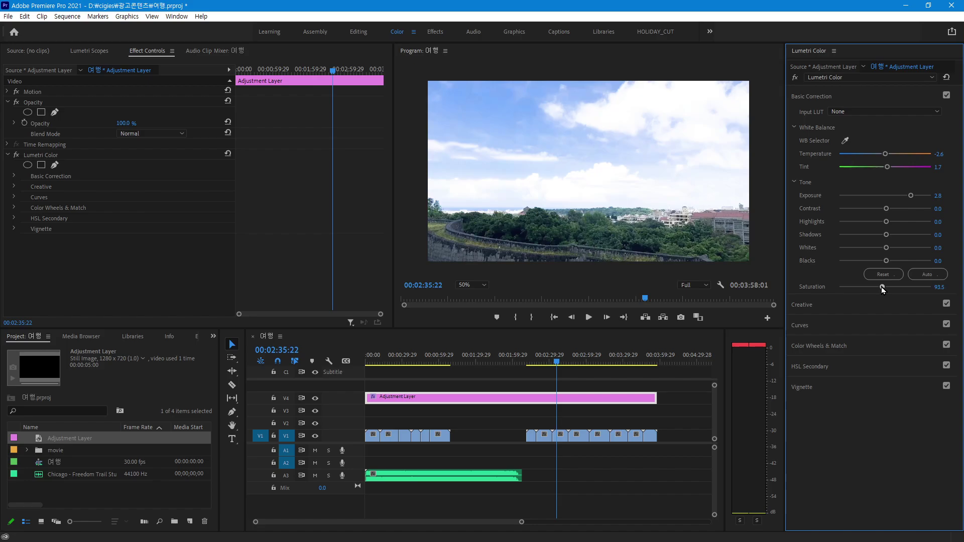
{"action": "left_click_drag", "start_coordinate": [883, 287], "coordinate": [893, 288]}
{"action": "left_click_drag", "start_coordinate": [887, 209], "coordinate": [898, 209]}
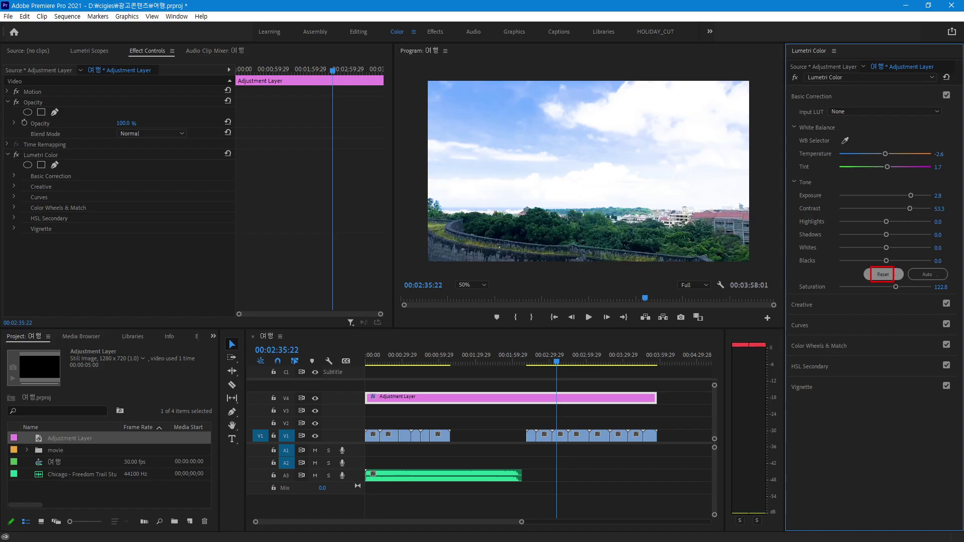
{"action": "left_click", "coordinate": [882, 273]}
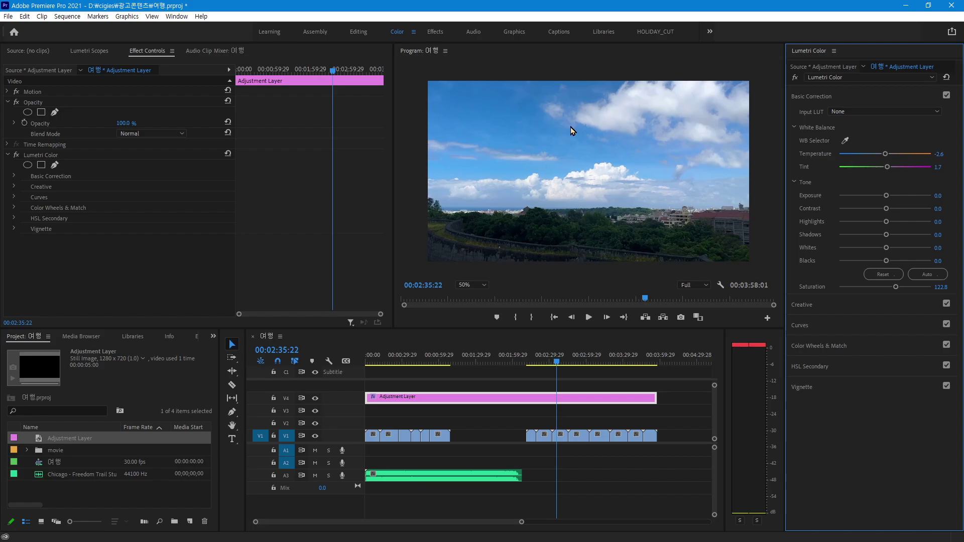
{"action": "key", "text": "ctrl+z"}
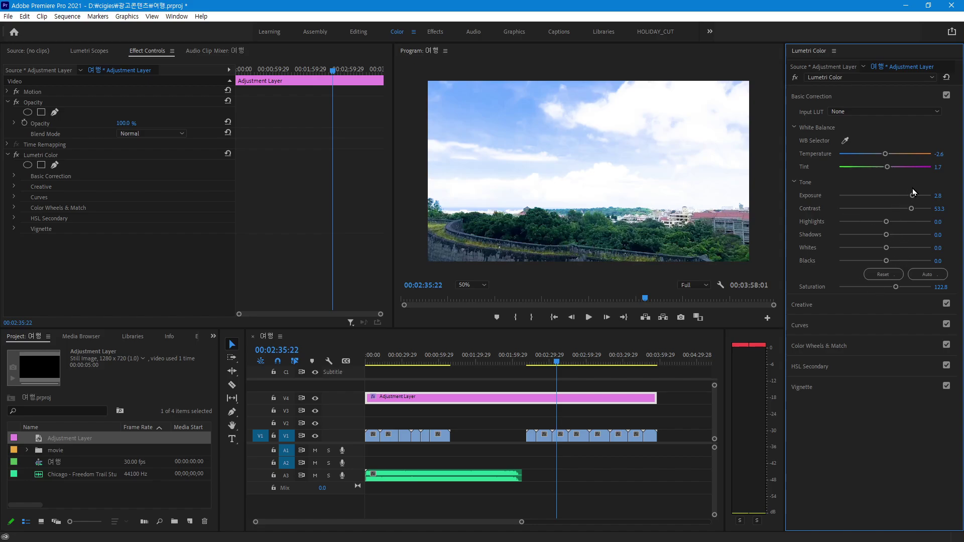
{"action": "left_click", "coordinate": [947, 96]}
{"action": "left_click", "coordinate": [947, 96]}
{"action": "left_click", "coordinate": [947, 96]}
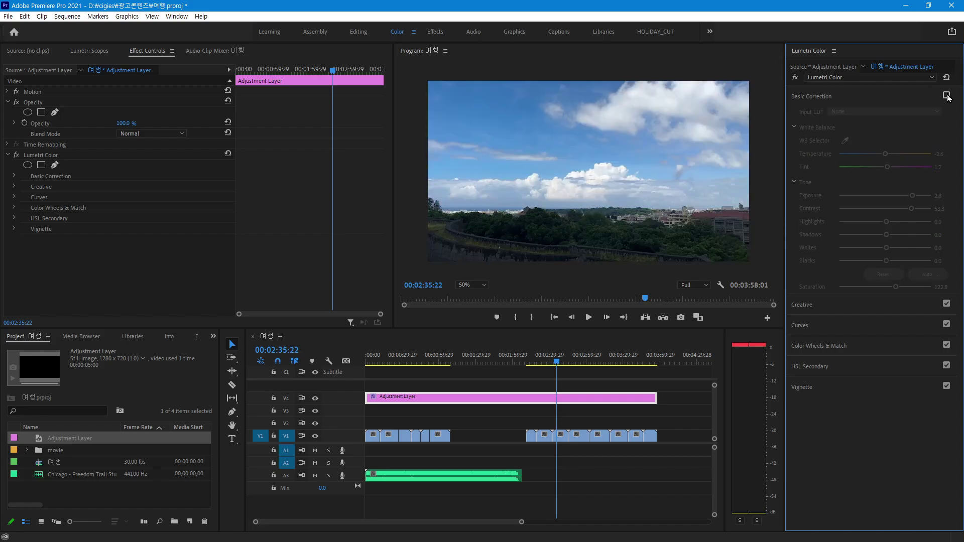
{"action": "left_click", "coordinate": [947, 96]}
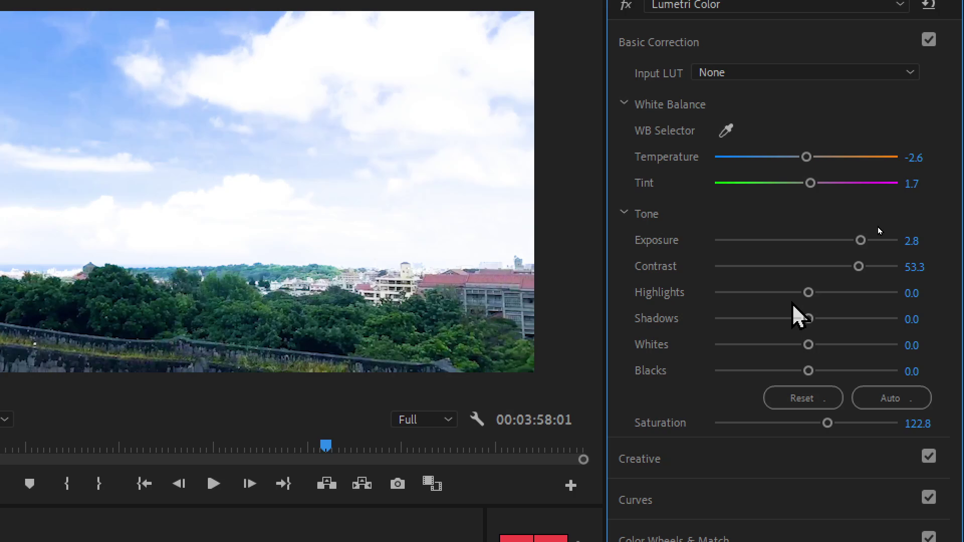
Set Highlights 1.1, Exposure 2.7, Shadows 12.0, Whites 41.3 and Blacks -38.0.
{"action": "left_click_drag", "start_coordinate": [810, 294], "coordinate": [828, 311]}
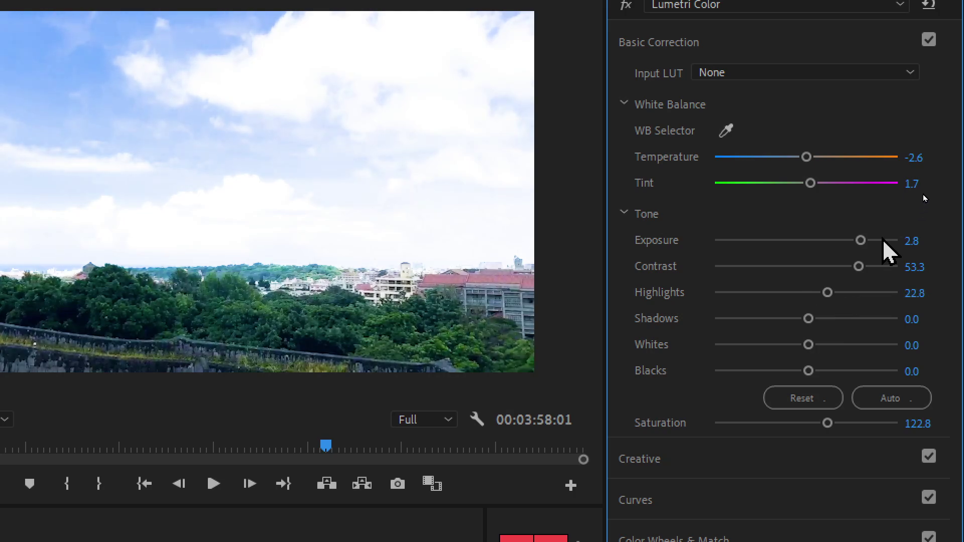
{"action": "mouse_move", "coordinate": [860, 241]}
{"action": "left_mouse_down"}
{"action": "mouse_move", "coordinate": [885, 241]}
{"action": "mouse_move", "coordinate": [842, 242]}
{"action": "mouse_move", "coordinate": [856, 240]}
{"action": "left_mouse_up"}
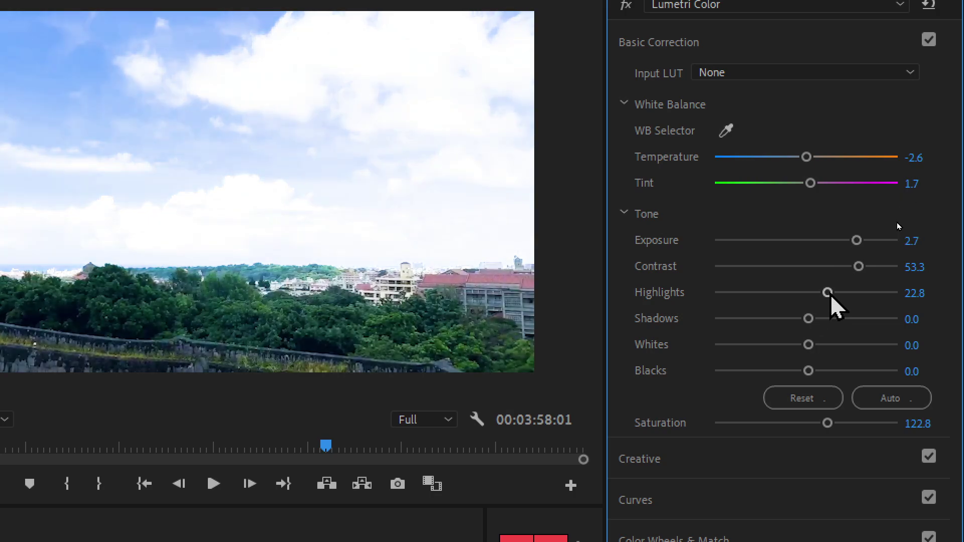
{"action": "mouse_move", "coordinate": [828, 292]}
{"action": "left_mouse_down"}
{"action": "mouse_move", "coordinate": [840, 293]}
{"action": "mouse_move", "coordinate": [731, 302]}
{"action": "mouse_move", "coordinate": [889, 328]}
{"action": "mouse_move", "coordinate": [754, 344]}
{"action": "mouse_move", "coordinate": [862, 342]}
{"action": "mouse_move", "coordinate": [841, 336]}
{"action": "left_mouse_up"}
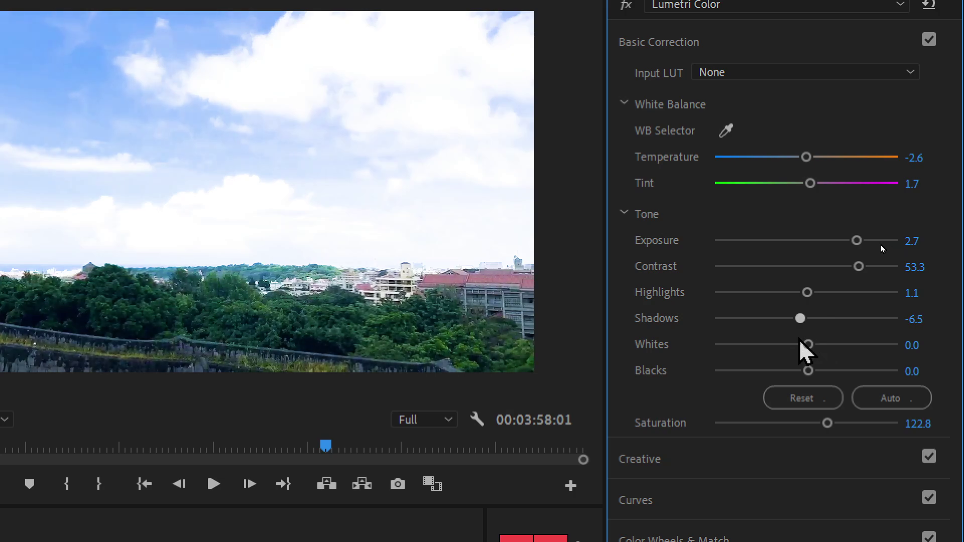
{"action": "mouse_move", "coordinate": [842, 338]}
{"action": "left_mouse_down"}
{"action": "mouse_move", "coordinate": [818, 348]}
{"action": "mouse_move", "coordinate": [847, 356]}
{"action": "mouse_move", "coordinate": [771, 372]}
{"action": "left_mouse_up"}
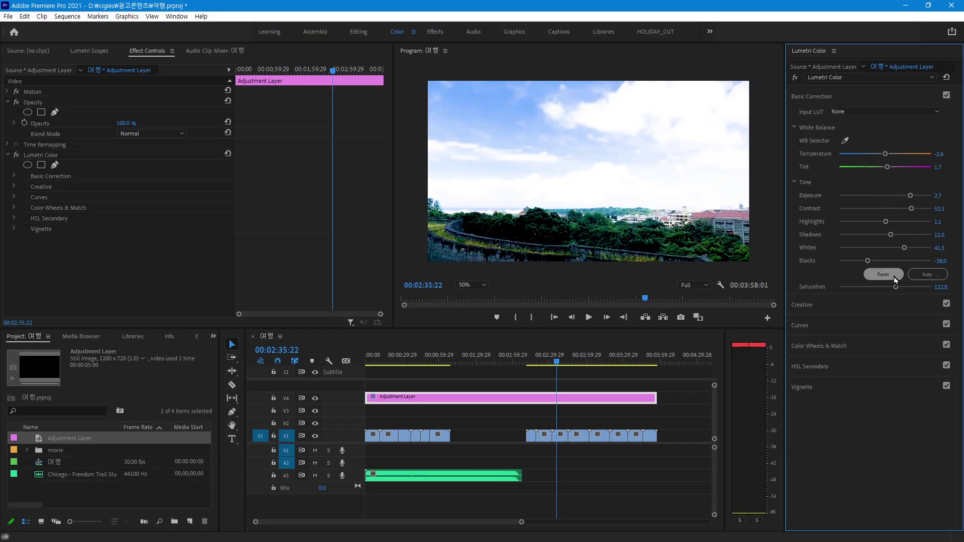
Reset the Tone sliders, sample white balance from the clouds, and nudge Exposure to 1.1.
{"action": "left_click", "coordinate": [894, 276]}
{"action": "left_click", "coordinate": [845, 141]}
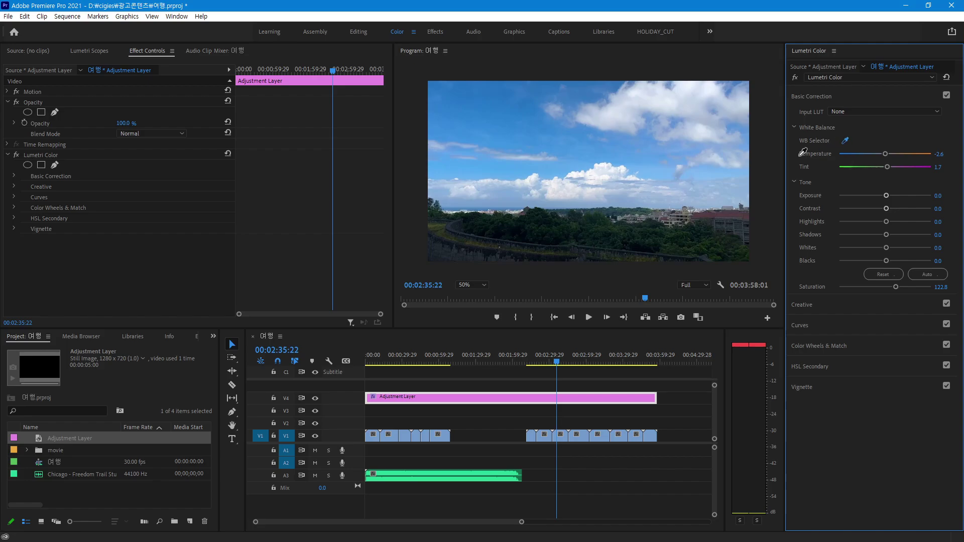
{"action": "left_click", "coordinate": [607, 180]}
{"action": "left_click_drag", "start_coordinate": [888, 196], "coordinate": [896, 195]}
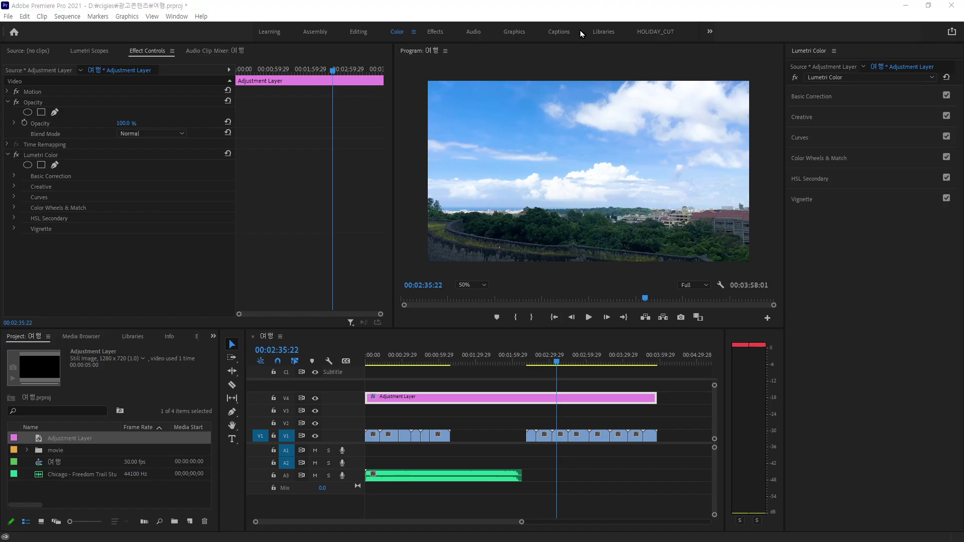
Review the Basic Correction values, then show the Creative section with Look None, intensity 100.
{"action": "left_click", "coordinate": [802, 117]}
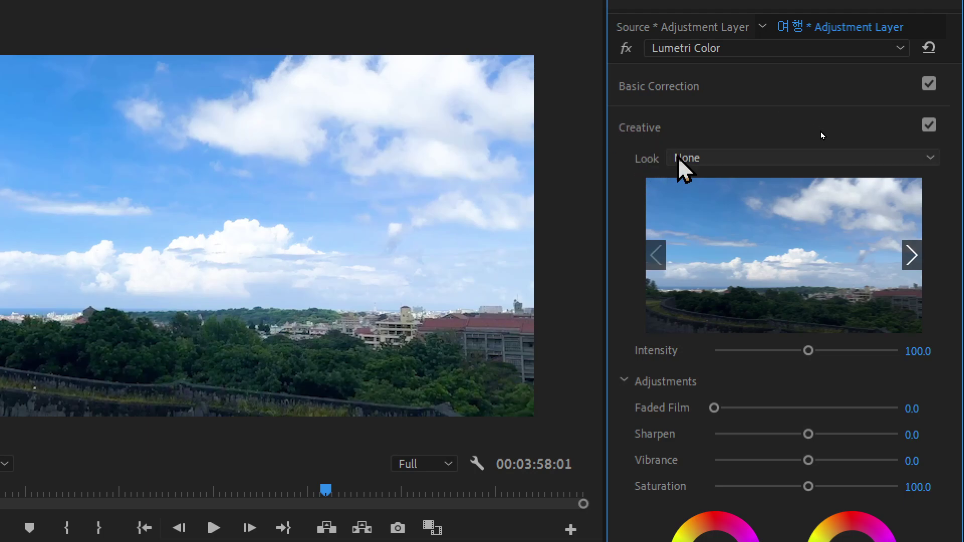
{"action": "left_click", "coordinate": [677, 93]}
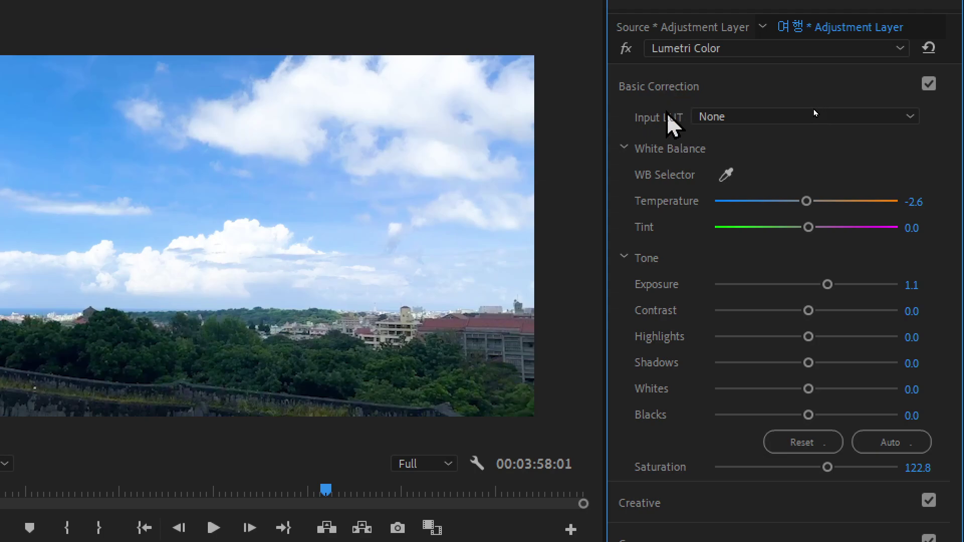
{"action": "left_click", "coordinate": [689, 91]}
{"action": "left_click", "coordinate": [657, 131]}
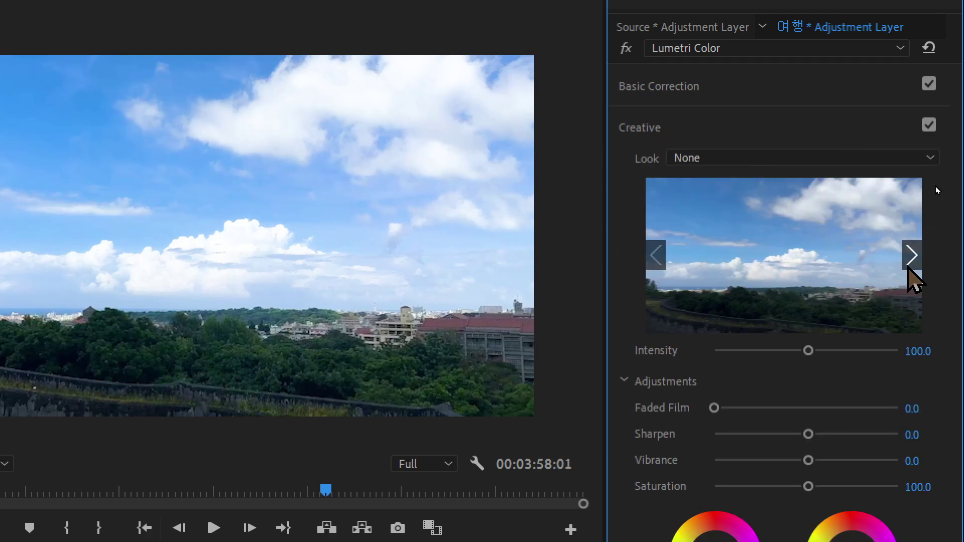
Browse the Creative film looks and apply Kodak 5218 Kodak 2383 (by Adobe).
{"action": "left_click", "coordinate": [911, 262]}
{"action": "left_click", "coordinate": [913, 260]}
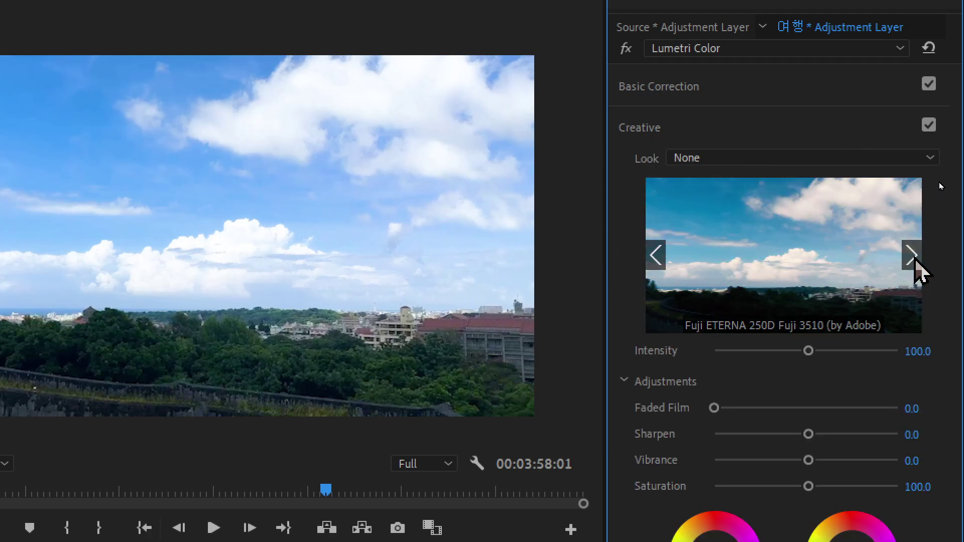
{"action": "left_click", "coordinate": [913, 259]}
{"action": "left_click", "coordinate": [913, 259]}
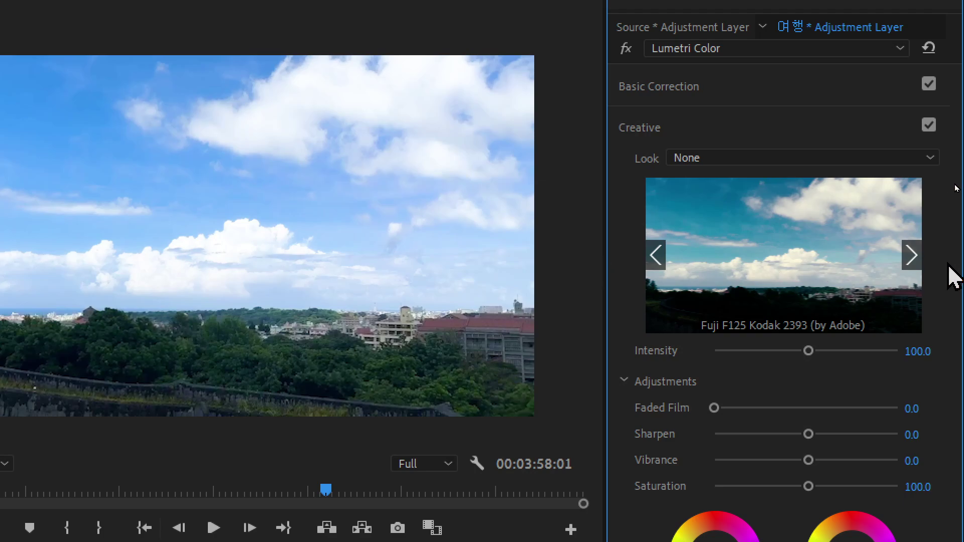
{"action": "left_click", "coordinate": [911, 254]}
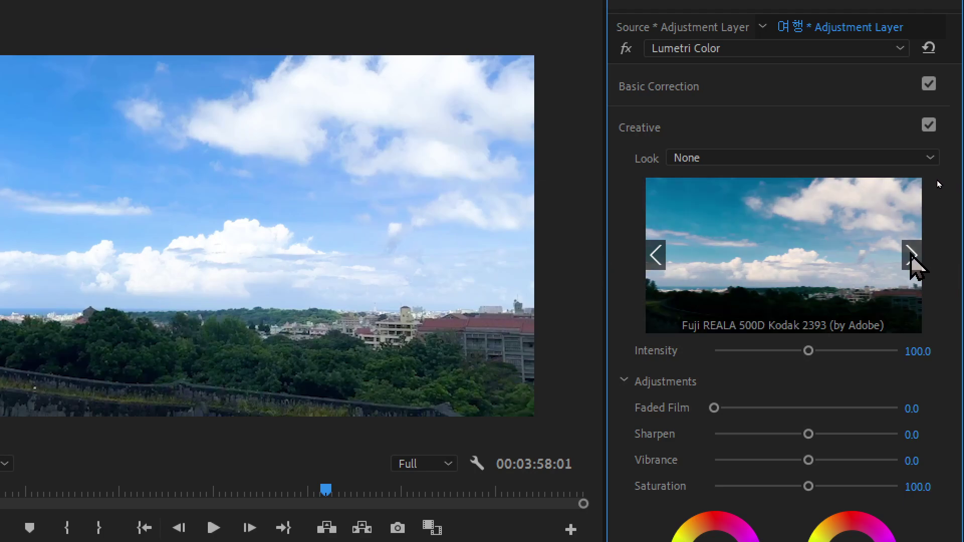
{"action": "left_click", "coordinate": [912, 255]}
{"action": "left_click", "coordinate": [912, 255]}
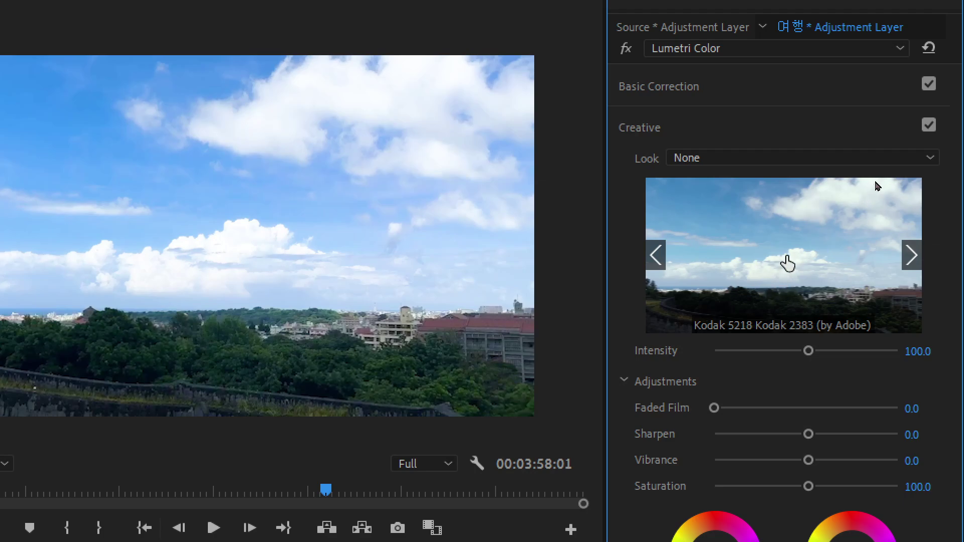
{"action": "left_click", "coordinate": [787, 262]}
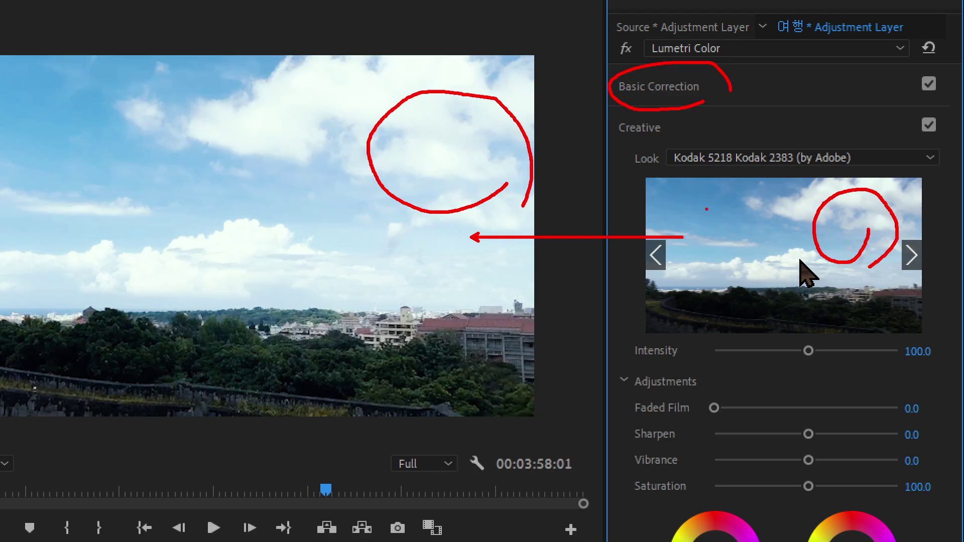
{"action": "key", "text": "Escape"}
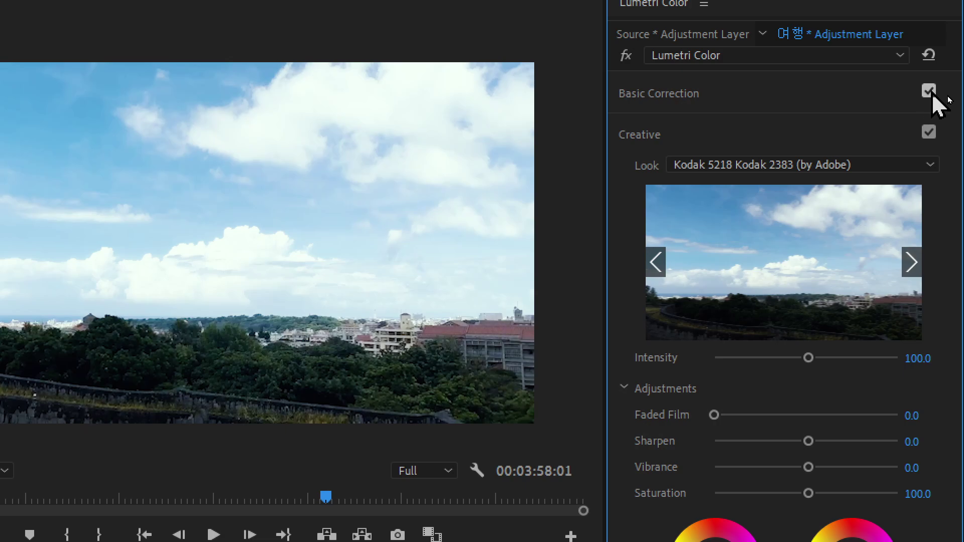
{"action": "left_click", "coordinate": [930, 92]}
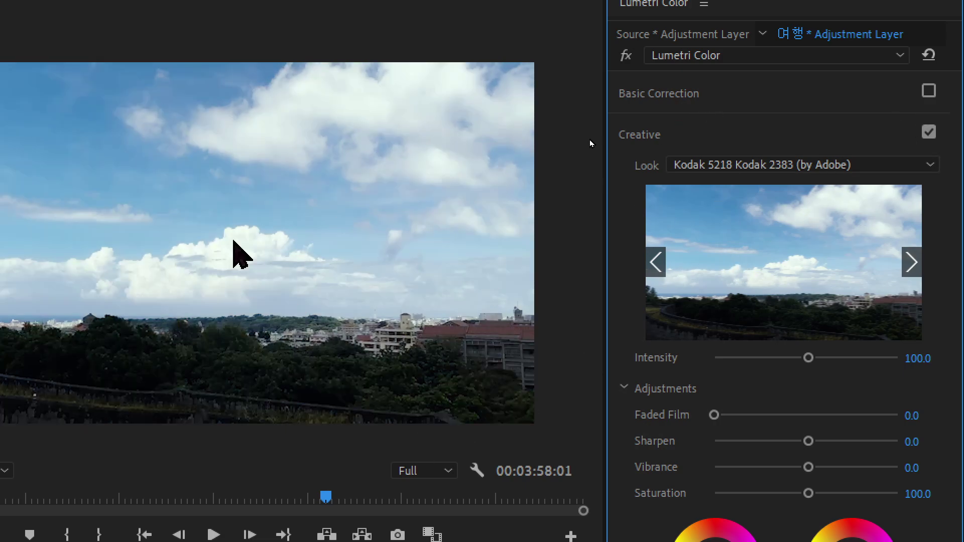
{"action": "left_click", "coordinate": [934, 98]}
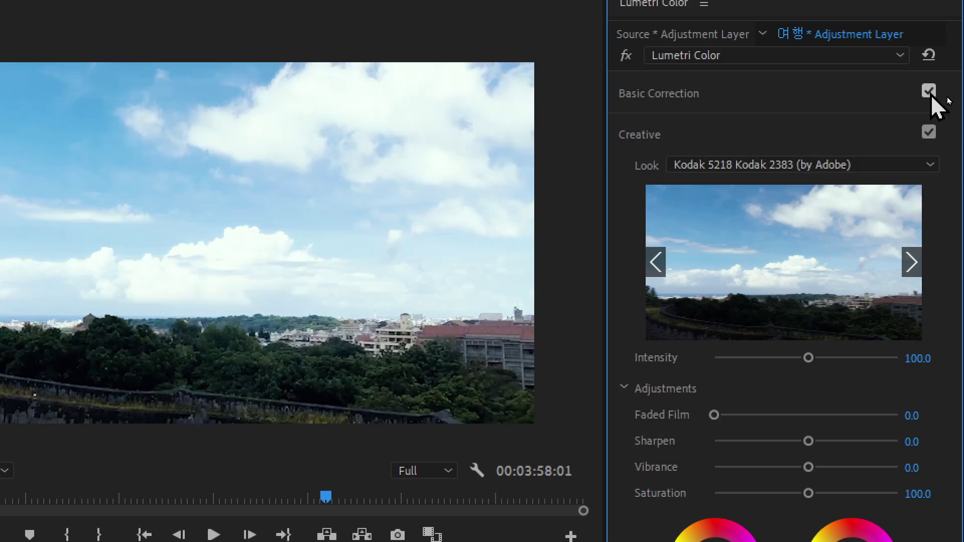
{"action": "left_click", "coordinate": [930, 91]}
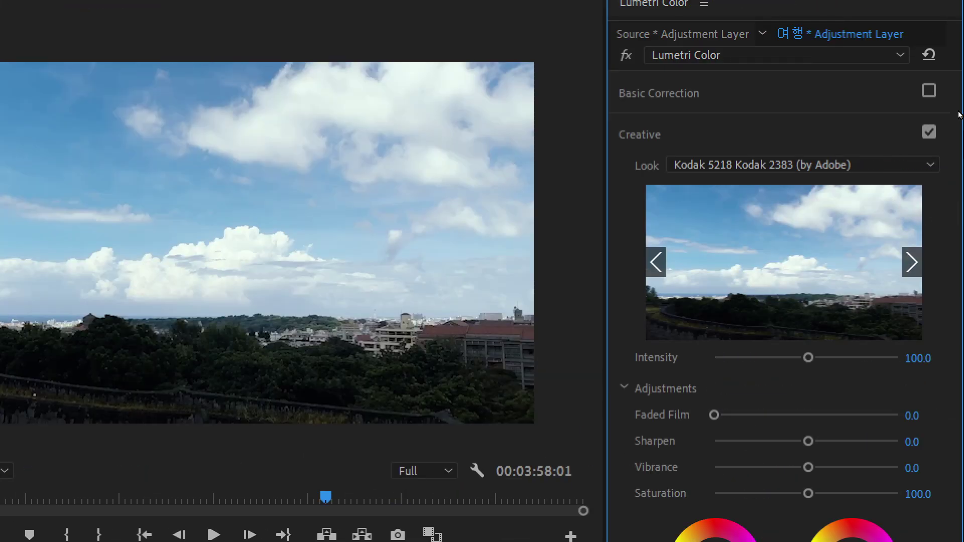
{"action": "left_click", "coordinate": [929, 92]}
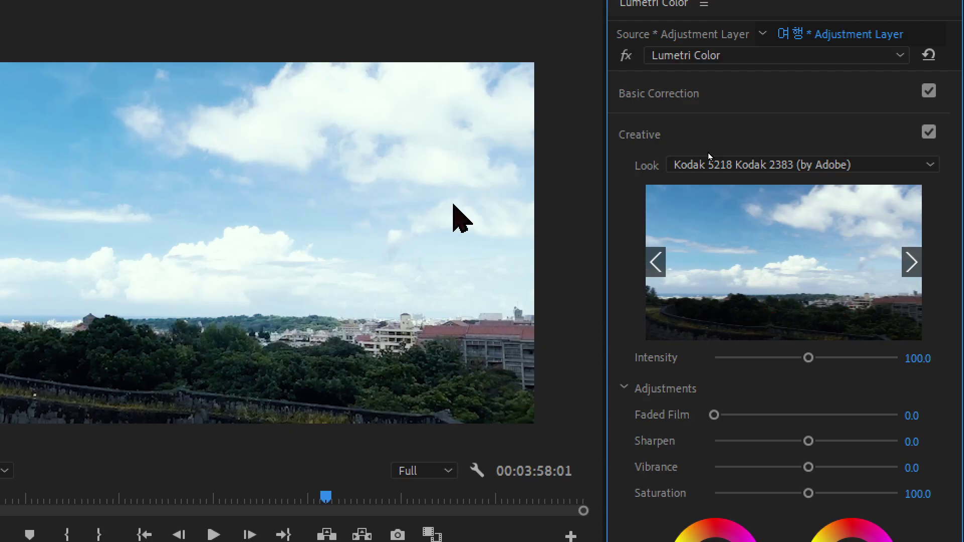
Lower the Kodak 5218 Kodak 2383 look's Intensity from 100 to 77.2.
{"action": "mouse_move", "coordinate": [808, 357]}
{"action": "left_mouse_down"}
{"action": "mouse_move", "coordinate": [722, 358]}
{"action": "mouse_move", "coordinate": [852, 358]}
{"action": "mouse_move", "coordinate": [757, 347]}
{"action": "mouse_move", "coordinate": [826, 358]}
{"action": "left_mouse_up"}
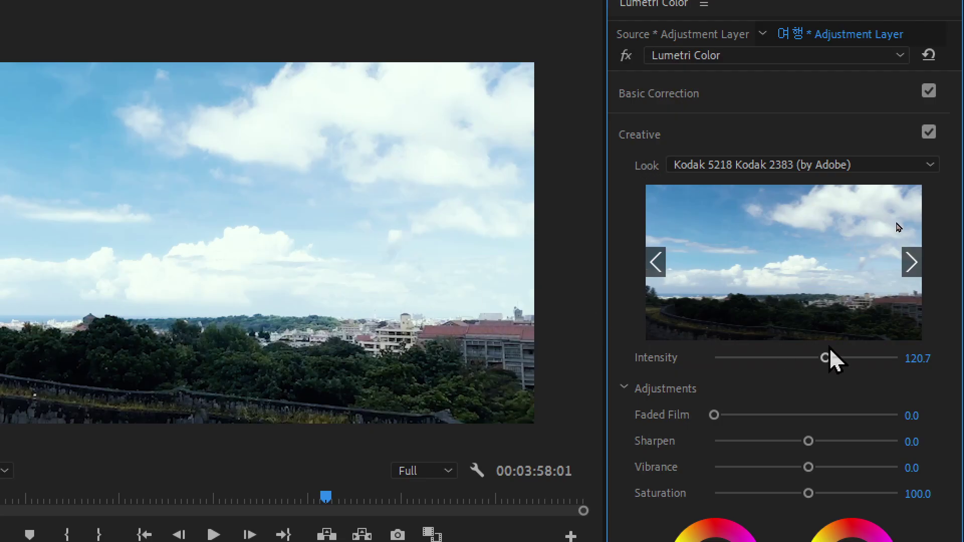
{"action": "left_click", "coordinate": [808, 357]}
{"action": "mouse_move", "coordinate": [809, 358]}
{"action": "left_mouse_down"}
{"action": "mouse_move", "coordinate": [732, 358]}
{"action": "mouse_move", "coordinate": [857, 358]}
{"action": "mouse_move", "coordinate": [722, 358]}
{"action": "mouse_move", "coordinate": [785, 357]}
{"action": "left_mouse_up"}
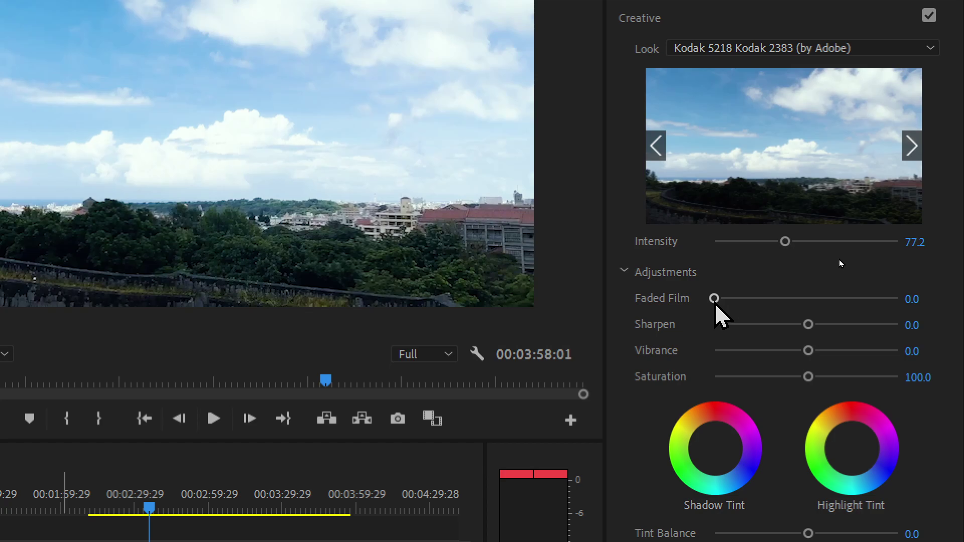
Set Faded Film to 49.5 and pull Sharpen into negative values.
{"action": "mouse_move", "coordinate": [714, 301]}
{"action": "left_mouse_down"}
{"action": "mouse_move", "coordinate": [799, 299]}
{"action": "mouse_move", "coordinate": [740, 299]}
{"action": "mouse_move", "coordinate": [766, 307]}
{"action": "left_mouse_up"}
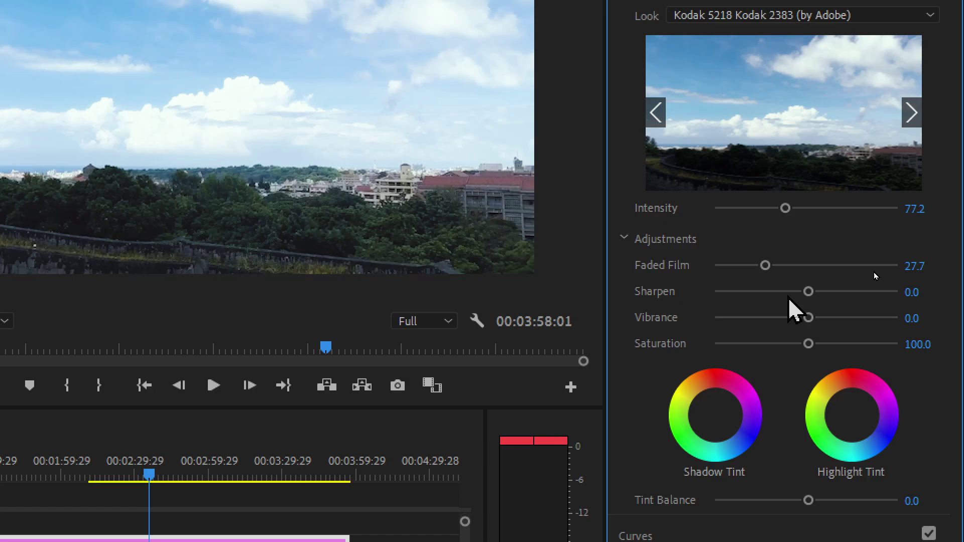
{"action": "left_click_drag", "start_coordinate": [765, 266], "coordinate": [895, 266]}
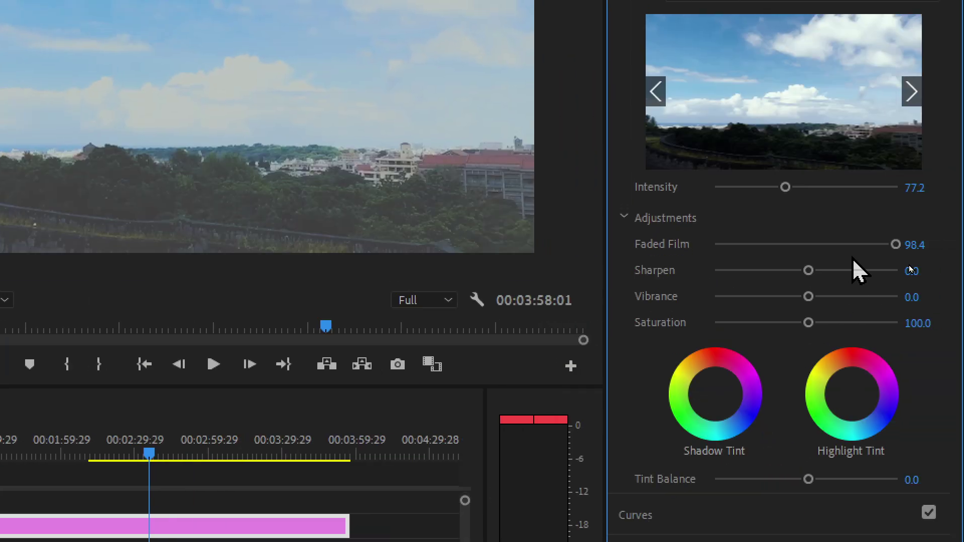
{"action": "mouse_move", "coordinate": [895, 244]}
{"action": "left_mouse_down"}
{"action": "mouse_move", "coordinate": [815, 245]}
{"action": "mouse_move", "coordinate": [804, 256]}
{"action": "left_mouse_up"}
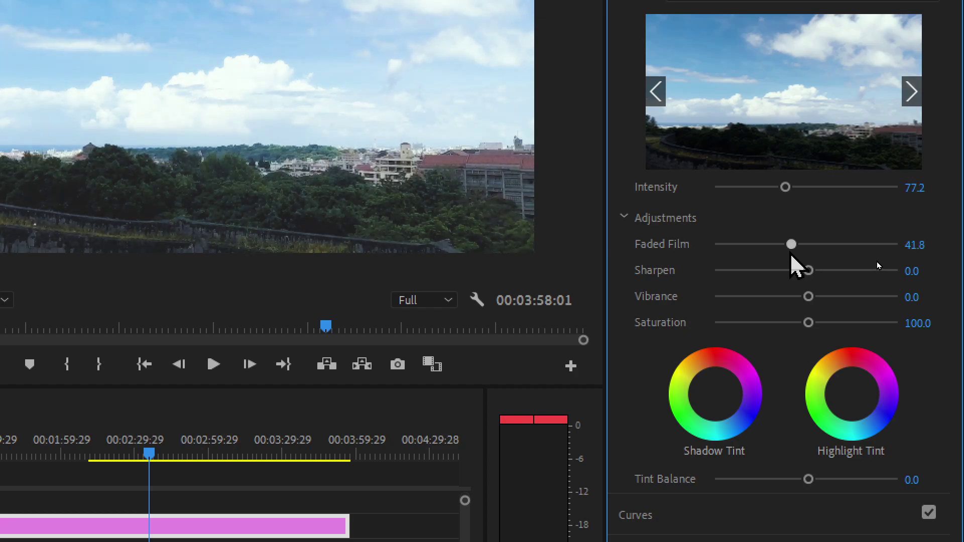
{"action": "left_click_drag", "start_coordinate": [809, 271], "coordinate": [741, 271]}
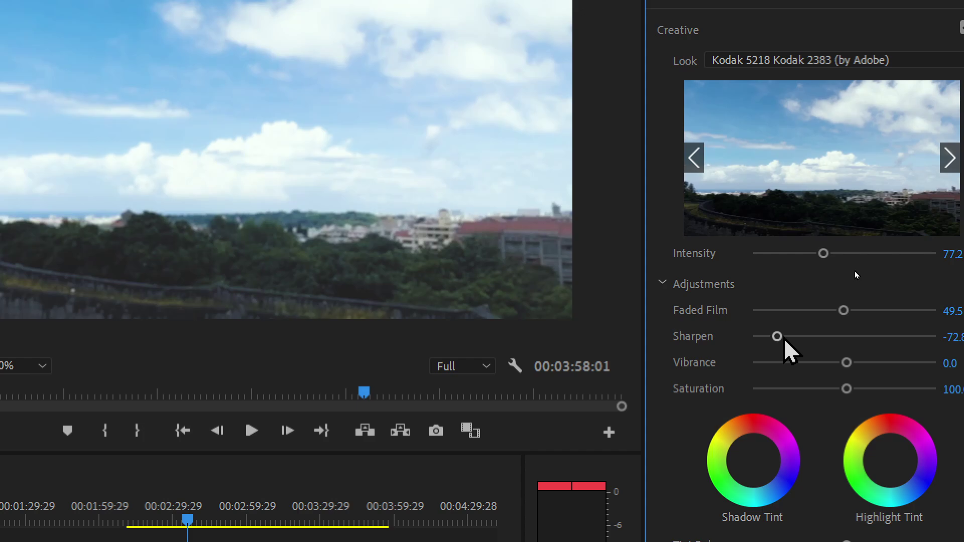
Settle Sharpen at 14.1 and raise Vibrance to 20.7, keeping Faded Film at 49.5.
{"action": "mouse_move", "coordinate": [784, 336]}
{"action": "left_mouse_down"}
{"action": "mouse_move", "coordinate": [887, 337]}
{"action": "mouse_move", "coordinate": [844, 338]}
{"action": "left_mouse_up"}
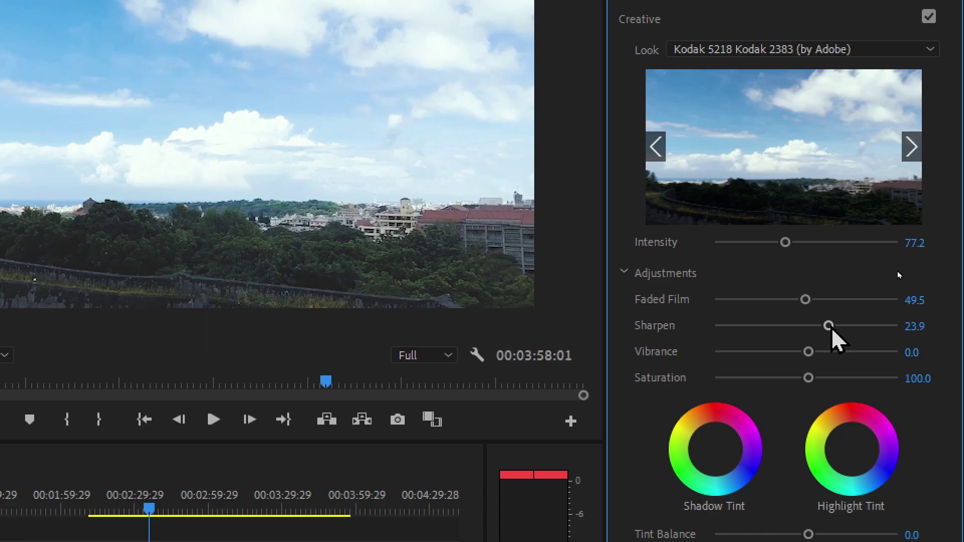
{"action": "left_click_drag", "start_coordinate": [844, 336], "coordinate": [910, 333]}
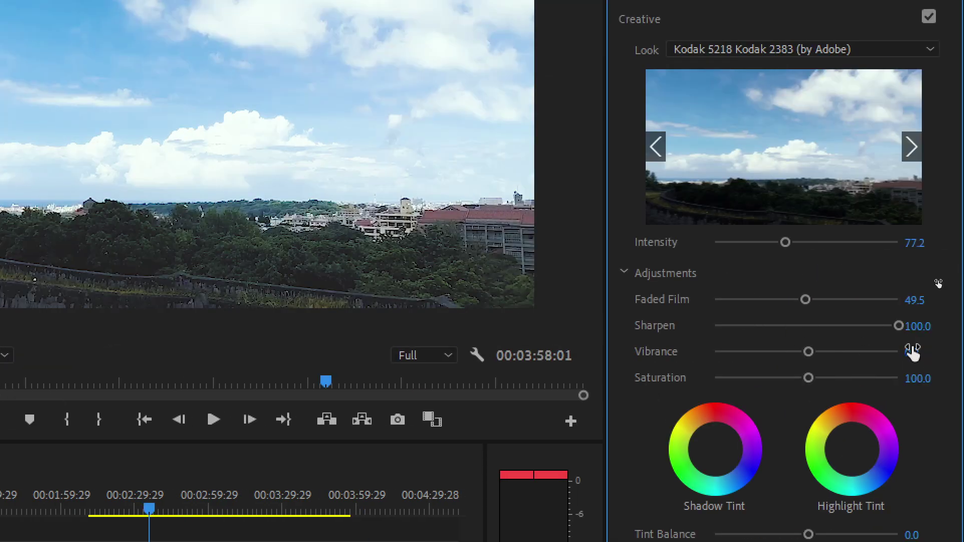
{"action": "mouse_move", "coordinate": [900, 329]}
{"action": "left_mouse_down"}
{"action": "mouse_move", "coordinate": [786, 358]}
{"action": "mouse_move", "coordinate": [798, 362]}
{"action": "left_mouse_up"}
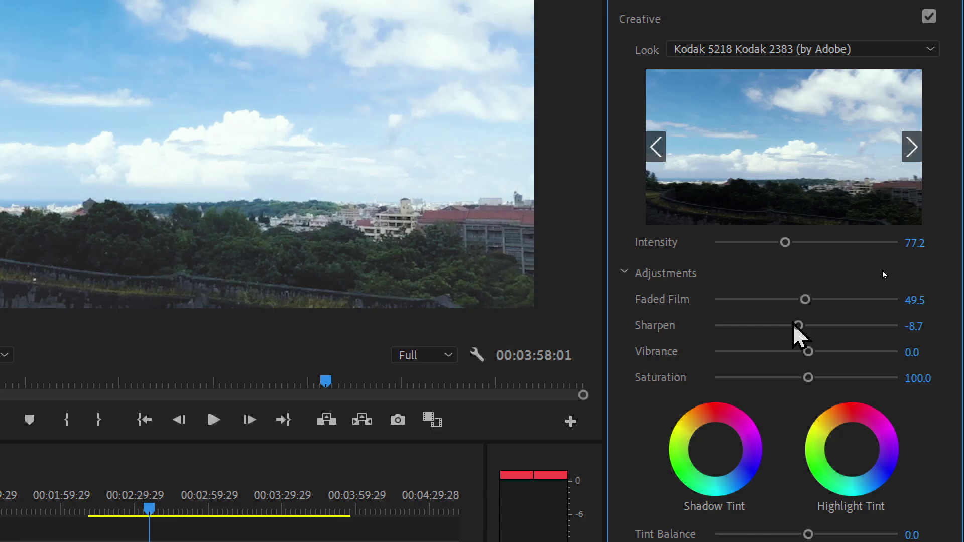
{"action": "left_click_drag", "start_coordinate": [795, 325], "coordinate": [819, 329]}
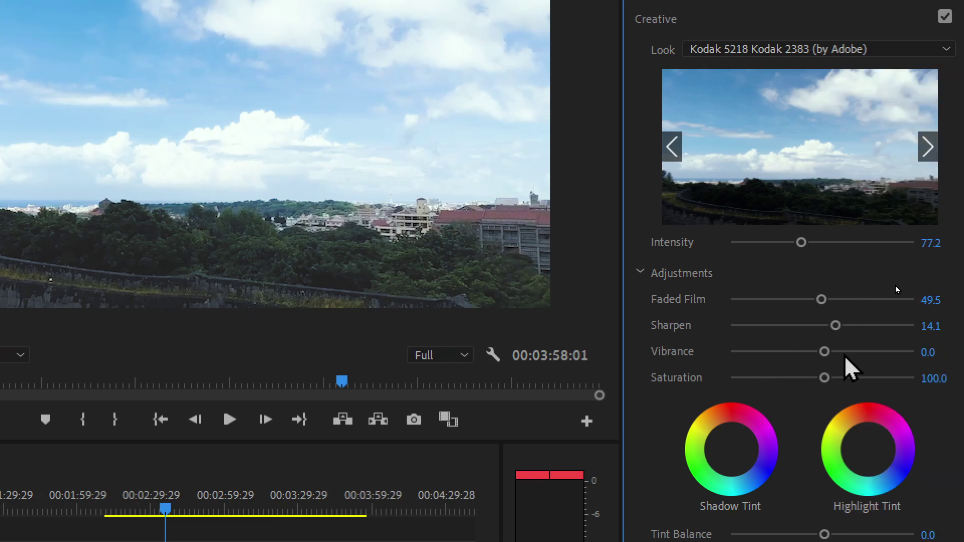
{"action": "left_click_drag", "start_coordinate": [923, 352], "coordinate": [960, 352]}
Drag Creative Vibrance down to -40.2 and Creative Saturation up to 134.8.
{"action": "mouse_move", "coordinate": [848, 353]}
{"action": "left_mouse_down"}
{"action": "mouse_move", "coordinate": [810, 352]}
{"action": "mouse_move", "coordinate": [824, 353]}
{"action": "left_mouse_up"}
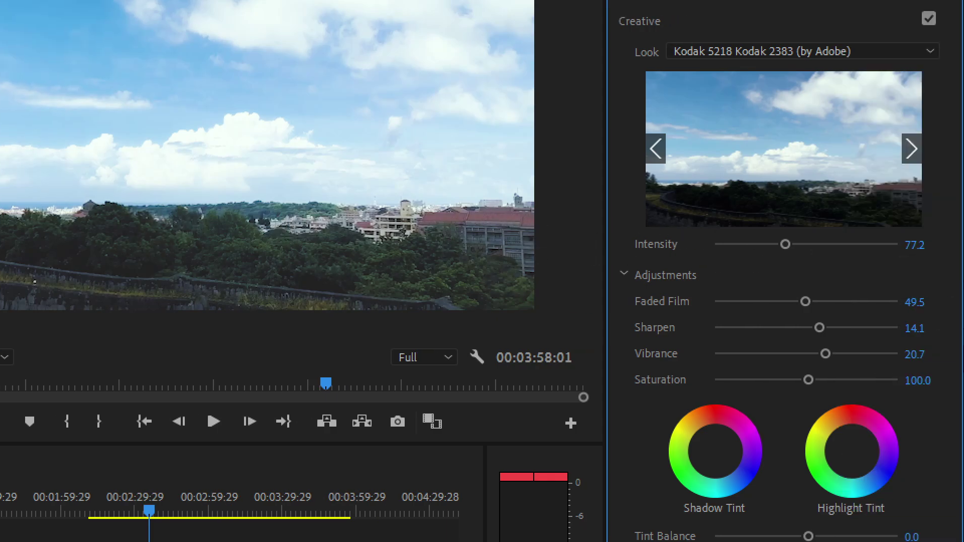
{"action": "mouse_move", "coordinate": [826, 353]}
{"action": "left_mouse_down"}
{"action": "mouse_move", "coordinate": [809, 353]}
{"action": "mouse_move", "coordinate": [828, 344]}
{"action": "mouse_move", "coordinate": [775, 352]}
{"action": "mouse_move", "coordinate": [812, 348]}
{"action": "left_mouse_up"}
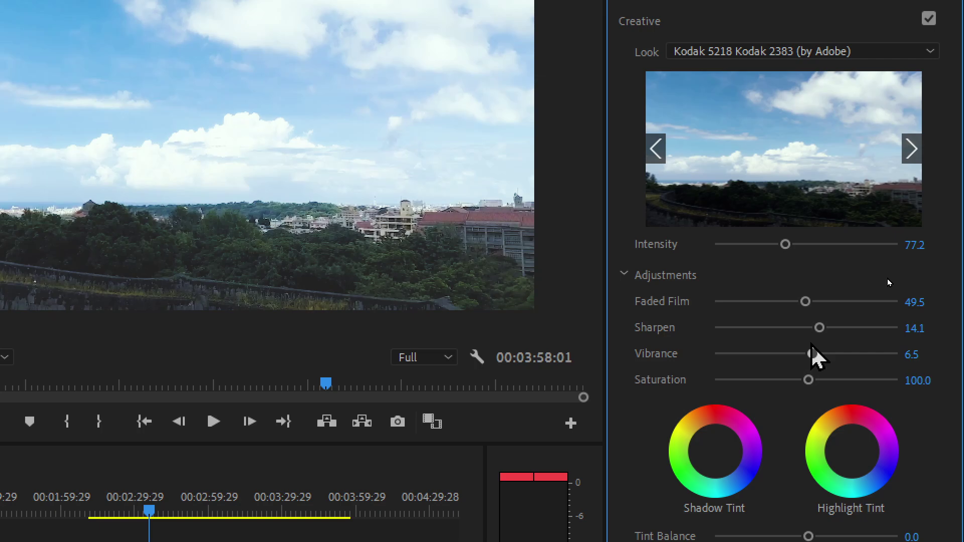
{"action": "mouse_move", "coordinate": [812, 342]}
{"action": "left_mouse_down"}
{"action": "mouse_move", "coordinate": [819, 364]}
{"action": "mouse_move", "coordinate": [768, 355]}
{"action": "left_mouse_up"}
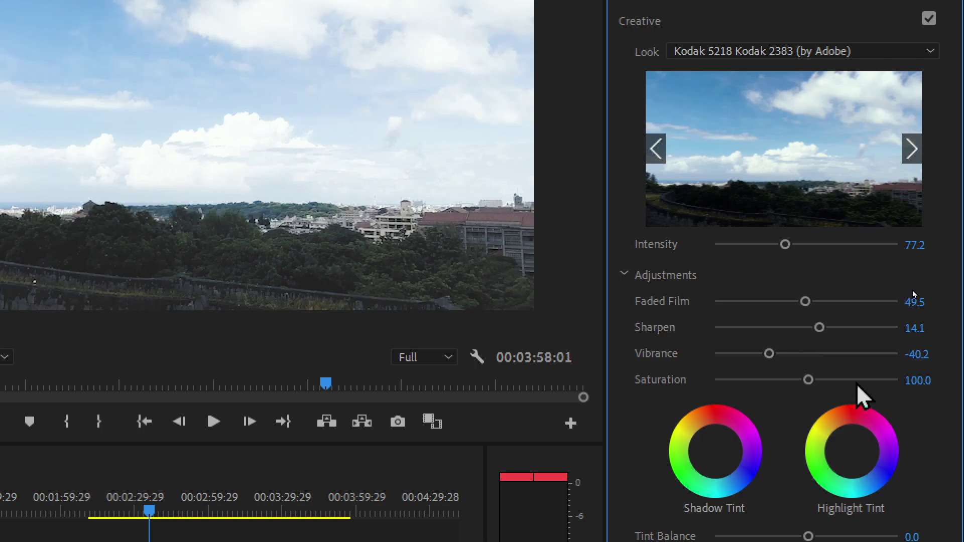
{"action": "mouse_move", "coordinate": [808, 380]}
{"action": "left_mouse_down"}
{"action": "mouse_move", "coordinate": [770, 380]}
{"action": "mouse_move", "coordinate": [831, 390]}
{"action": "mouse_move", "coordinate": [802, 399]}
{"action": "left_mouse_up"}
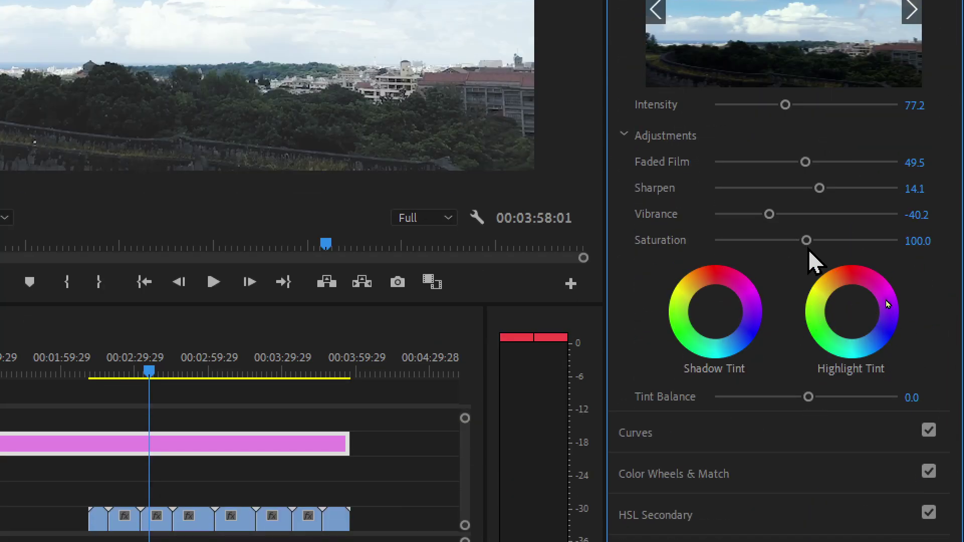
{"action": "mouse_move", "coordinate": [810, 241]}
{"action": "left_mouse_down"}
{"action": "mouse_move", "coordinate": [818, 258]}
{"action": "mouse_move", "coordinate": [839, 259]}
{"action": "left_mouse_up"}
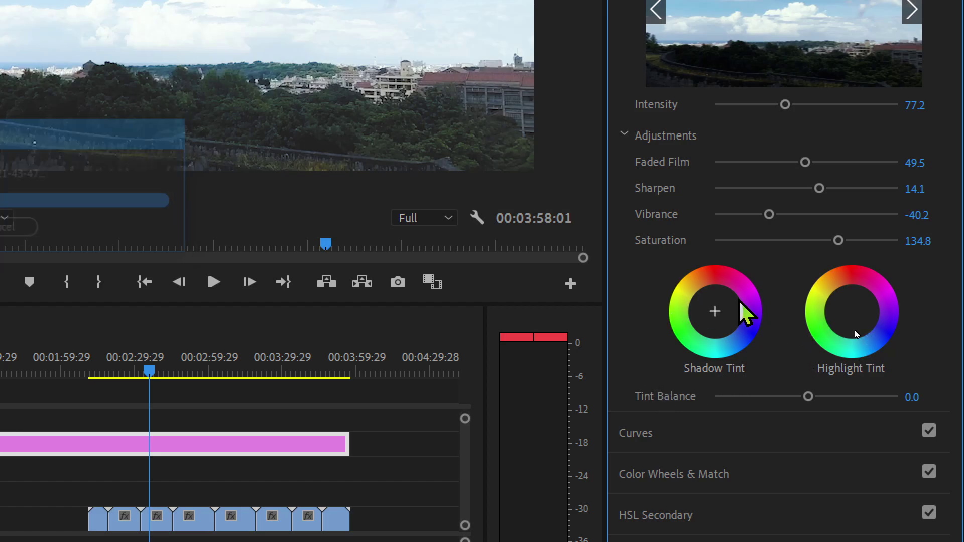
Try red and magenta shadow tints and a purple highlight tint on the tint wheels.
{"action": "left_click_drag", "start_coordinate": [726, 285], "coordinate": [717, 278]}
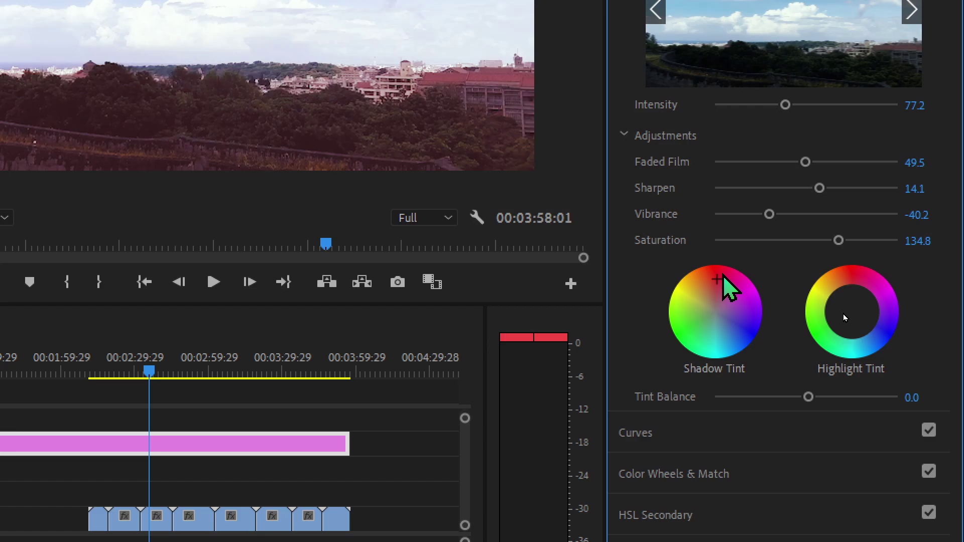
{"action": "double_click", "coordinate": [713, 304]}
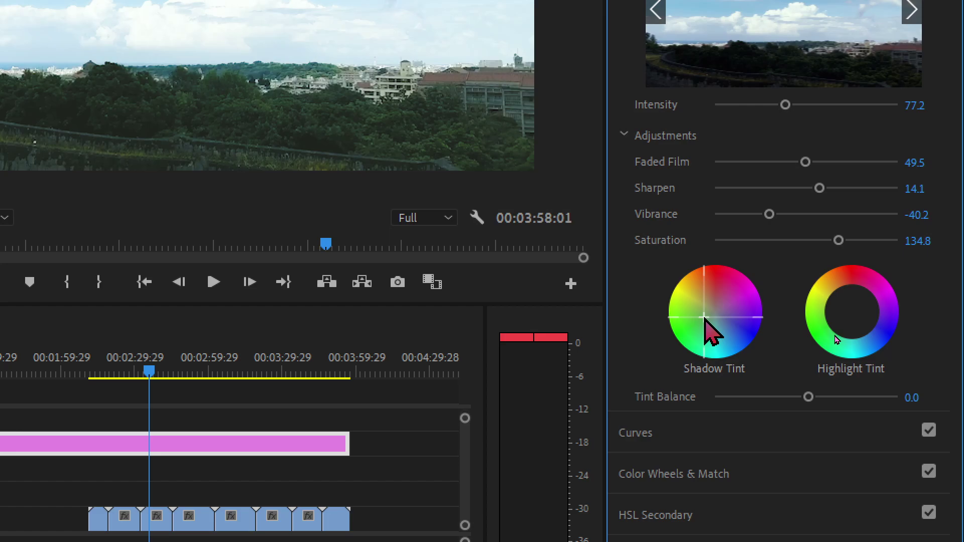
{"action": "left_click_drag", "start_coordinate": [693, 319], "coordinate": [714, 288]}
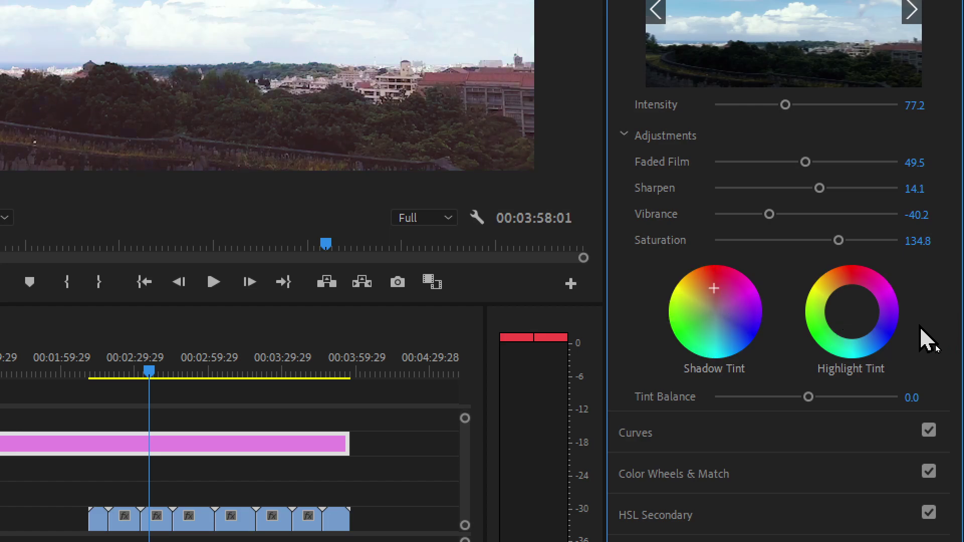
{"action": "mouse_move", "coordinate": [882, 342]}
{"action": "left_mouse_down"}
{"action": "mouse_move", "coordinate": [861, 285]}
{"action": "mouse_move", "coordinate": [847, 276]}
{"action": "left_mouse_up"}
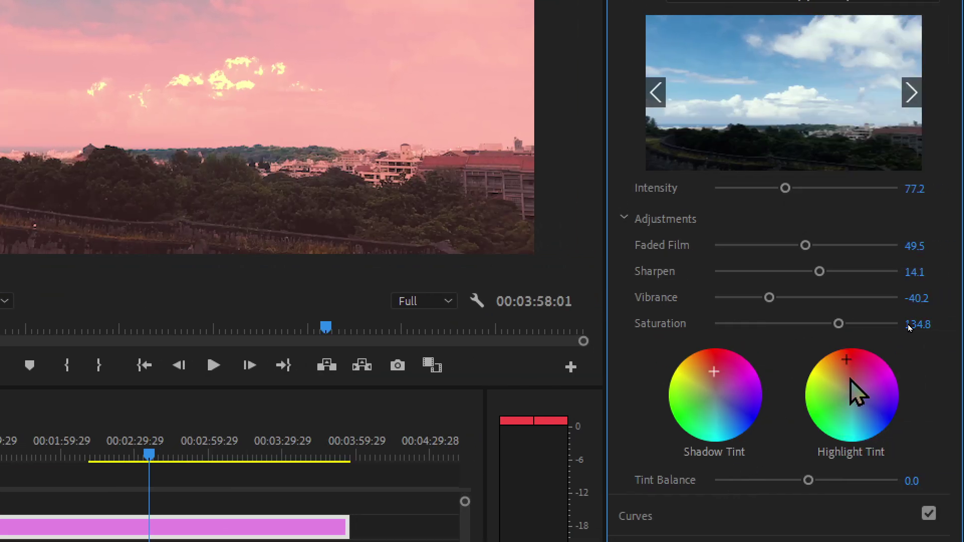
{"action": "left_click_drag", "start_coordinate": [961, 359], "coordinate": [963, 379]}
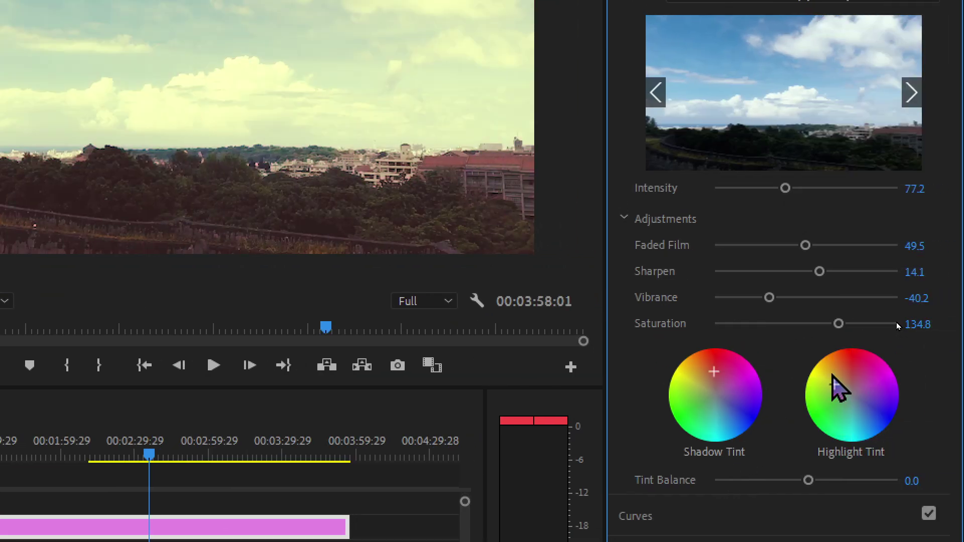
{"action": "mouse_move", "coordinate": [839, 394]}
{"action": "left_mouse_down"}
{"action": "mouse_move", "coordinate": [860, 389]}
{"action": "mouse_move", "coordinate": [832, 377]}
{"action": "left_mouse_up"}
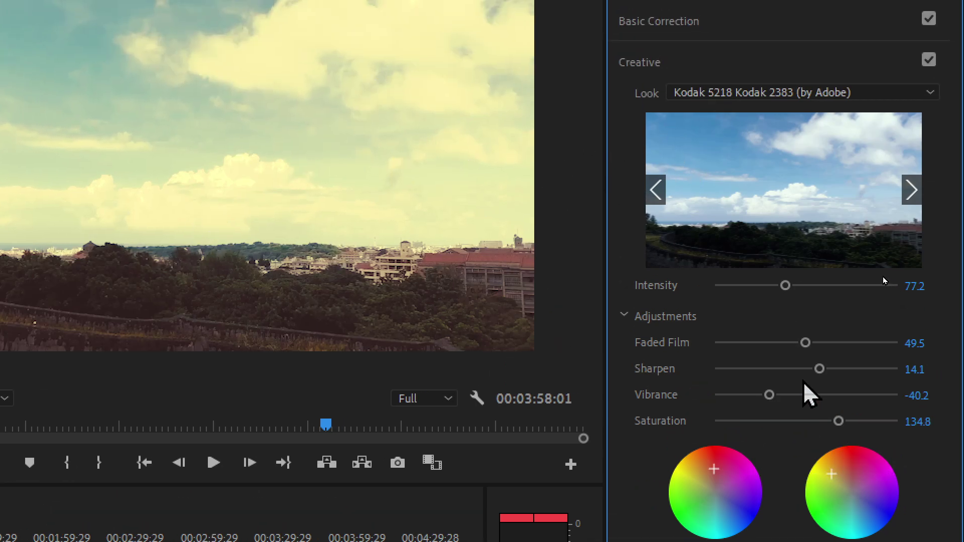
Lower Sharpen from 14.1 to 1.1 and reset both tint wheels to neutral.
{"action": "left_click_drag", "start_coordinate": [819, 376], "coordinate": [808, 377]}
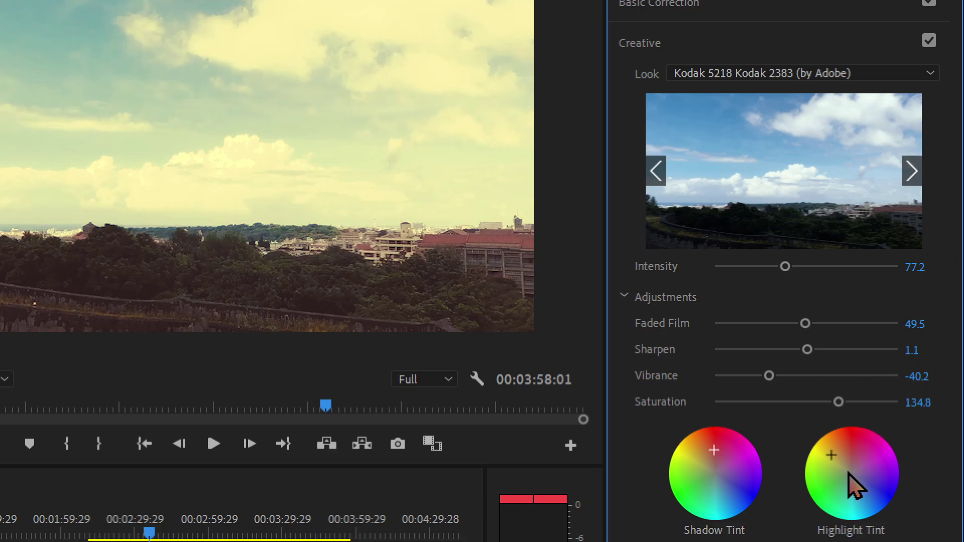
{"action": "double_click", "coordinate": [853, 492]}
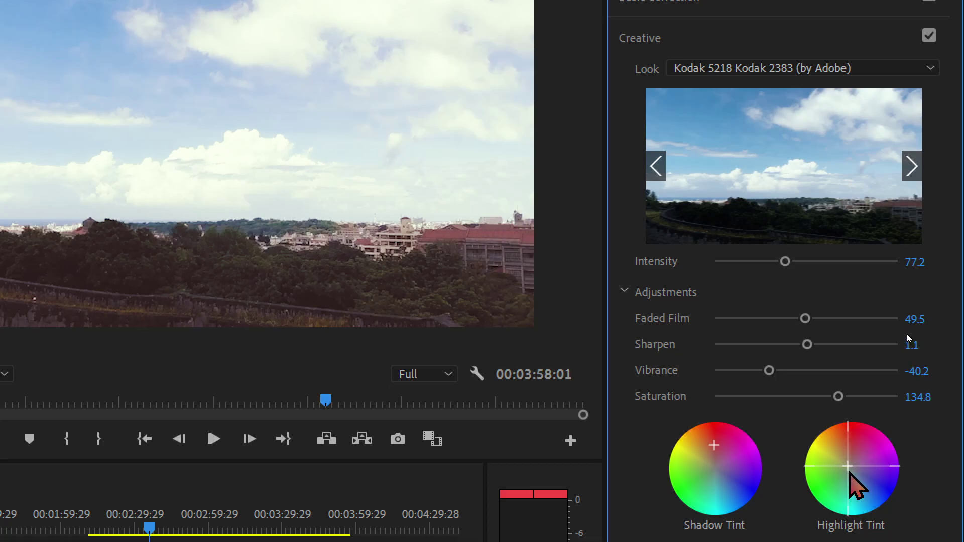
{"action": "double_click", "coordinate": [716, 461]}
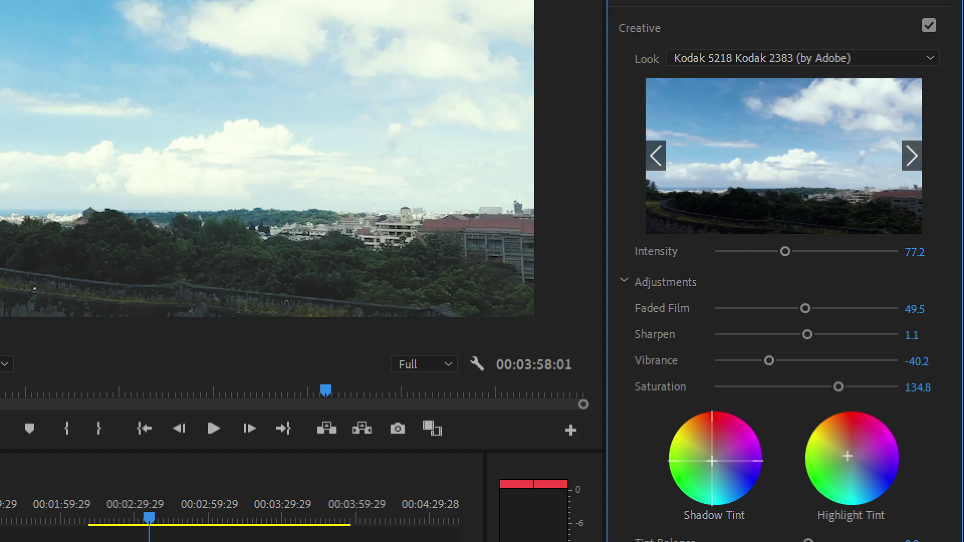
Nudge the shadow tint slightly off neutral and set Tint Balance to 4.3.
{"action": "left_click_drag", "start_coordinate": [727, 463], "coordinate": [727, 465]}
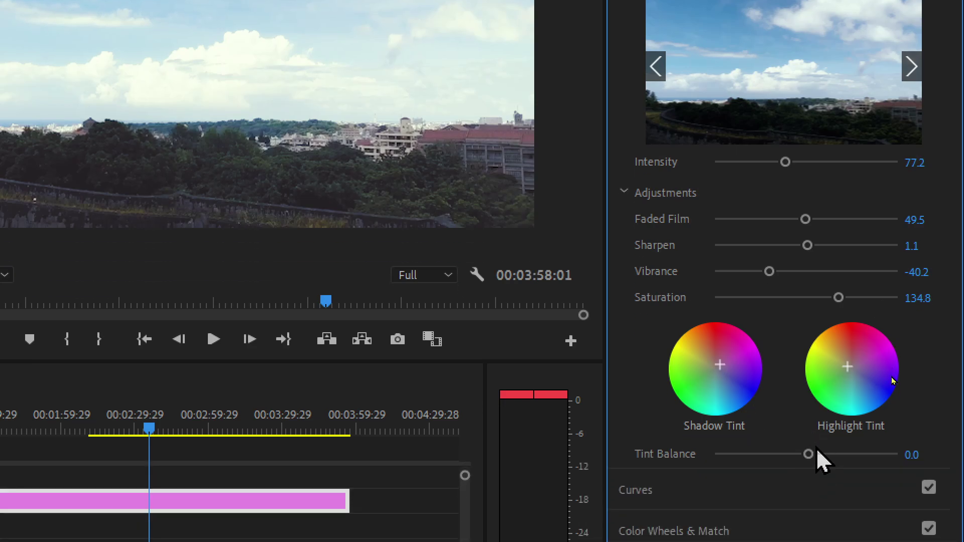
{"action": "mouse_move", "coordinate": [809, 454]}
{"action": "left_mouse_down"}
{"action": "mouse_move", "coordinate": [751, 454]}
{"action": "mouse_move", "coordinate": [770, 463]}
{"action": "left_mouse_up"}
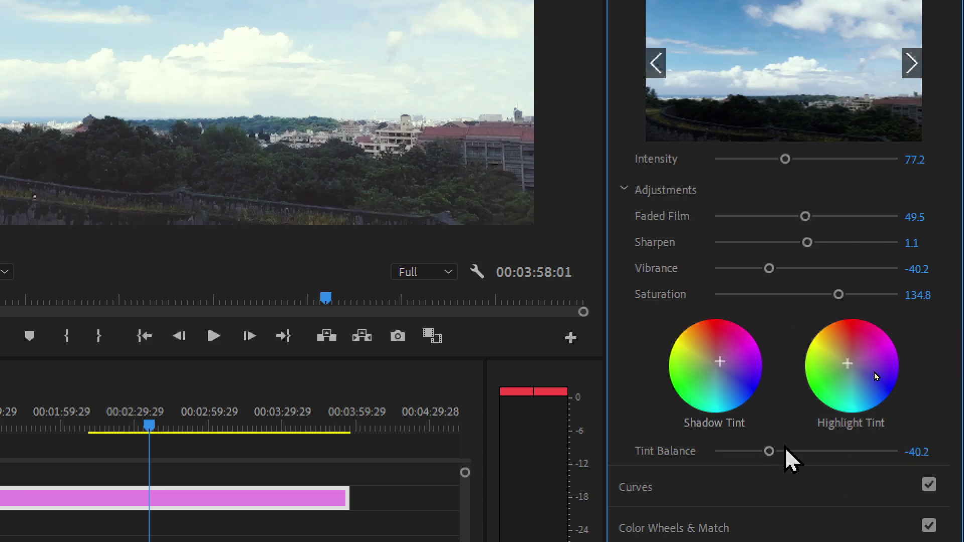
{"action": "left_click_drag", "start_coordinate": [786, 449], "coordinate": [810, 451]}
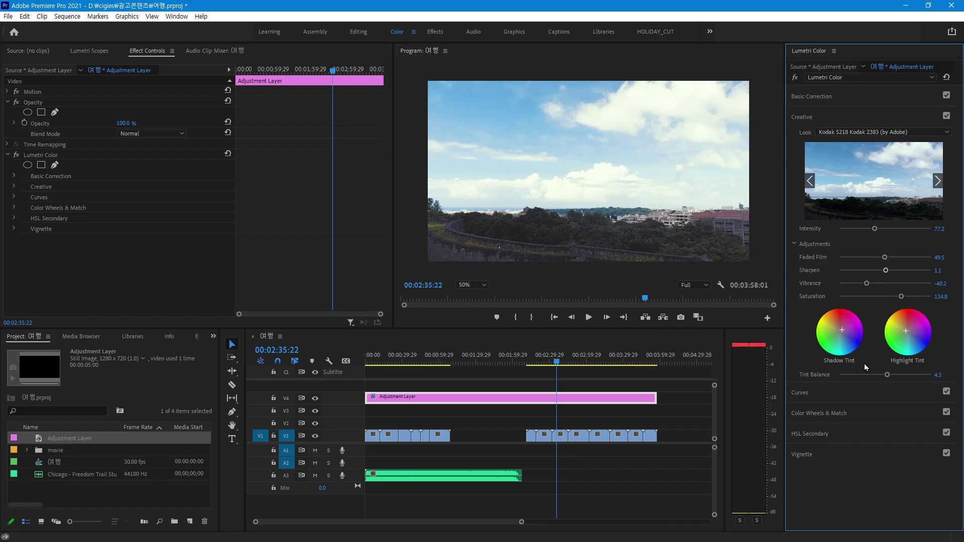
Collapse Basic Correction and expand the Curves section in Lumetri Color.
{"action": "left_click", "coordinate": [802, 98]}
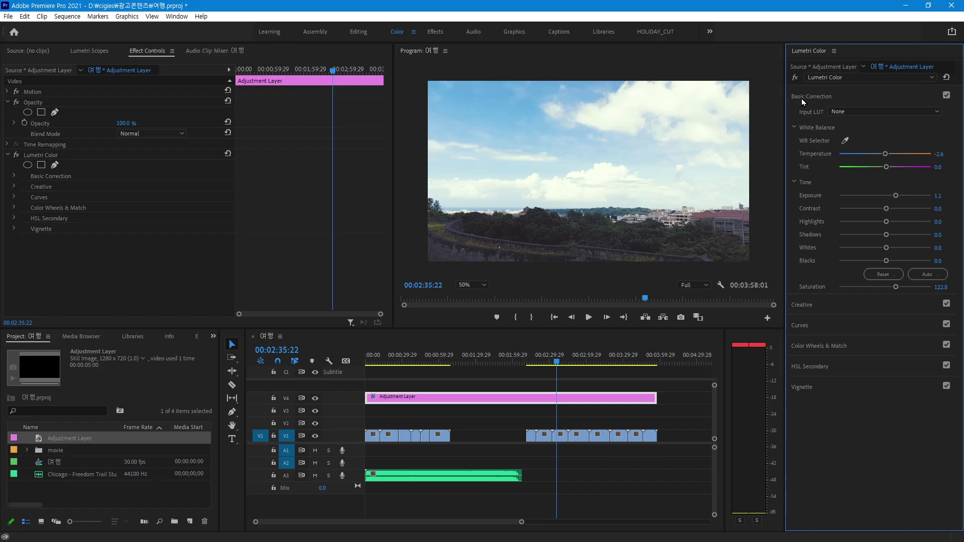
{"action": "left_click", "coordinate": [802, 99]}
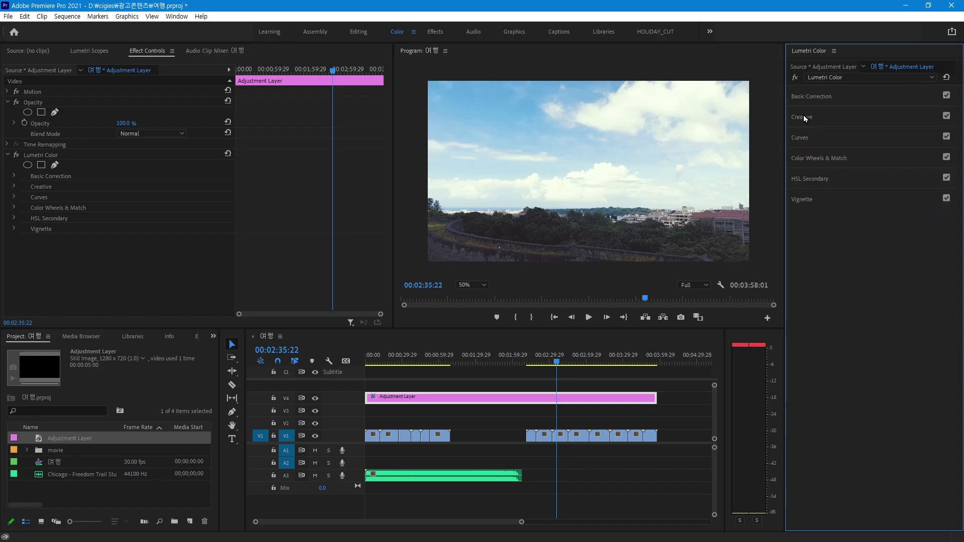
{"action": "left_click", "coordinate": [803, 115]}
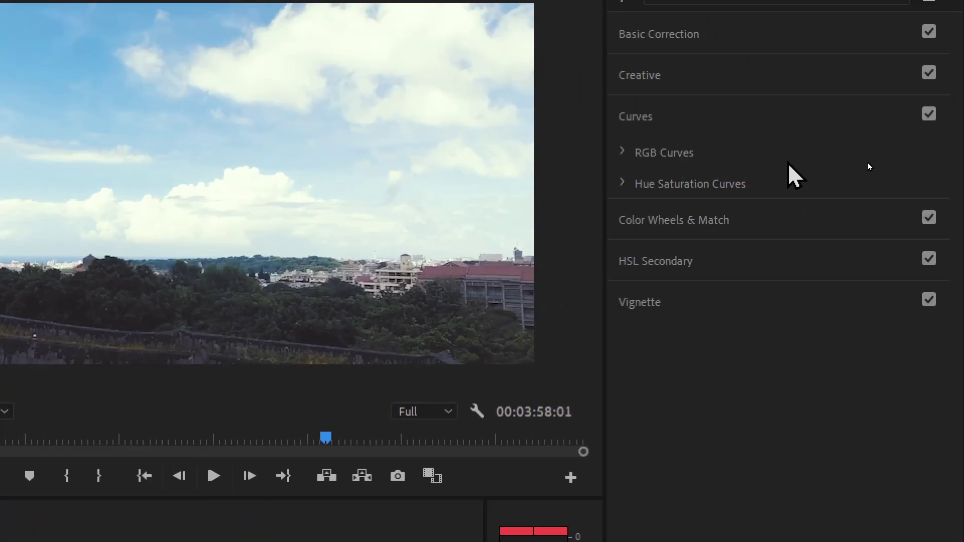
Expand RGB Curves to show the unadjusted master curve graph.
{"action": "left_click", "coordinate": [641, 153]}
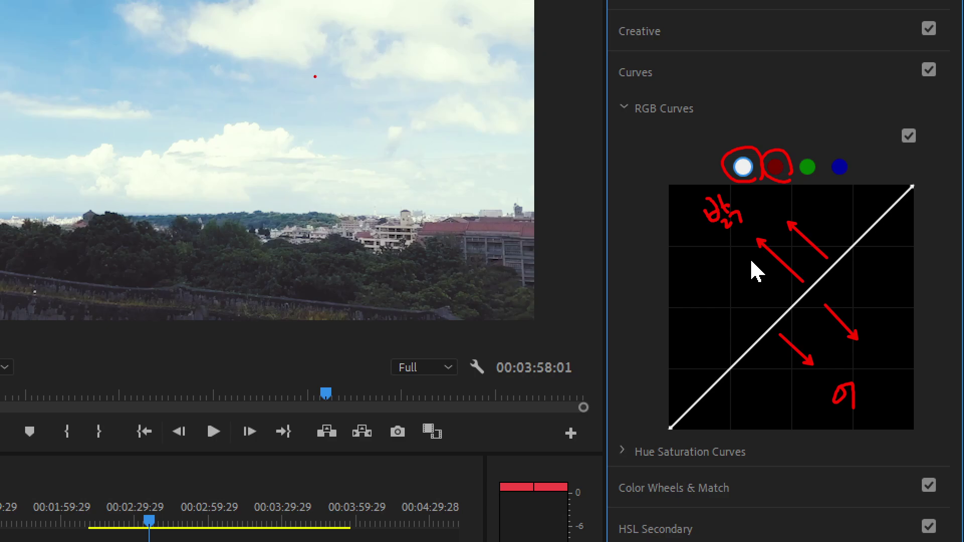
Select the red channel in RGB Curves, leaving its curve a straight line.
{"action": "mouse_move", "coordinate": [353, 54]}
{"action": "left_mouse_down"}
{"action": "mouse_move", "coordinate": [360, 83]}
{"action": "mouse_move", "coordinate": [385, 76]}
{"action": "left_mouse_up"}
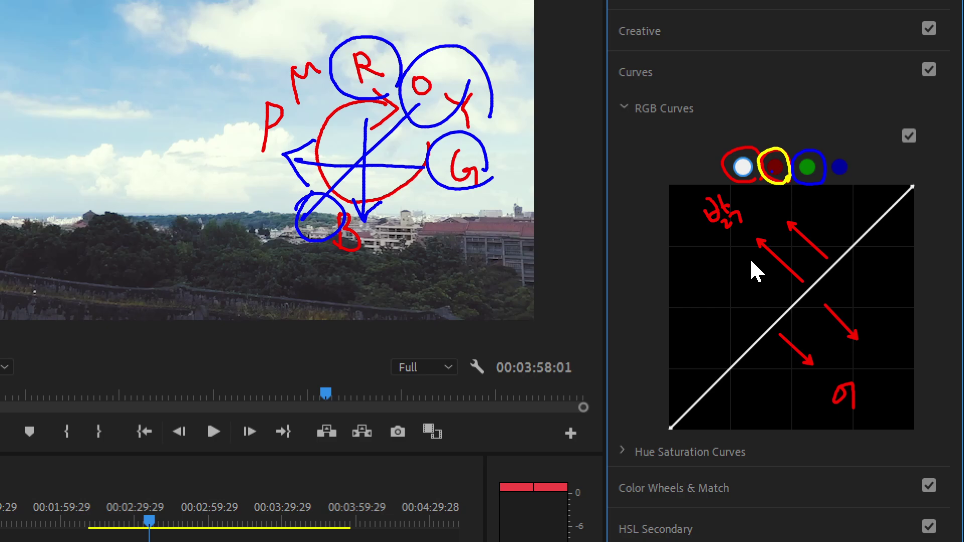
{"action": "left_click", "coordinate": [776, 168]}
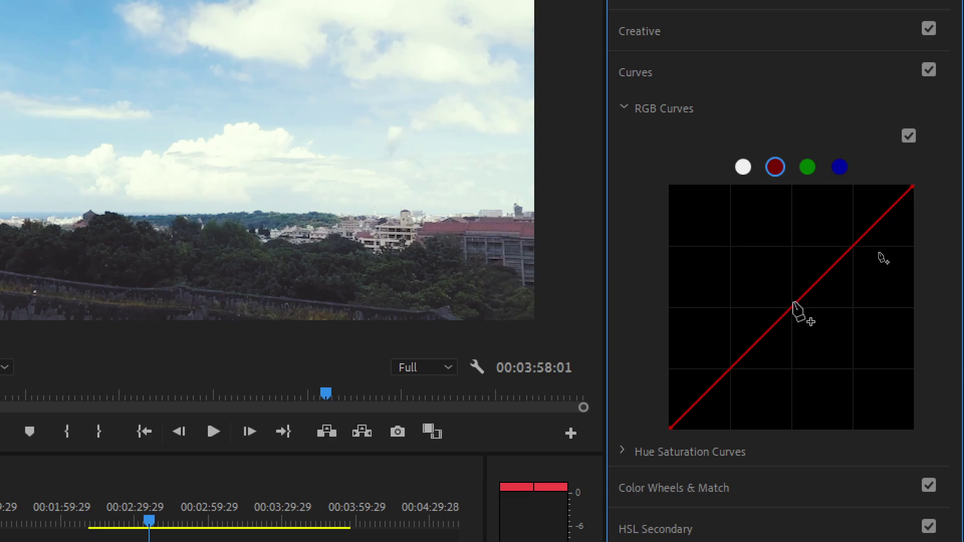
Add a red-curve point, dip it toward cyan, then lift it above the diagonal.
{"action": "left_click_drag", "start_coordinate": [793, 304], "coordinate": [835, 339]}
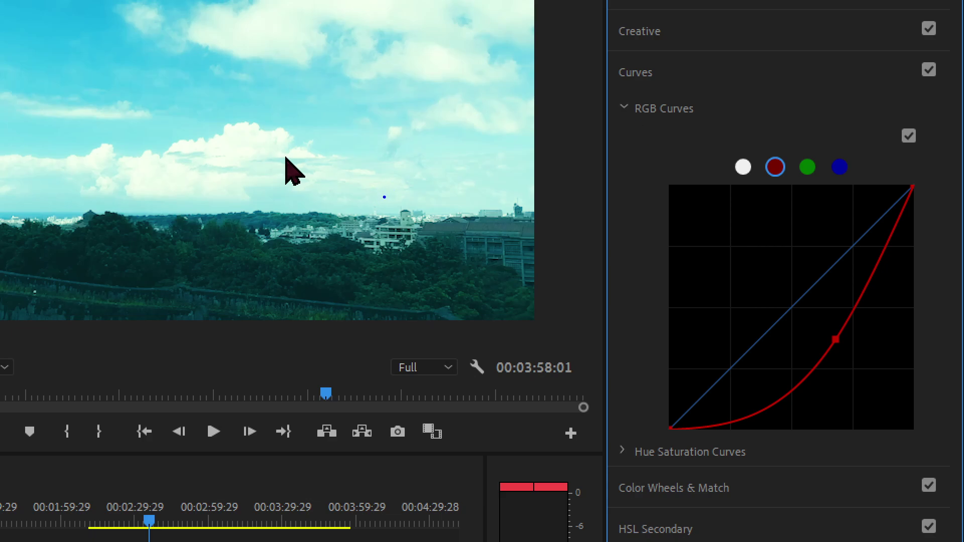
{"action": "mouse_move", "coordinate": [371, 182]}
{"action": "left_mouse_down"}
{"action": "mouse_move", "coordinate": [367, 217]}
{"action": "mouse_move", "coordinate": [396, 187]}
{"action": "mouse_move", "coordinate": [423, 185]}
{"action": "mouse_move", "coordinate": [431, 195]}
{"action": "left_mouse_up"}
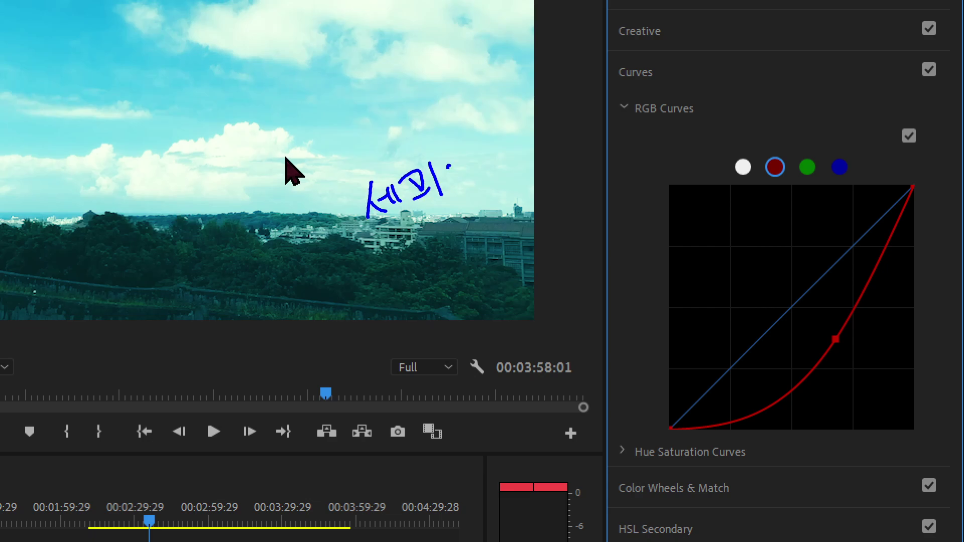
{"action": "left_click_drag", "start_coordinate": [452, 163], "coordinate": [451, 165]}
{"action": "mouse_move", "coordinate": [469, 142]}
{"action": "left_mouse_down"}
{"action": "mouse_move", "coordinate": [480, 179]}
{"action": "mouse_move", "coordinate": [486, 158]}
{"action": "left_mouse_up"}
{"action": "mouse_move", "coordinate": [295, 86]}
{"action": "left_mouse_down"}
{"action": "mouse_move", "coordinate": [305, 126]}
{"action": "mouse_move", "coordinate": [345, 113]}
{"action": "left_mouse_up"}
{"action": "mouse_move", "coordinate": [399, 53]}
{"action": "left_mouse_down"}
{"action": "mouse_move", "coordinate": [435, 46]}
{"action": "mouse_move", "coordinate": [430, 97]}
{"action": "left_mouse_up"}
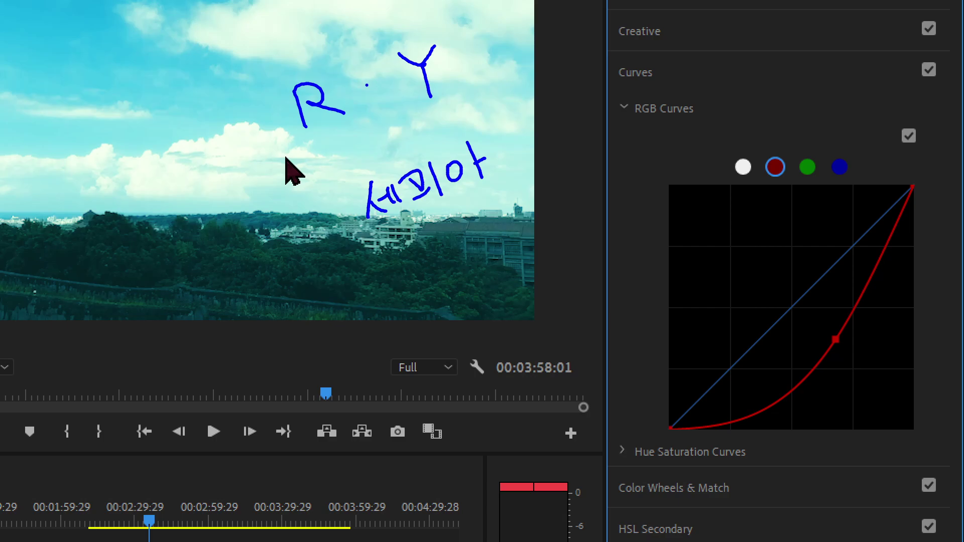
{"action": "mouse_move", "coordinate": [364, 88]}
{"action": "left_mouse_down"}
{"action": "mouse_move", "coordinate": [391, 76]}
{"action": "mouse_move", "coordinate": [384, 94]}
{"action": "left_mouse_up"}
{"action": "left_click_drag", "start_coordinate": [789, 175], "coordinate": [784, 181]}
{"action": "left_click_drag", "start_coordinate": [719, 86], "coordinate": [745, 129]}
{"action": "left_click_drag", "start_coordinate": [854, 100], "coordinate": [889, 157]}
{"action": "key", "text": "Escape"}
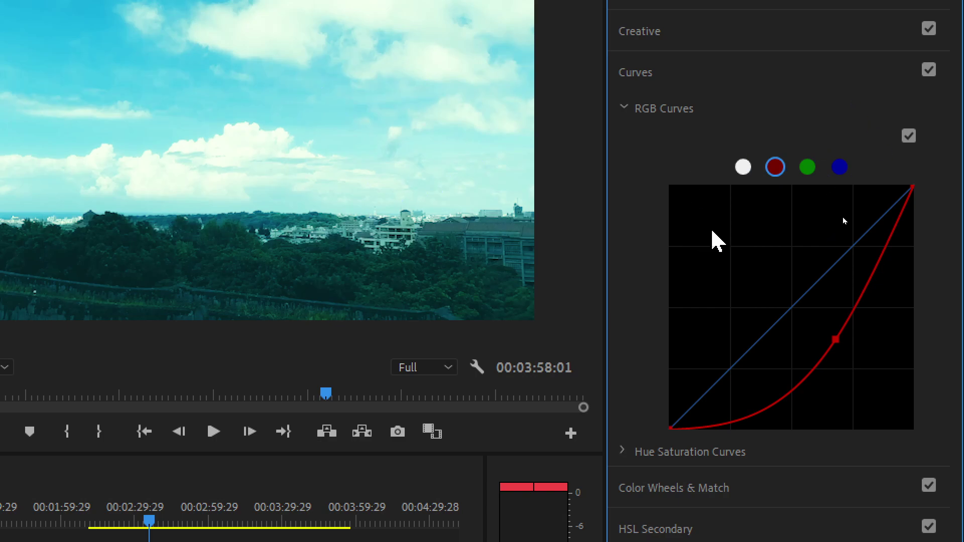
{"action": "left_click_drag", "start_coordinate": [835, 339], "coordinate": [763, 279]}
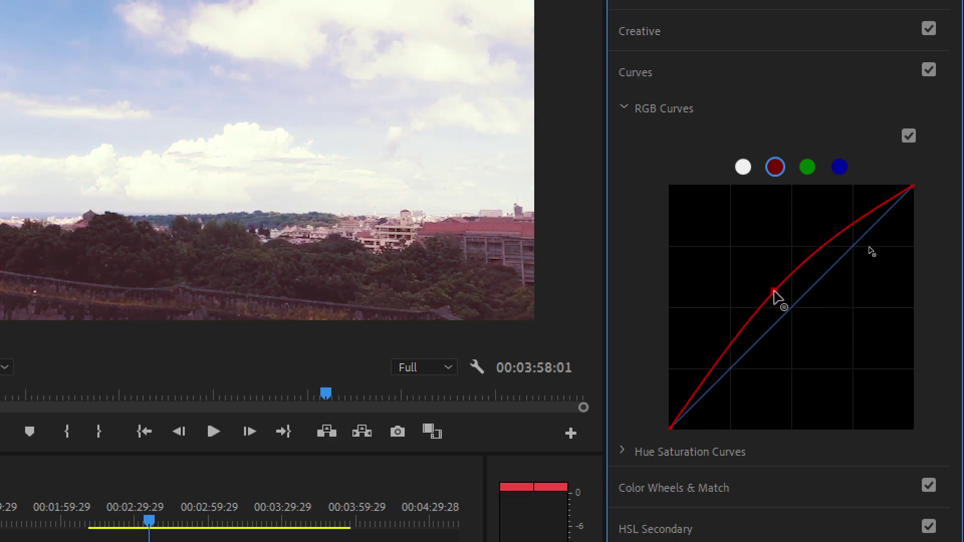
Select the blue channel and bow its curve below the diagonal for a sepia warmth.
{"action": "left_click", "coordinate": [840, 167]}
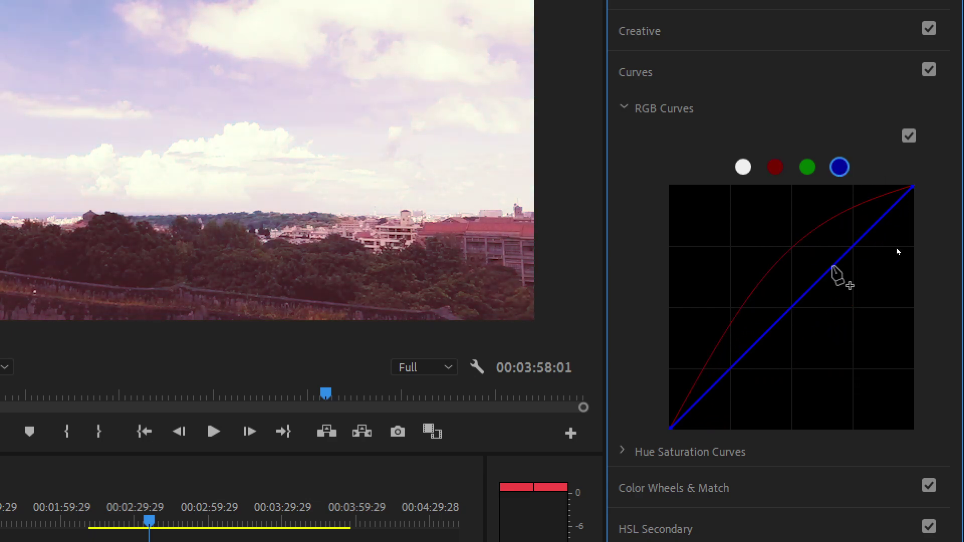
{"action": "left_click_drag", "start_coordinate": [801, 312], "coordinate": [824, 324]}
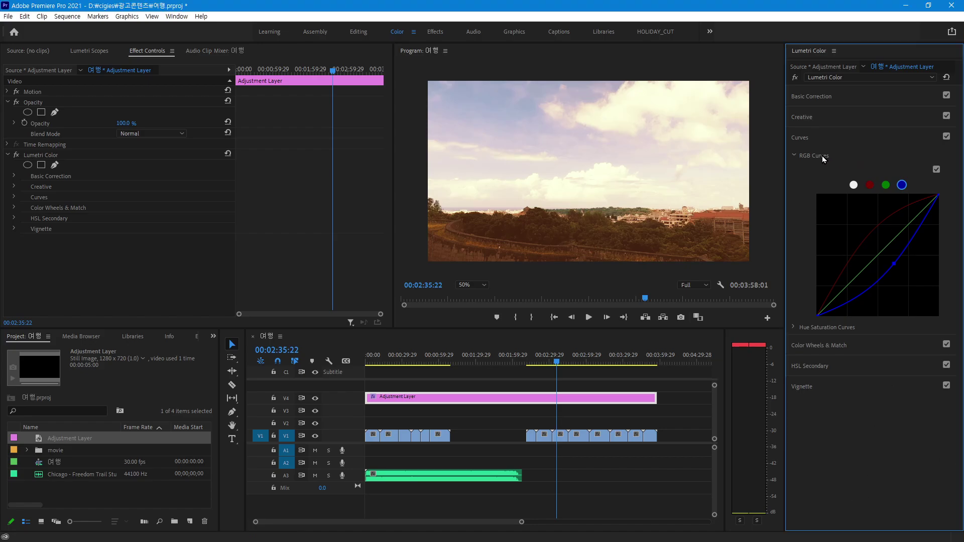
Collapse RGB Curves and expand Hue Saturation Curves to reveal the Hue vs Sat graph.
{"action": "left_click", "coordinate": [794, 155]}
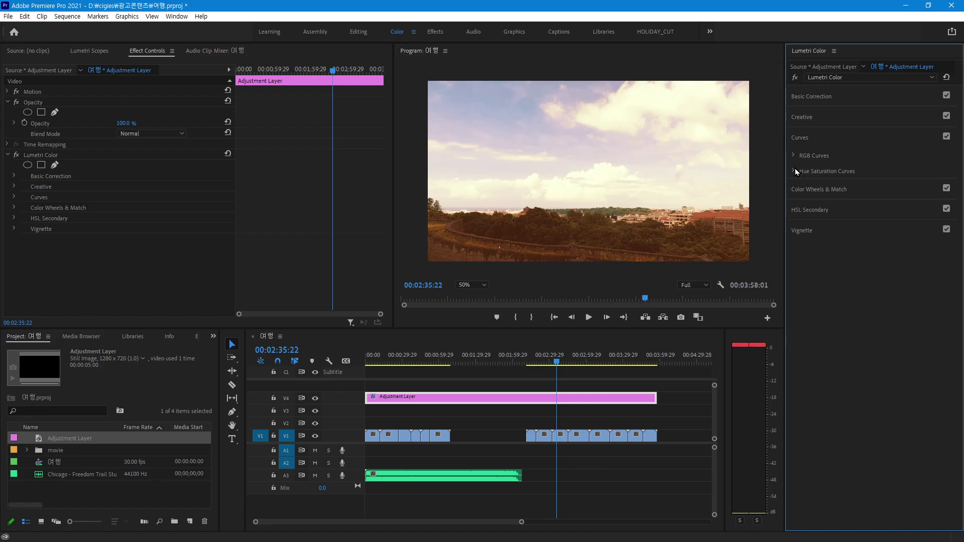
{"action": "left_click", "coordinate": [794, 170]}
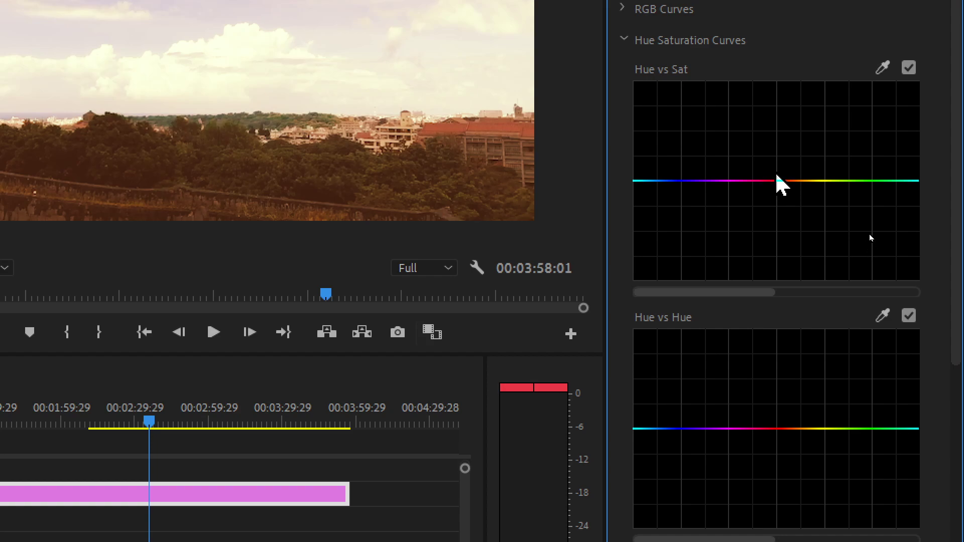
Place three Hue vs Sat points around red, drag the middle down, then disable the curve.
{"action": "left_click", "coordinate": [755, 181]}
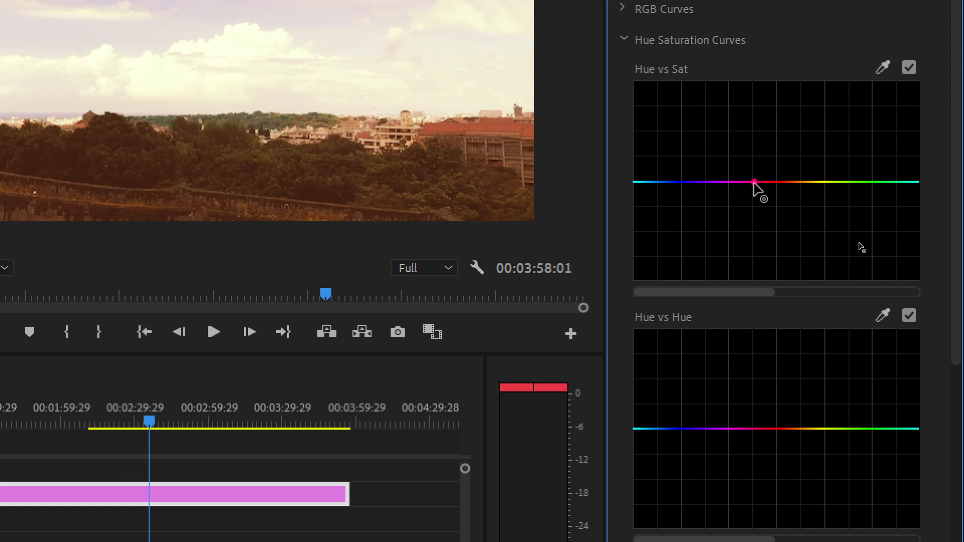
{"action": "left_click", "coordinate": [802, 181]}
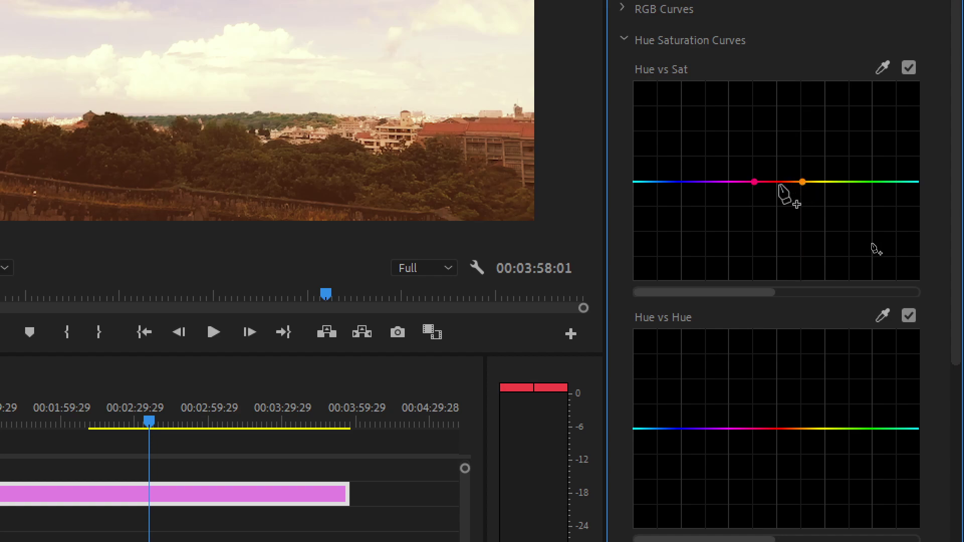
{"action": "left_click", "coordinate": [778, 182]}
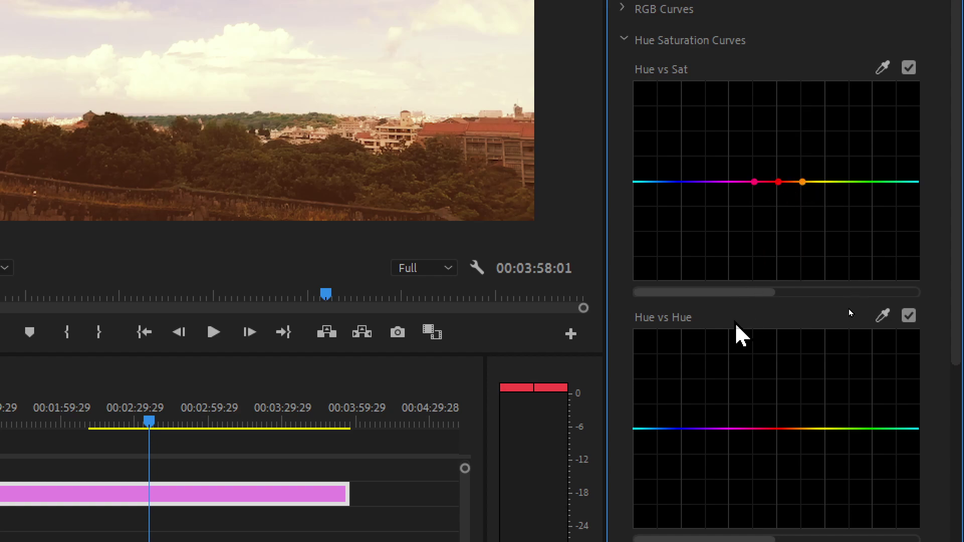
{"action": "left_click", "coordinate": [801, 182]}
{"action": "mouse_move", "coordinate": [778, 182]}
{"action": "left_mouse_down"}
{"action": "mouse_move", "coordinate": [766, 112]}
{"action": "mouse_move", "coordinate": [765, 214]}
{"action": "mouse_move", "coordinate": [777, 210]}
{"action": "mouse_move", "coordinate": [770, 137]}
{"action": "mouse_move", "coordinate": [784, 224]}
{"action": "mouse_move", "coordinate": [791, 182]}
{"action": "mouse_move", "coordinate": [782, 197]}
{"action": "mouse_move", "coordinate": [784, 153]}
{"action": "mouse_move", "coordinate": [781, 280]}
{"action": "left_mouse_up"}
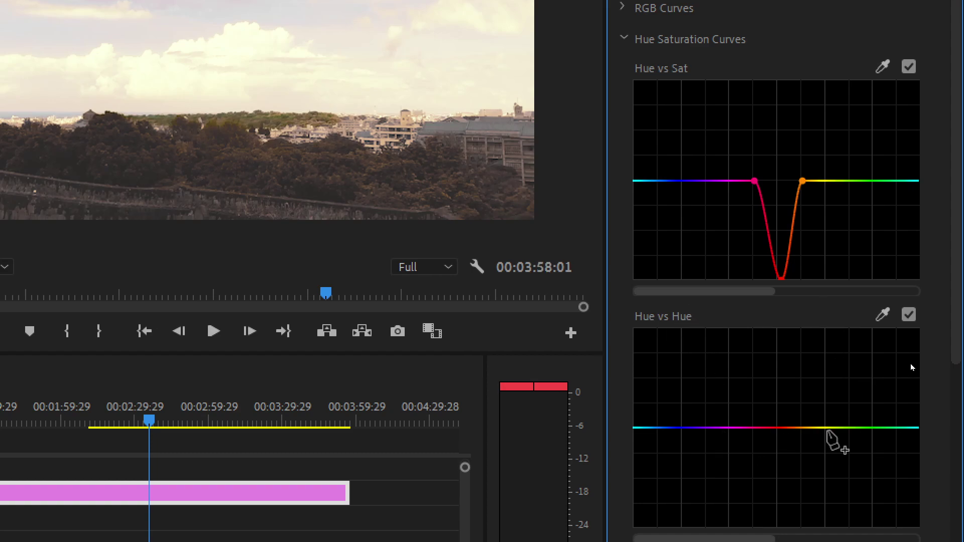
{"action": "left_click_drag", "start_coordinate": [958, 323], "coordinate": [961, 353]}
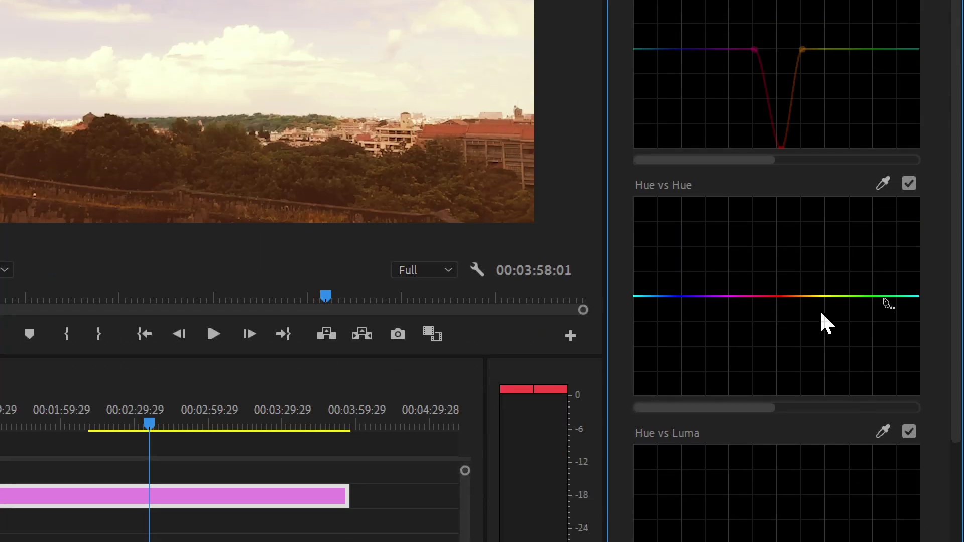
Bracket the reds with three Hue vs Hue points, shift them toward green, then purple, then disable Hue vs Hue.
{"action": "left_click", "coordinate": [749, 296]}
{"action": "left_click", "coordinate": [774, 297]}
{"action": "left_click", "coordinate": [807, 297]}
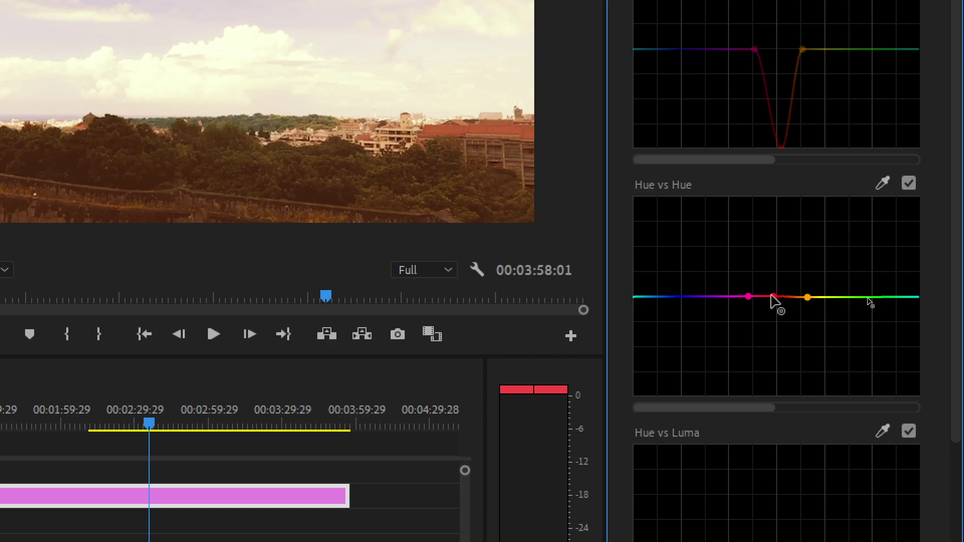
{"action": "left_click_drag", "start_coordinate": [773, 296], "coordinate": [779, 384]}
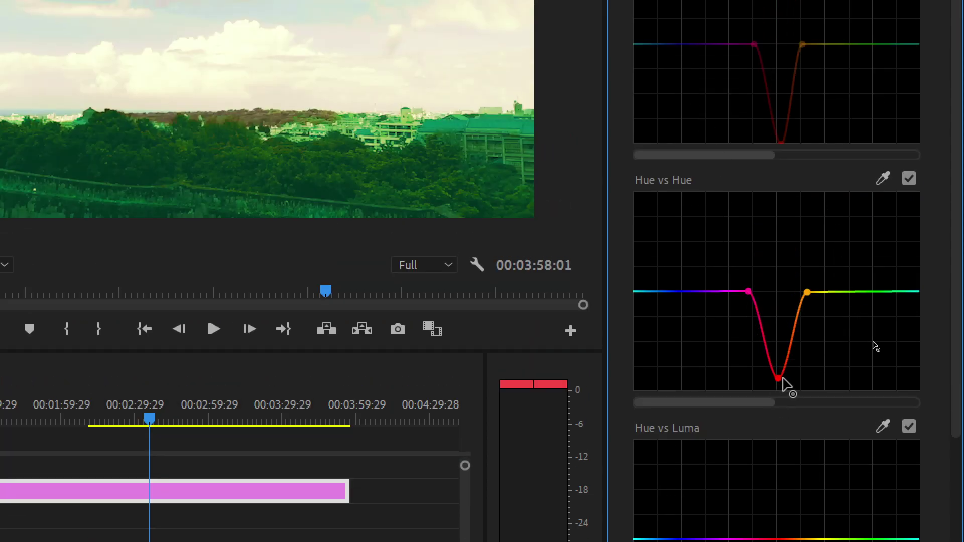
{"action": "mouse_move", "coordinate": [782, 380]}
{"action": "left_mouse_down"}
{"action": "mouse_move", "coordinate": [781, 196]}
{"action": "mouse_move", "coordinate": [778, 344]}
{"action": "mouse_move", "coordinate": [772, 258]}
{"action": "mouse_move", "coordinate": [778, 374]}
{"action": "mouse_move", "coordinate": [769, 204]}
{"action": "left_mouse_up"}
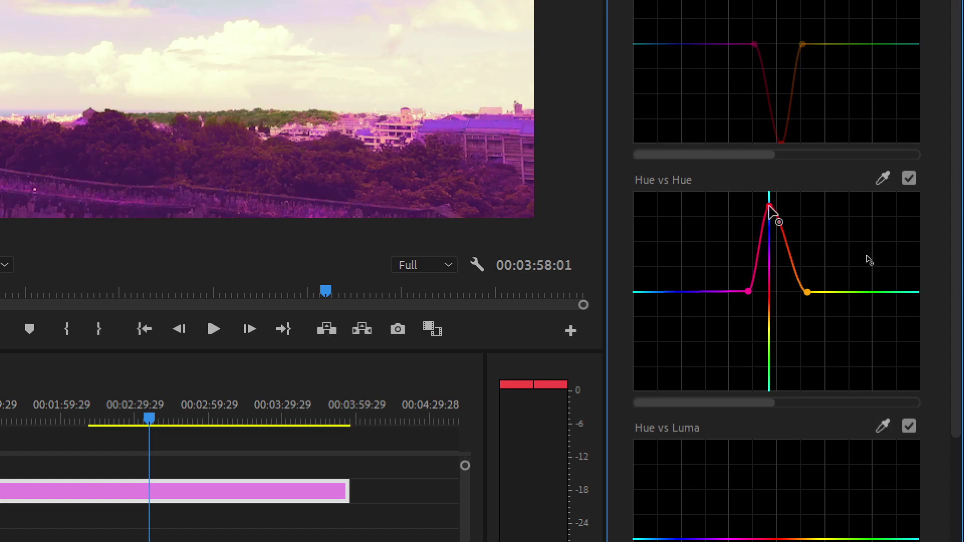
{"action": "left_click", "coordinate": [909, 179]}
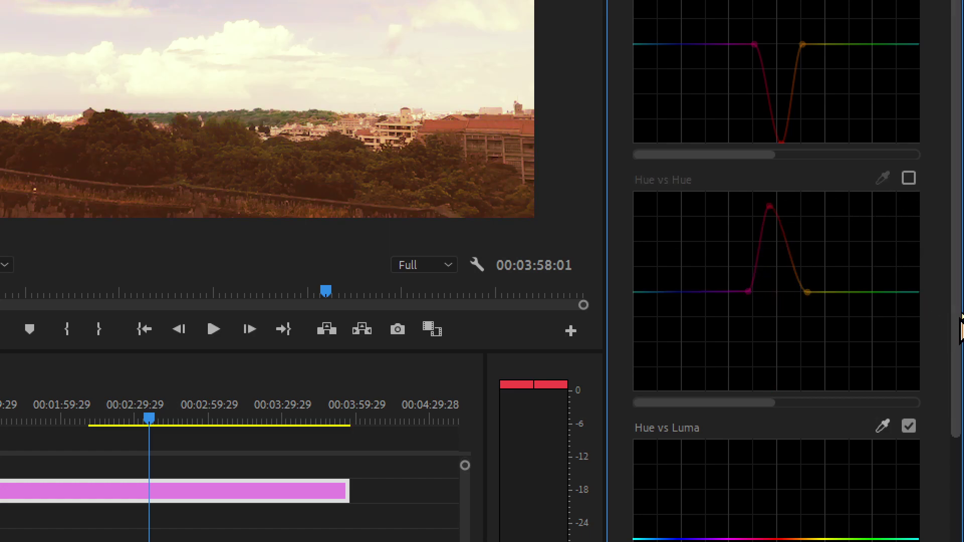
{"action": "left_click_drag", "start_coordinate": [956, 329], "coordinate": [948, 484]}
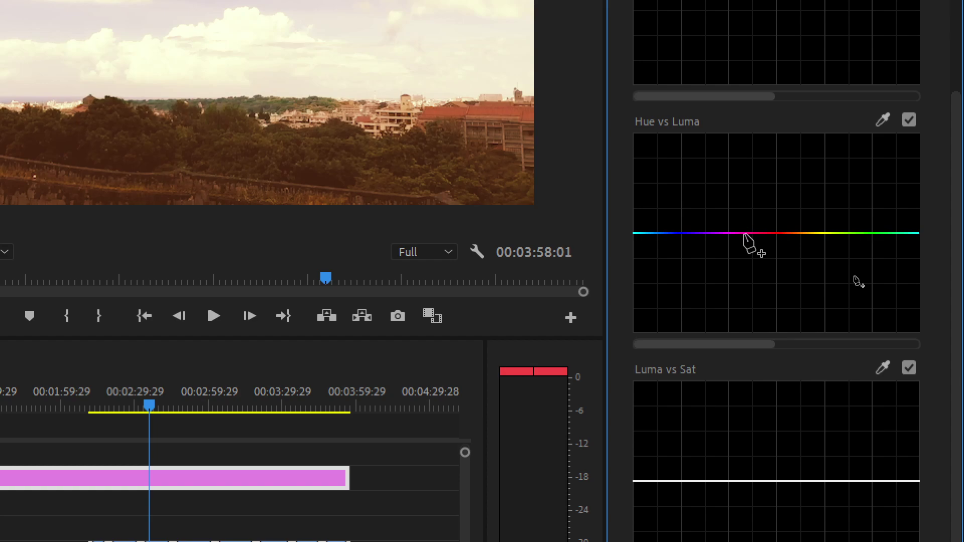
Add three Hue vs Luma points around red, pull the red point down slightly, then disable Hue vs Luma.
{"action": "left_click", "coordinate": [746, 233]}
{"action": "left_click", "coordinate": [773, 234]}
{"action": "left_click", "coordinate": [803, 233]}
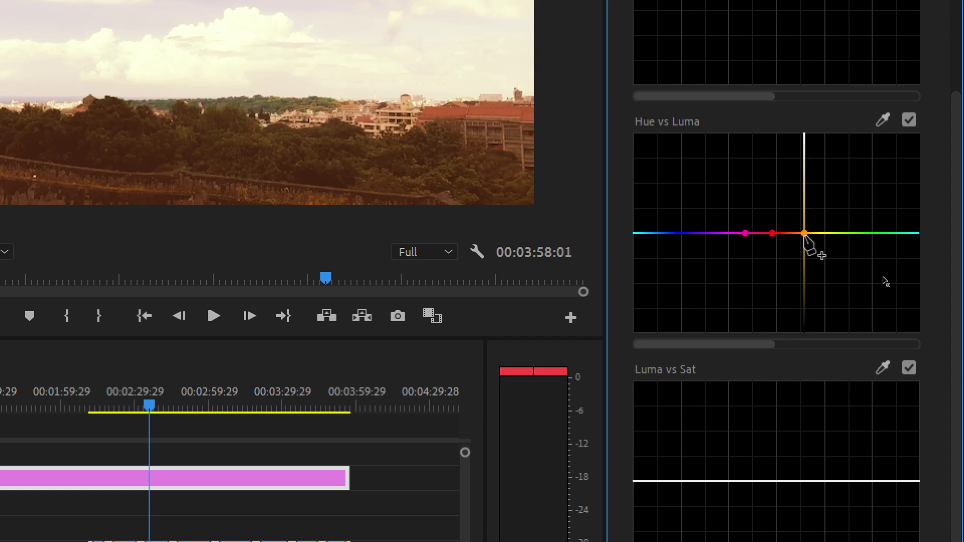
{"action": "mouse_move", "coordinate": [772, 233]}
{"action": "left_mouse_down"}
{"action": "mouse_move", "coordinate": [772, 146]}
{"action": "mouse_move", "coordinate": [782, 290]}
{"action": "mouse_move", "coordinate": [775, 211]}
{"action": "mouse_move", "coordinate": [779, 257]}
{"action": "mouse_move", "coordinate": [779, 247]}
{"action": "left_mouse_up"}
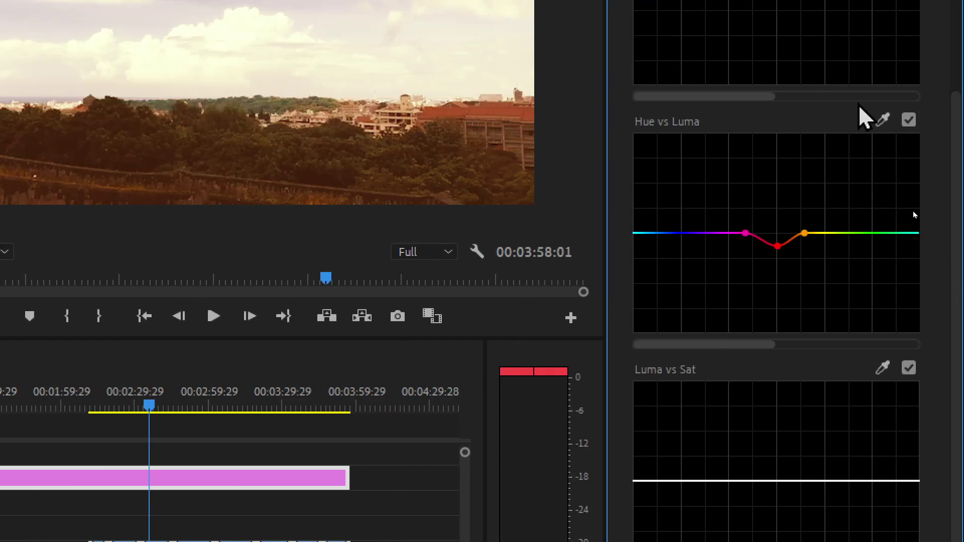
{"action": "left_click", "coordinate": [910, 121]}
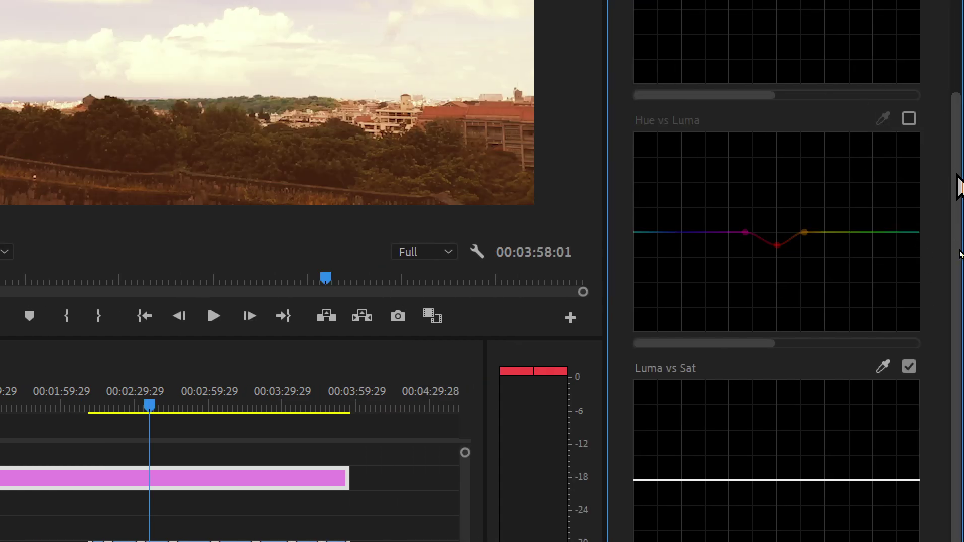
{"action": "left_click_drag", "start_coordinate": [957, 183], "coordinate": [960, 323]}
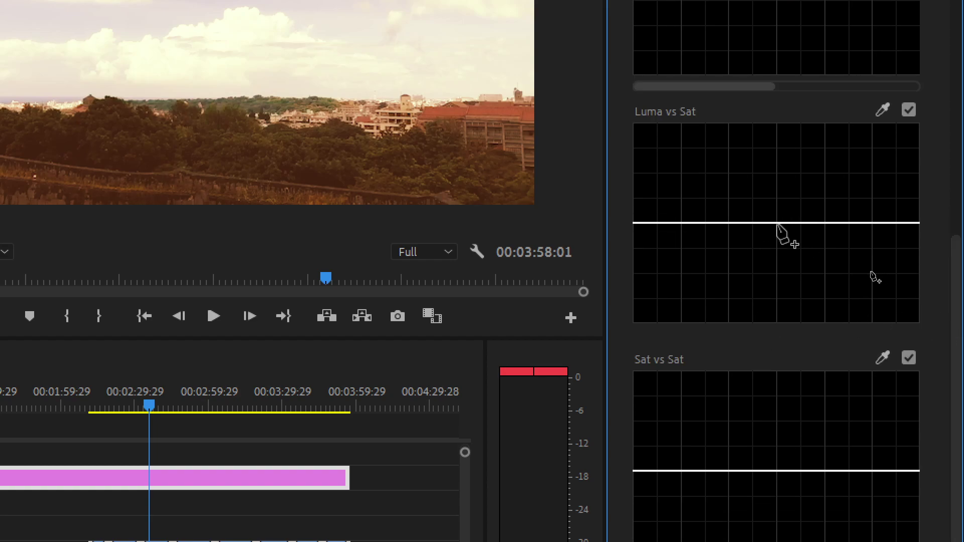
Place three points on the Luma vs Sat curve and drag the middle one down sharply.
{"action": "mouse_move", "coordinate": [780, 225]}
{"action": "left_mouse_down"}
{"action": "mouse_move", "coordinate": [770, 131]}
{"action": "mouse_move", "coordinate": [760, 150]}
{"action": "mouse_move", "coordinate": [776, 262]}
{"action": "mouse_move", "coordinate": [774, 129]}
{"action": "mouse_move", "coordinate": [778, 305]}
{"action": "mouse_move", "coordinate": [779, 221]}
{"action": "left_mouse_up"}
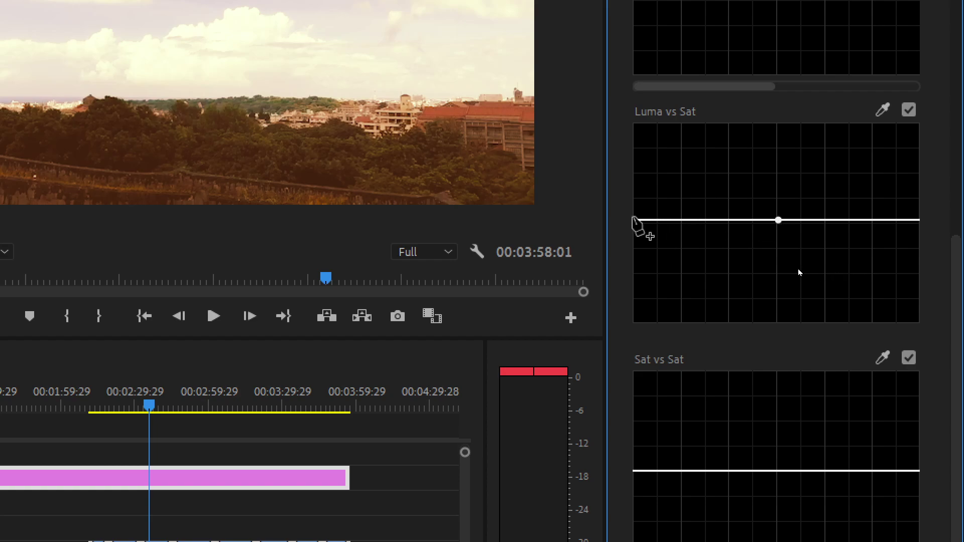
{"action": "left_click", "coordinate": [749, 220]}
{"action": "left_click", "coordinate": [812, 220]}
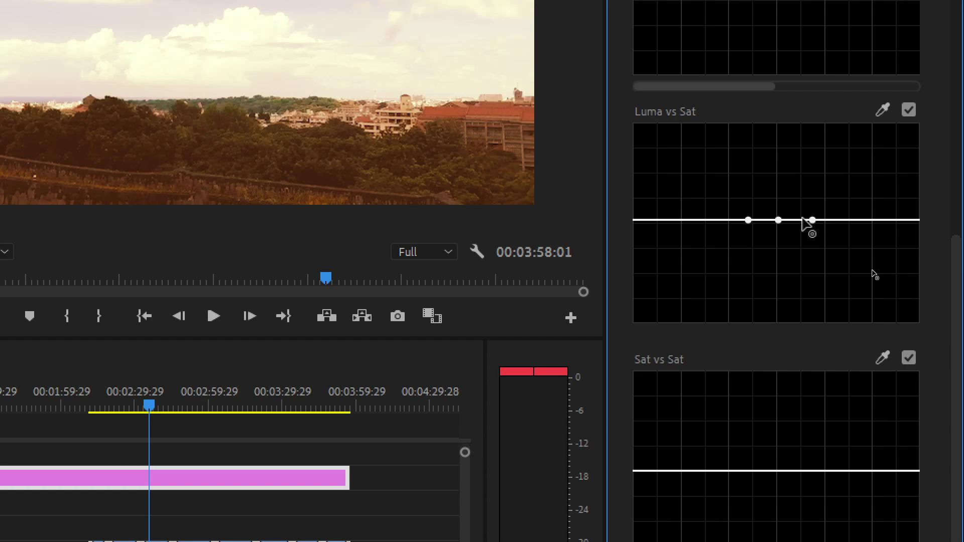
{"action": "mouse_move", "coordinate": [779, 220]}
{"action": "left_mouse_down"}
{"action": "mouse_move", "coordinate": [778, 297]}
{"action": "mouse_move", "coordinate": [769, 294]}
{"action": "left_mouse_up"}
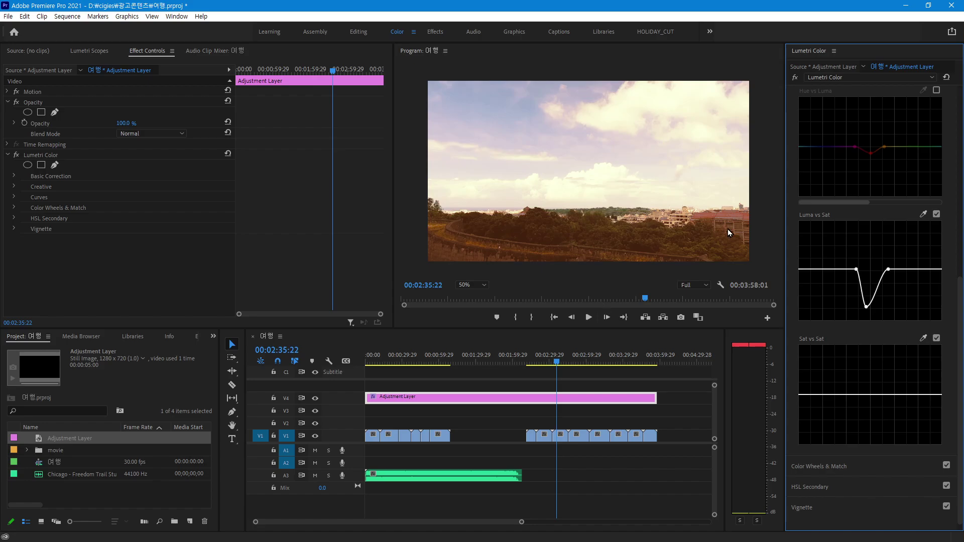
Disable the Luma vs Sat adjustment and collapse the Hue Saturation Curves section.
{"action": "left_click", "coordinate": [937, 214]}
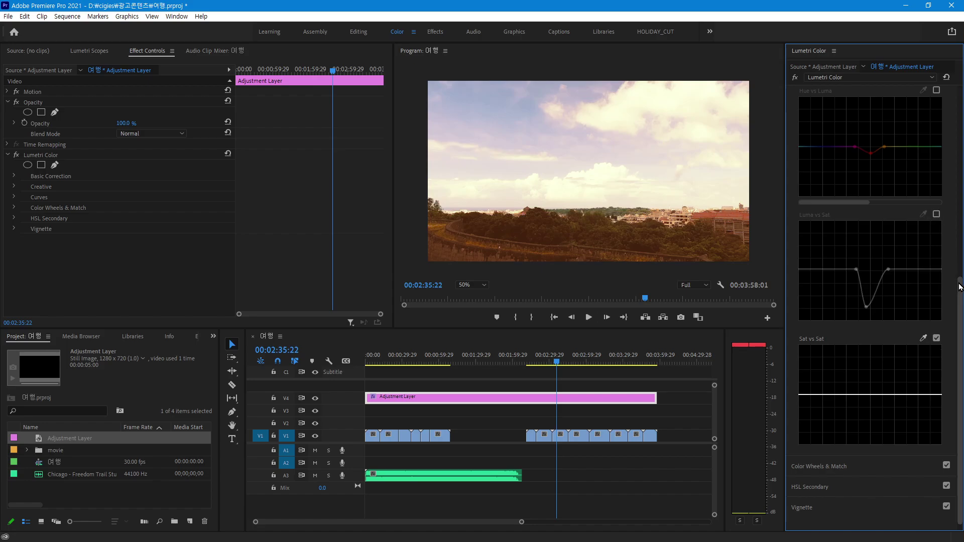
{"action": "left_click_drag", "start_coordinate": [962, 288], "coordinate": [944, 91]}
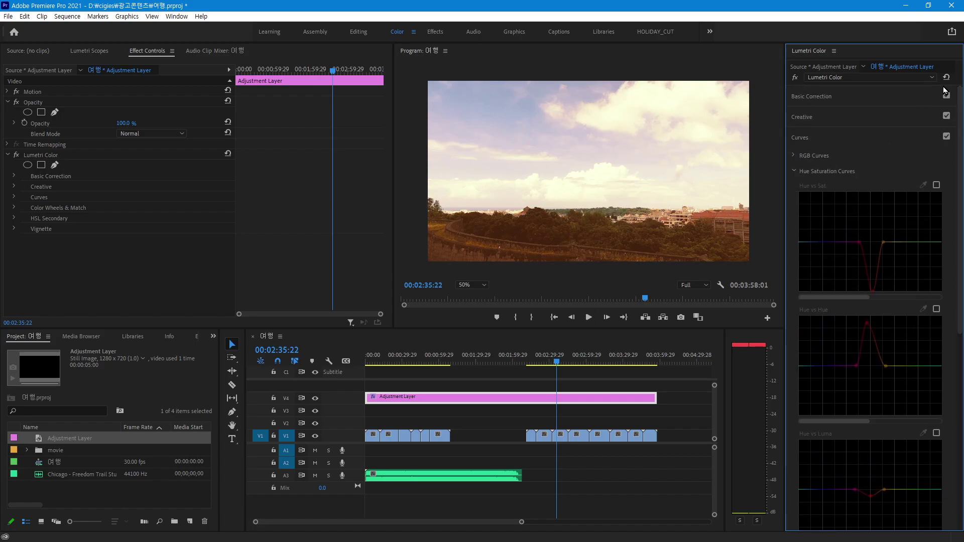
{"action": "left_click", "coordinate": [795, 171]}
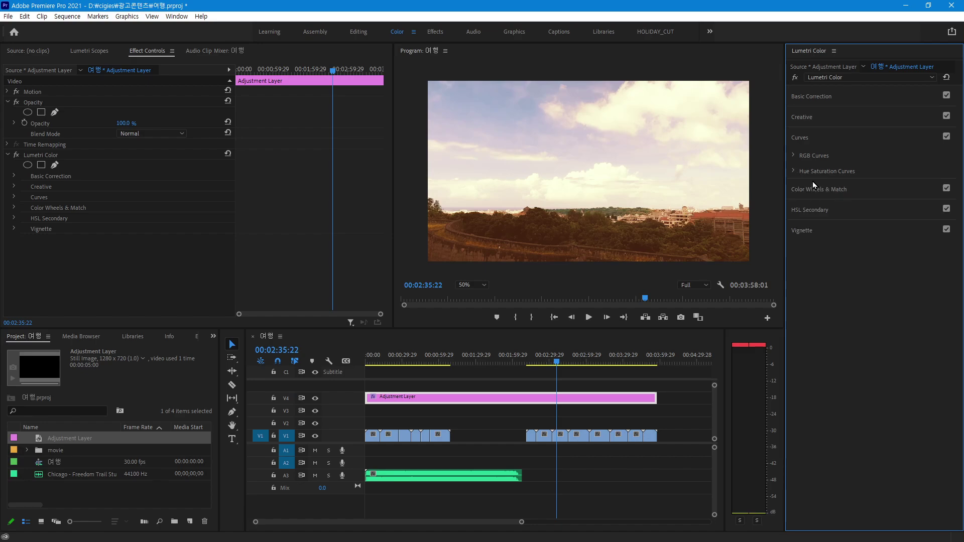
Drag an S-shaped master RGB curve, raising highlights and lowering shadows.
{"action": "left_click", "coordinate": [796, 156]}
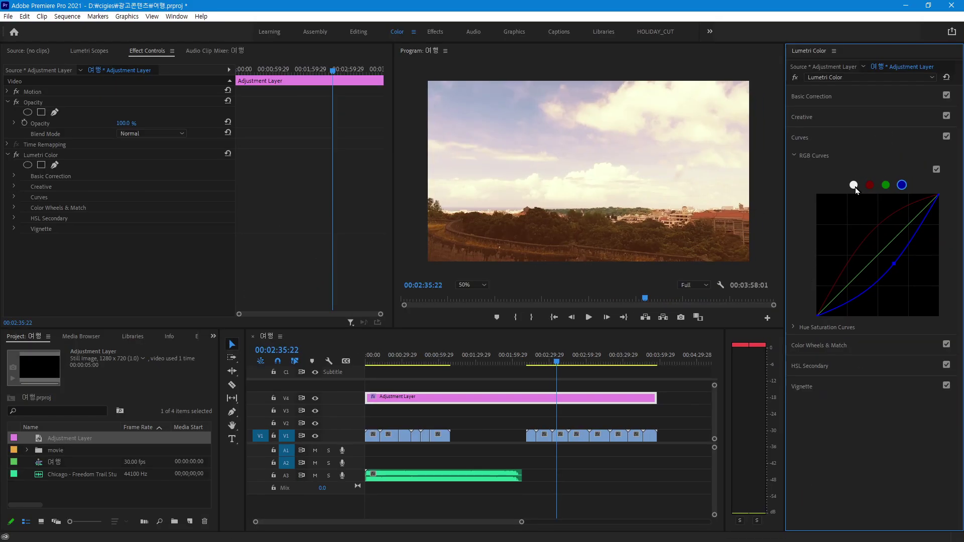
{"action": "left_click", "coordinate": [854, 185]}
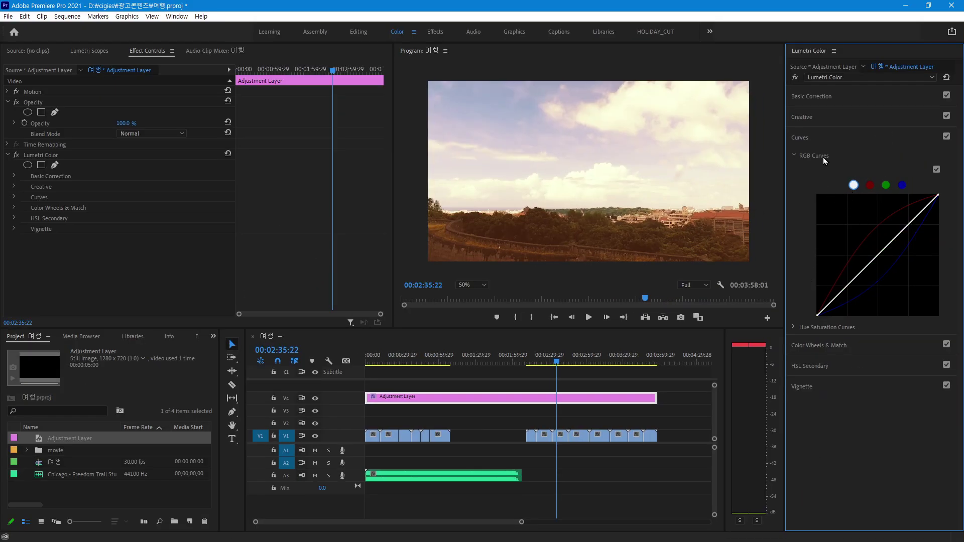
{"action": "left_click_drag", "start_coordinate": [905, 228], "coordinate": [894, 216]}
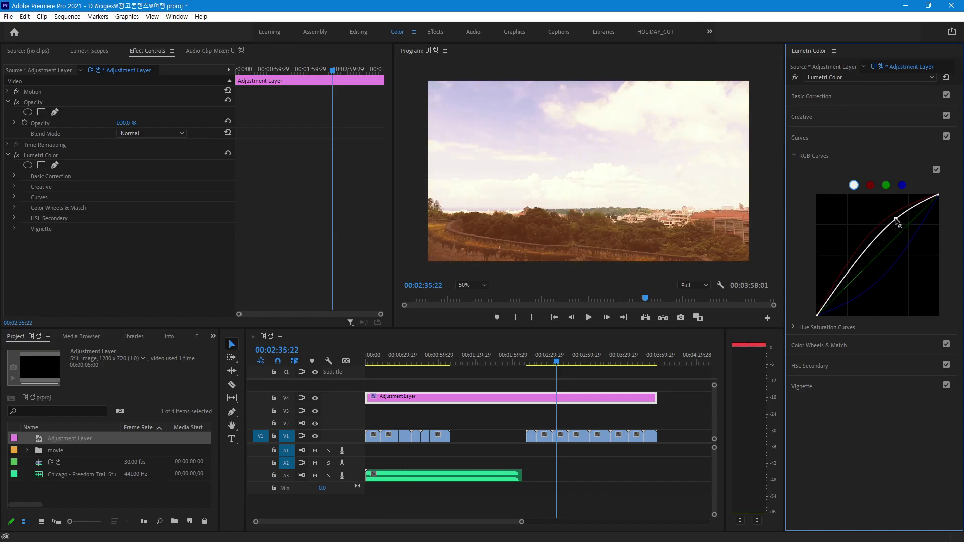
{"action": "left_click_drag", "start_coordinate": [849, 275], "coordinate": [852, 286]}
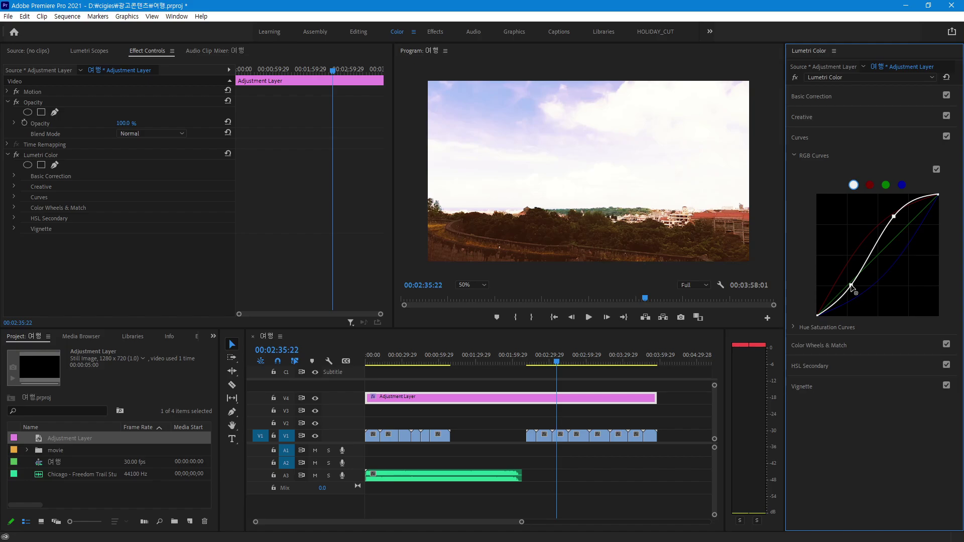